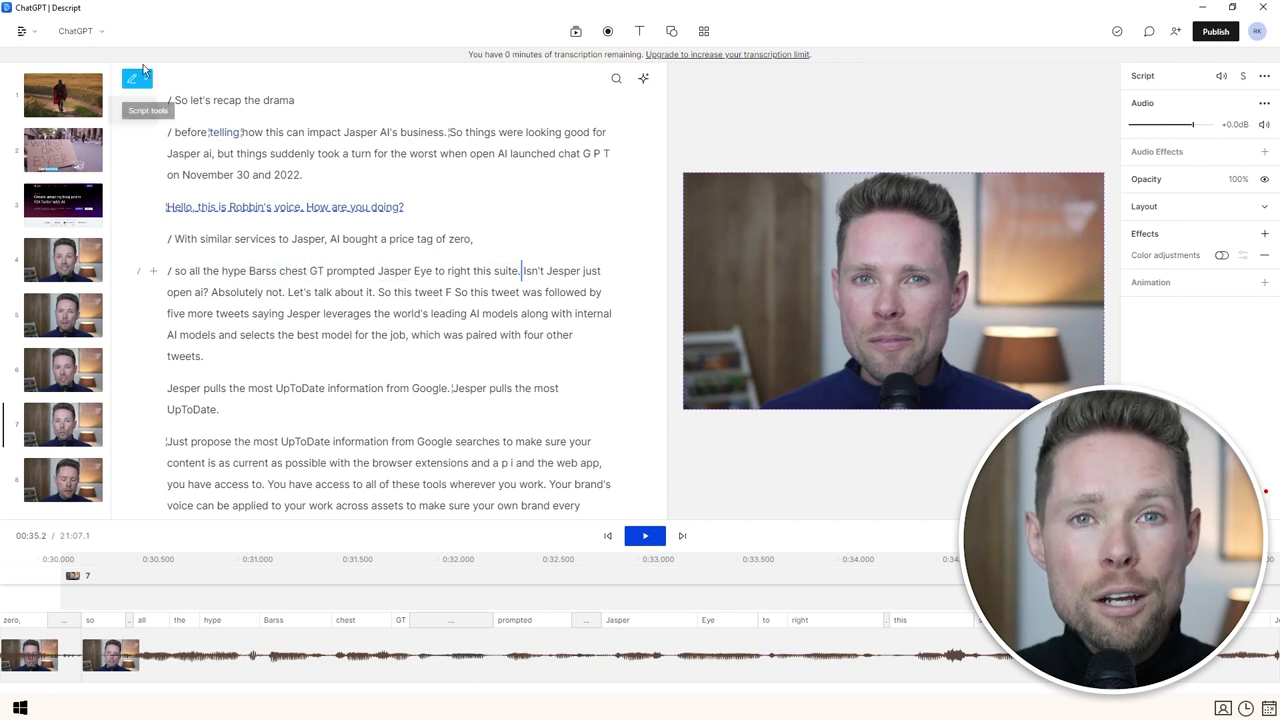
Correct the misheard transcript words "Barss" and "chest GT" to "about" and "ChatGPT", and open the whole sentence for correction.
double_click(262, 271)
text(about)
key(Return)
drag(280, 271, 313, 273)
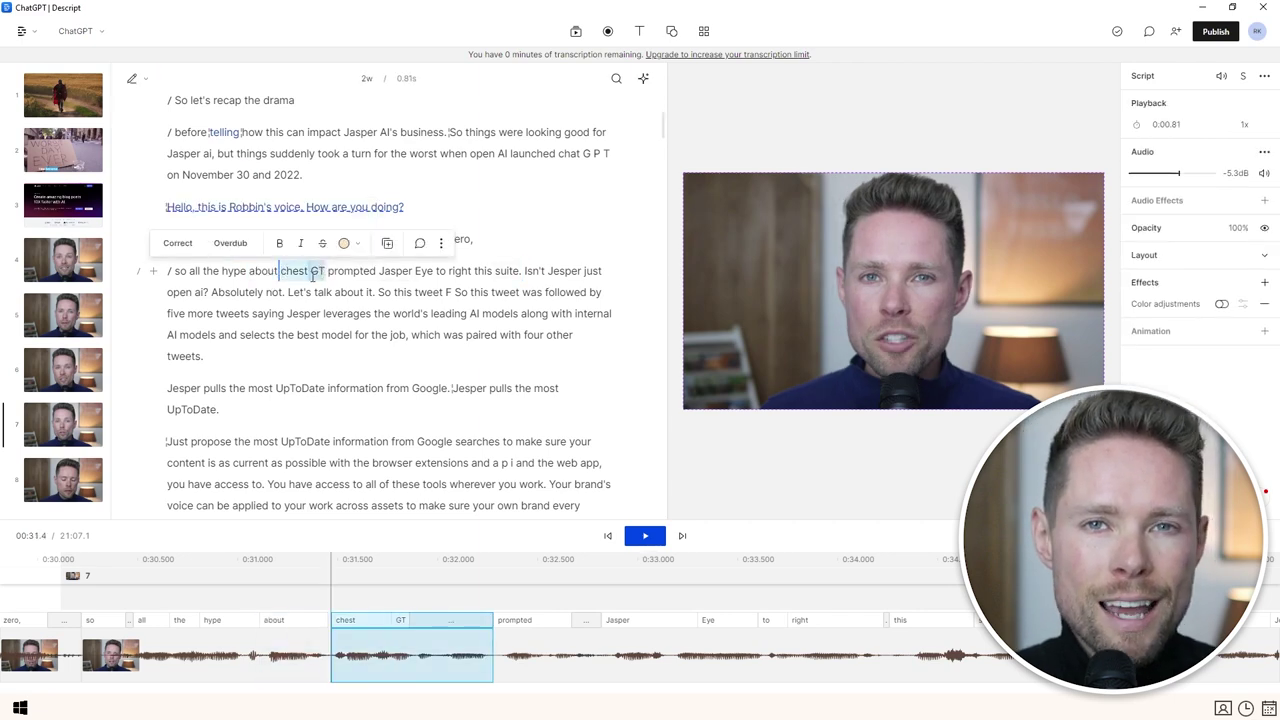
click(178, 243)
text(ChatGPT)
key(Return)
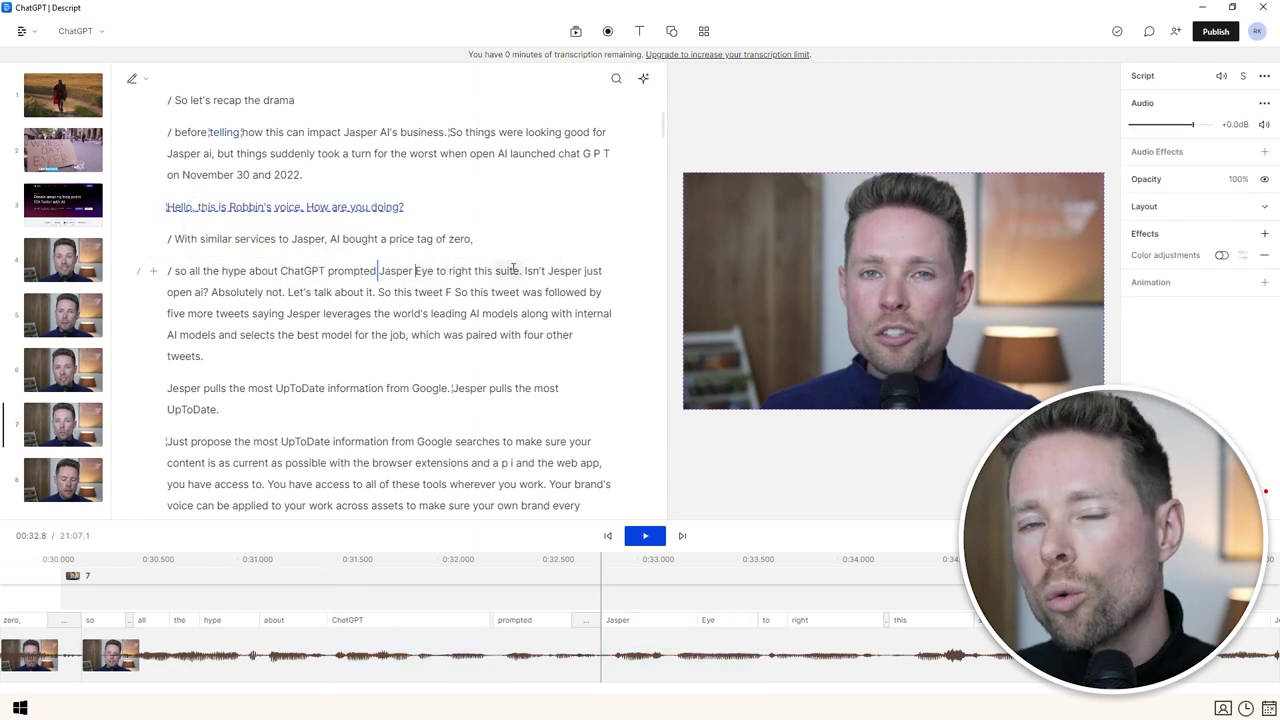
drag(520, 271, 175, 271)
click(232, 238)
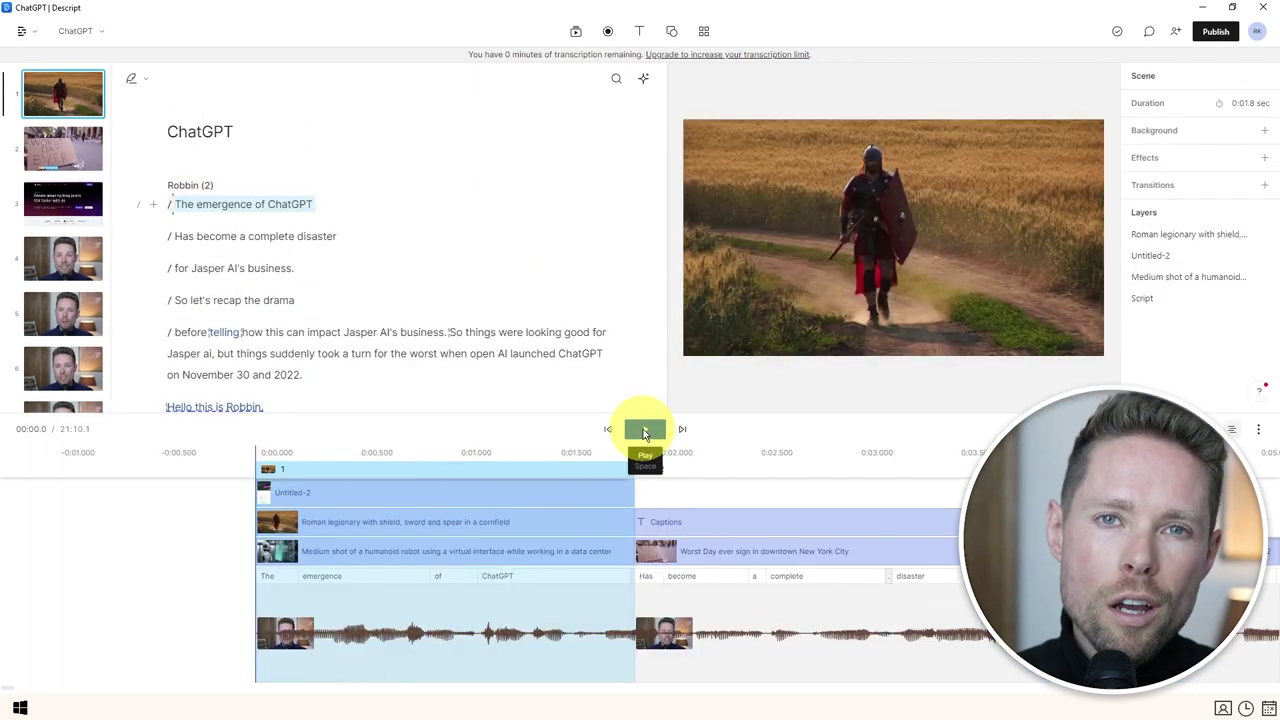
Insert the stock video of a girl opening a kitchen cupboard at the start of the first scene and play it back.
click(644, 432)
click(175, 204)
click(183, 204)
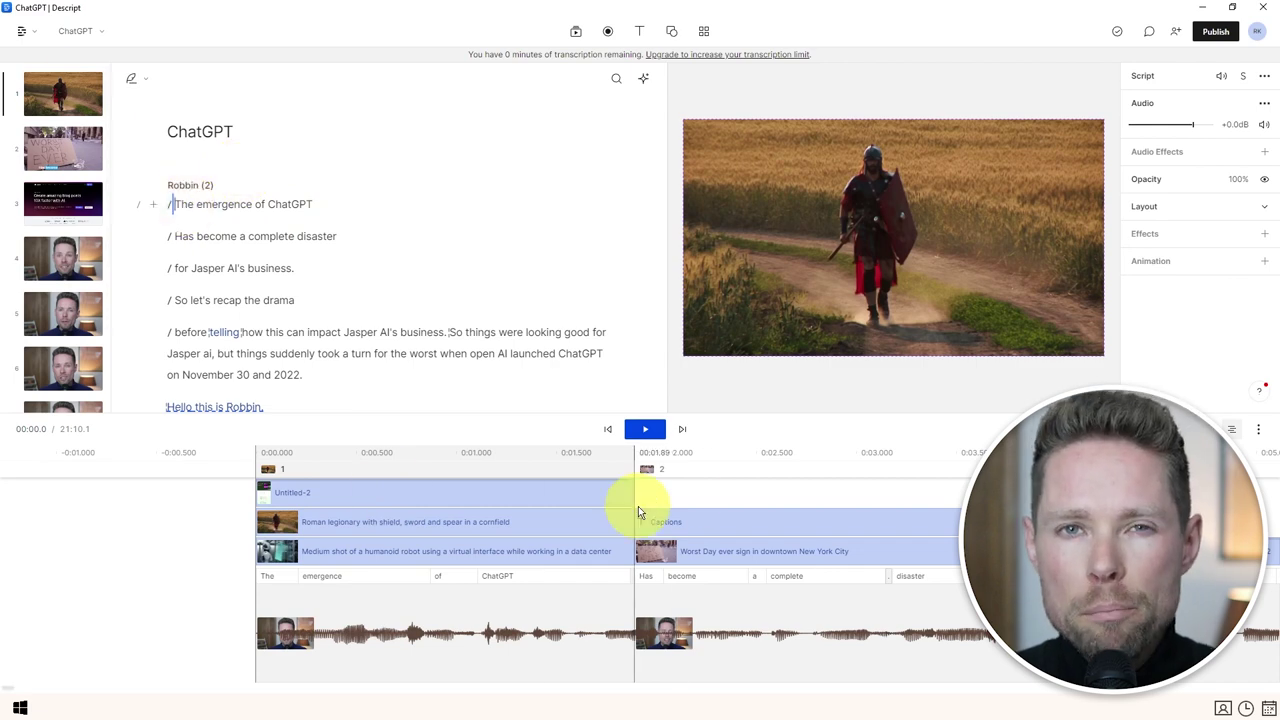
click(575, 36)
click(621, 63)
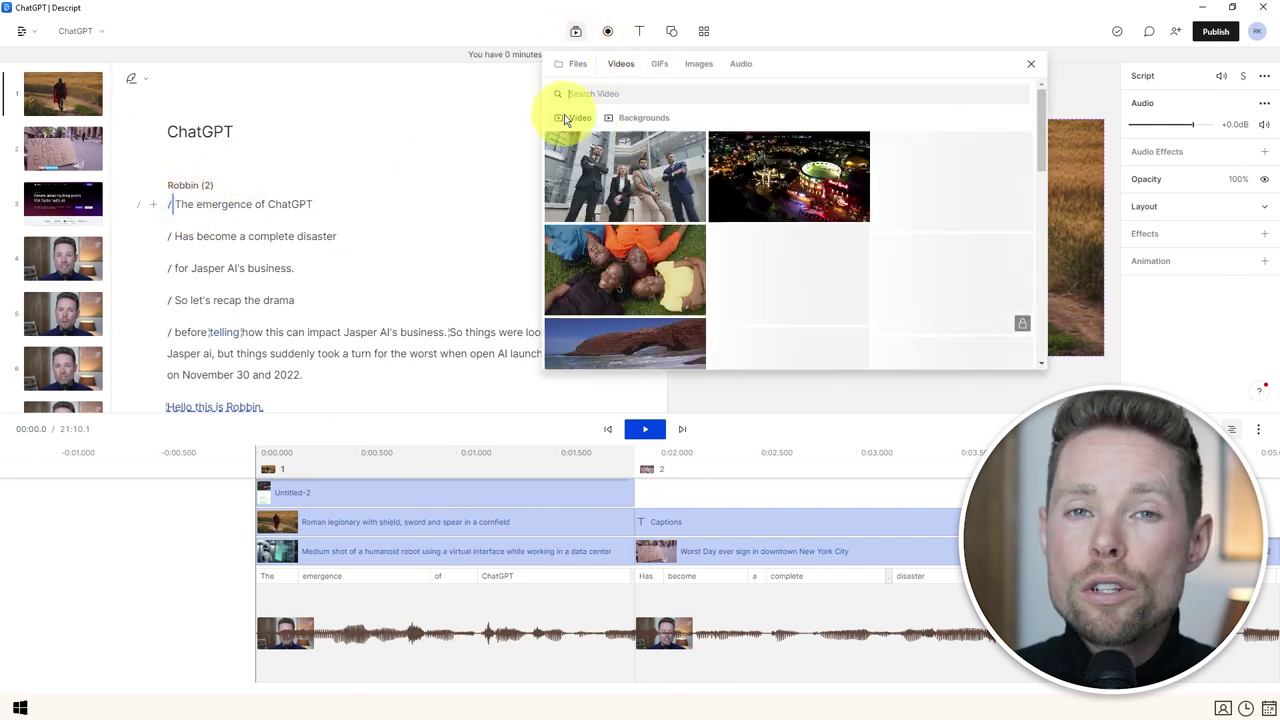
click(987, 176)
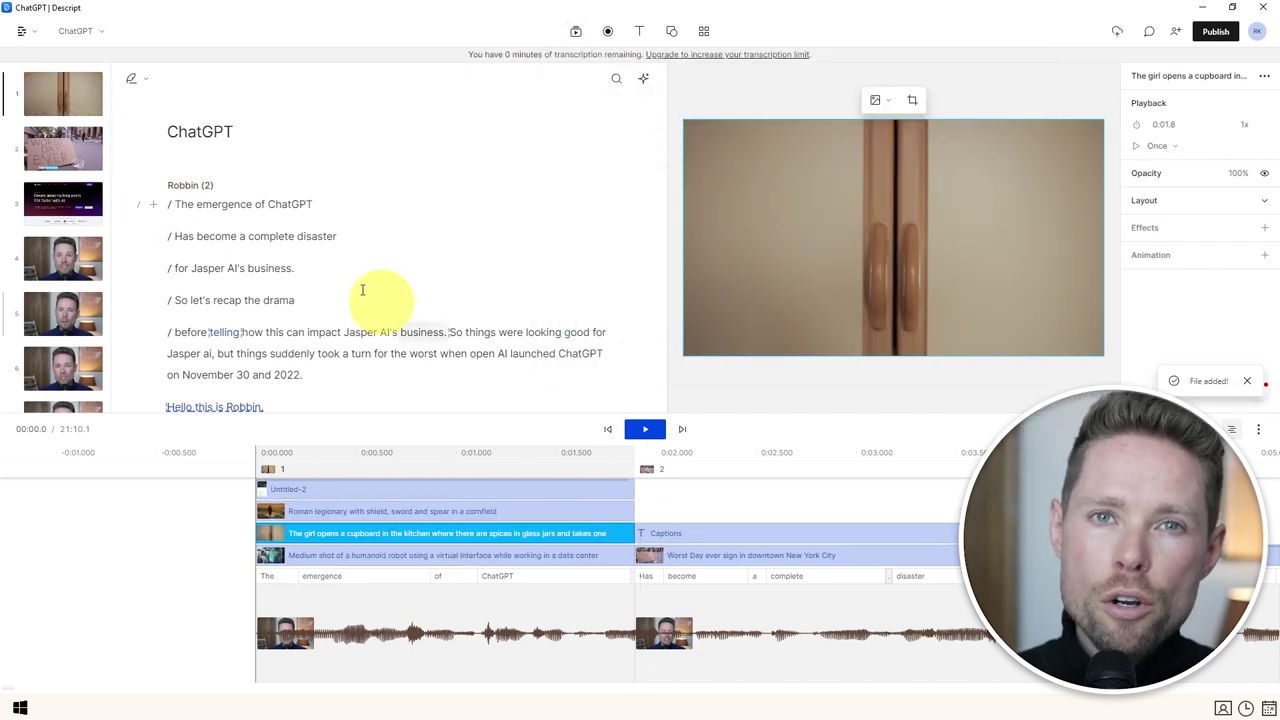
click(646, 429)
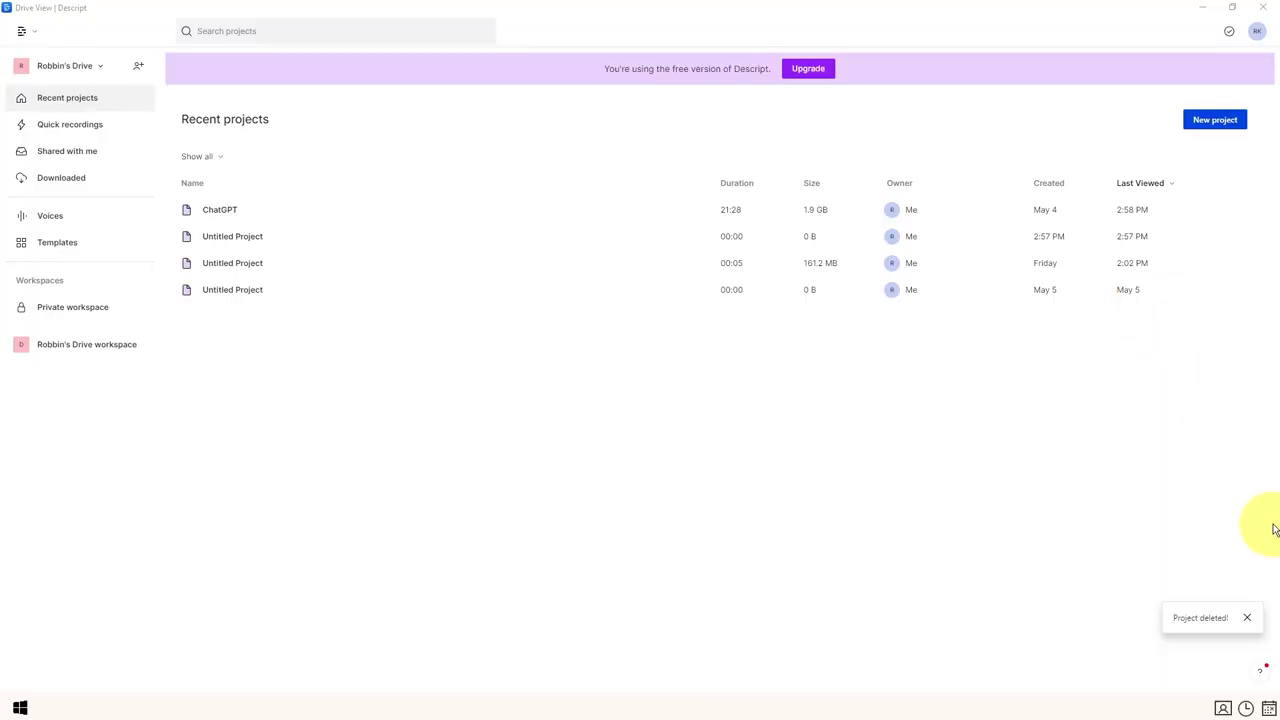
Create a new project titled "Descript tutorial" and import the "Descript tutorial video" MP4 file from File Explorer for transcription.
click(1247, 616)
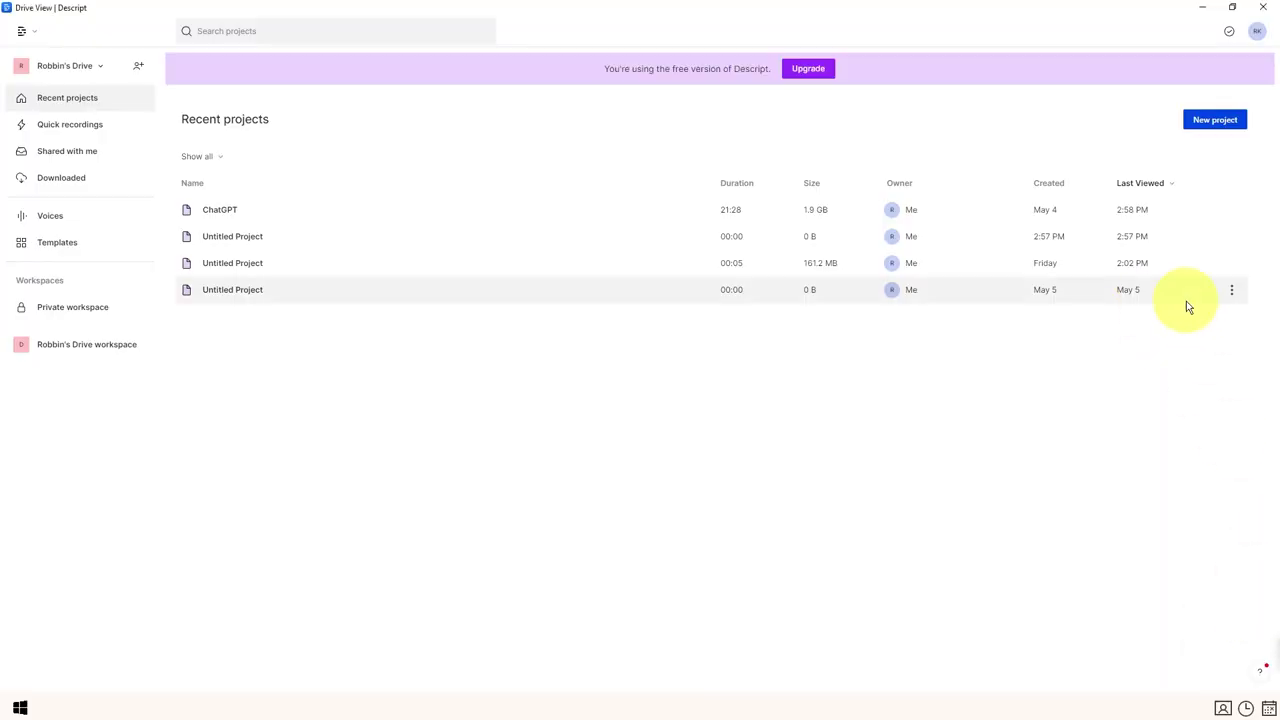
click(1216, 121)
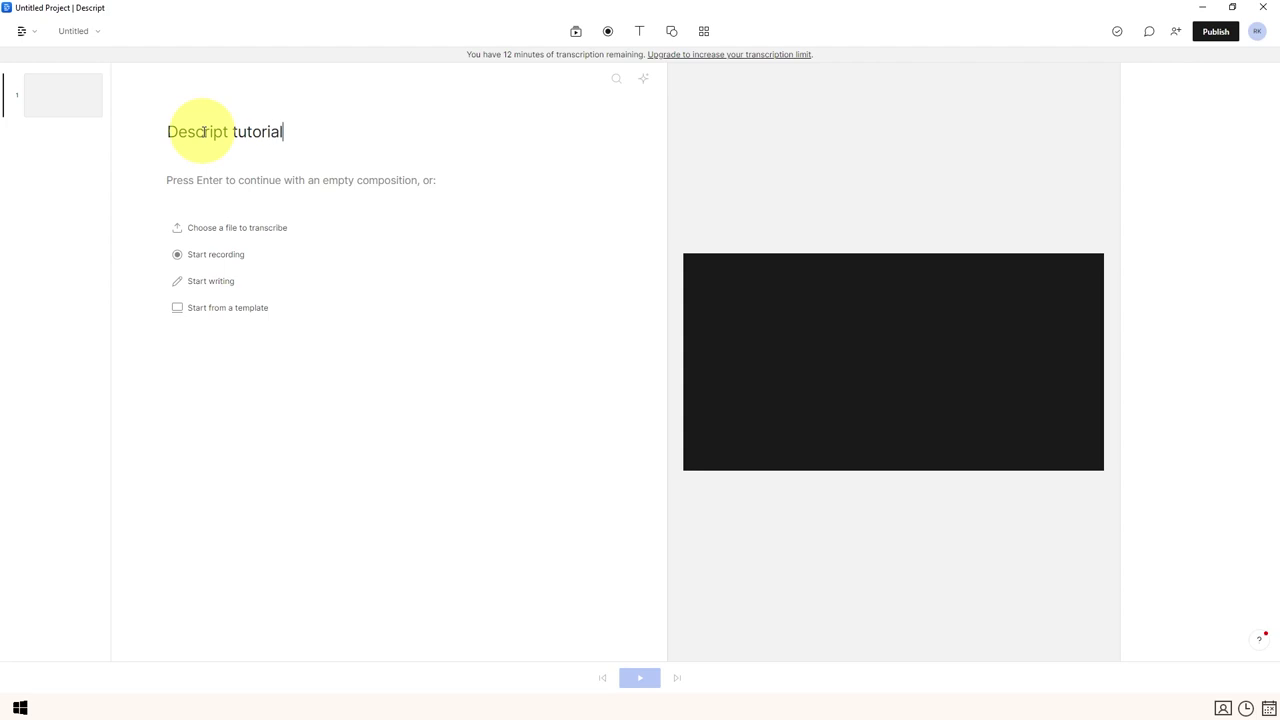
key(alt+Tab)
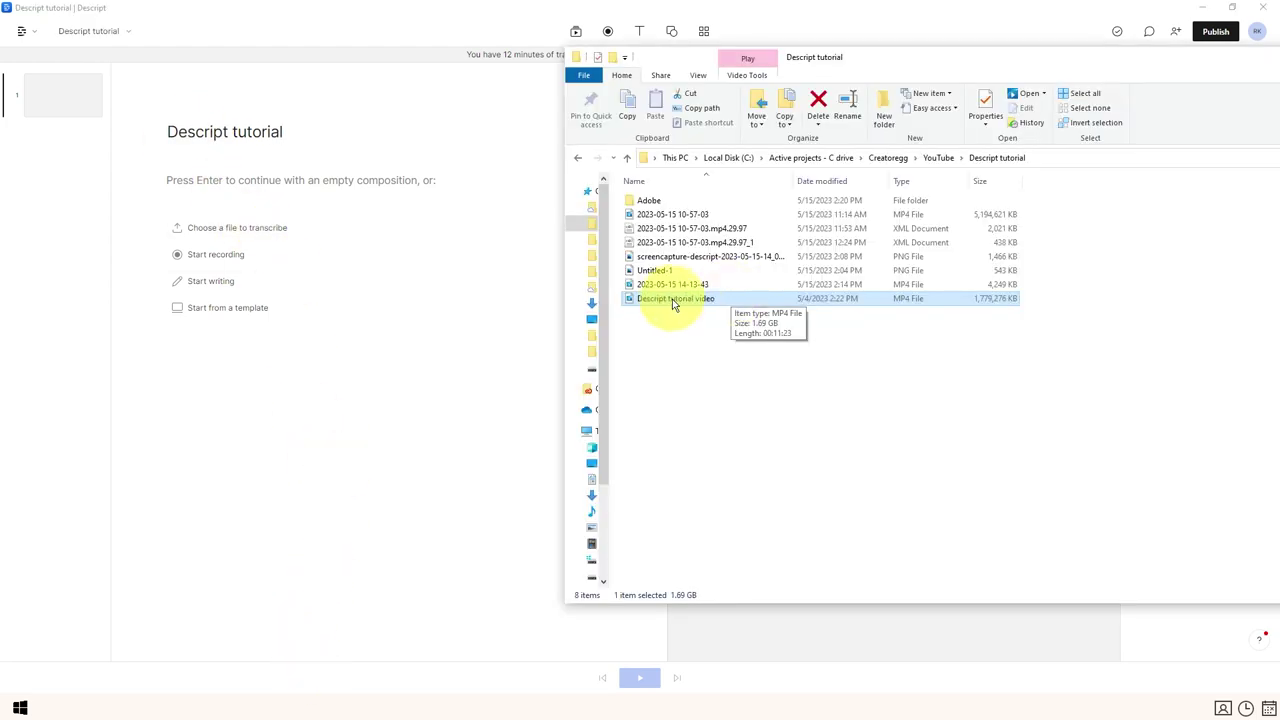
drag(673, 305, 262, 182)
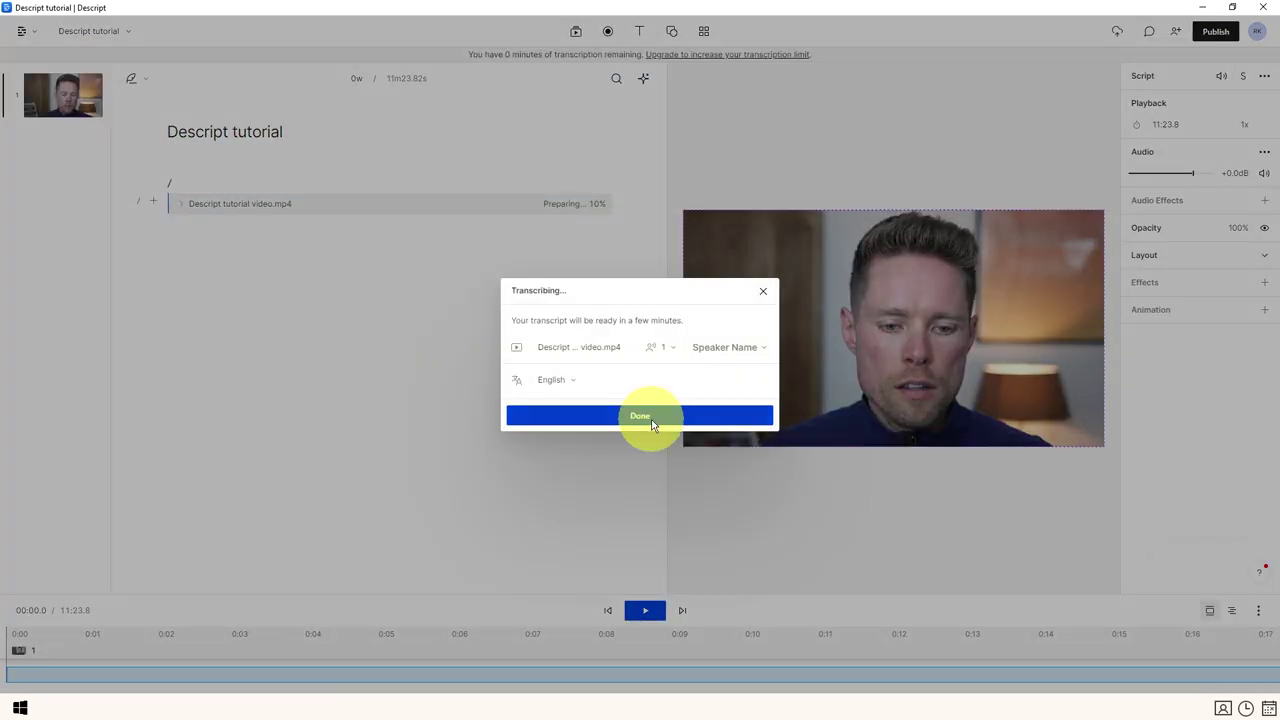
click(651, 422)
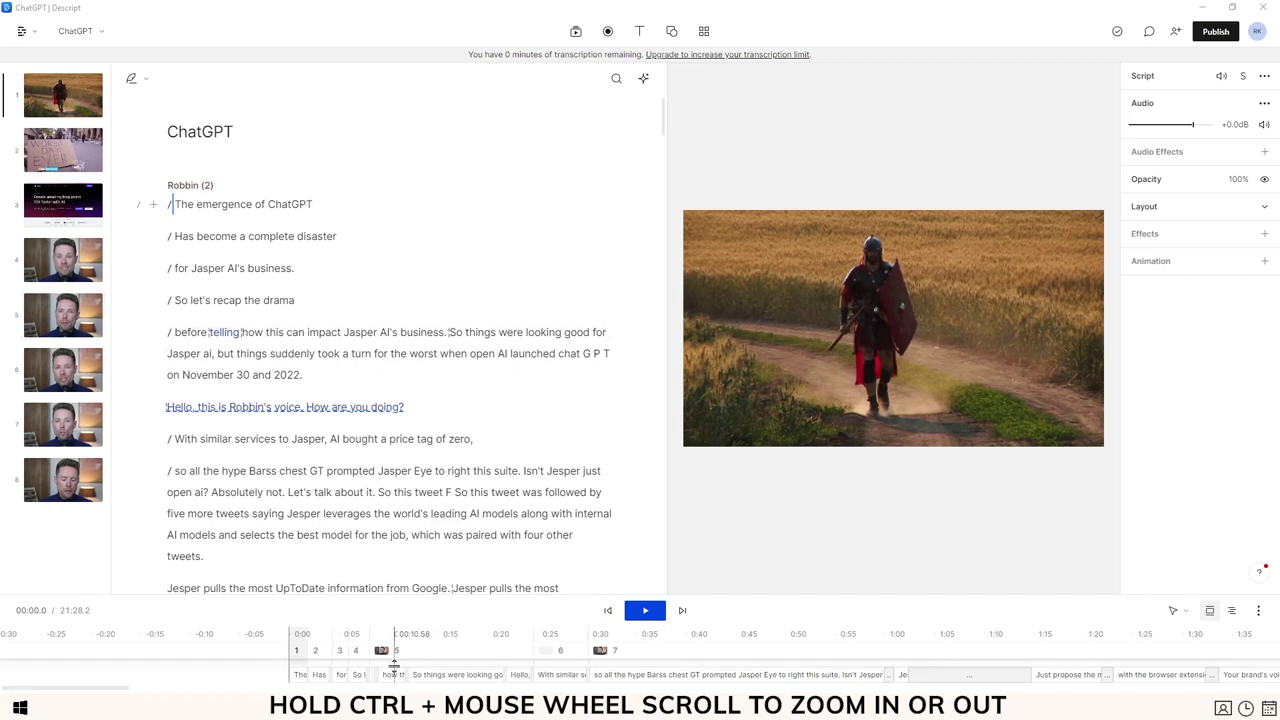
Examine the opening scenes on the ChatGPT composition's timeline at closer and wider zoom levels.
ctrl+scroll(394, 662, up, 10)
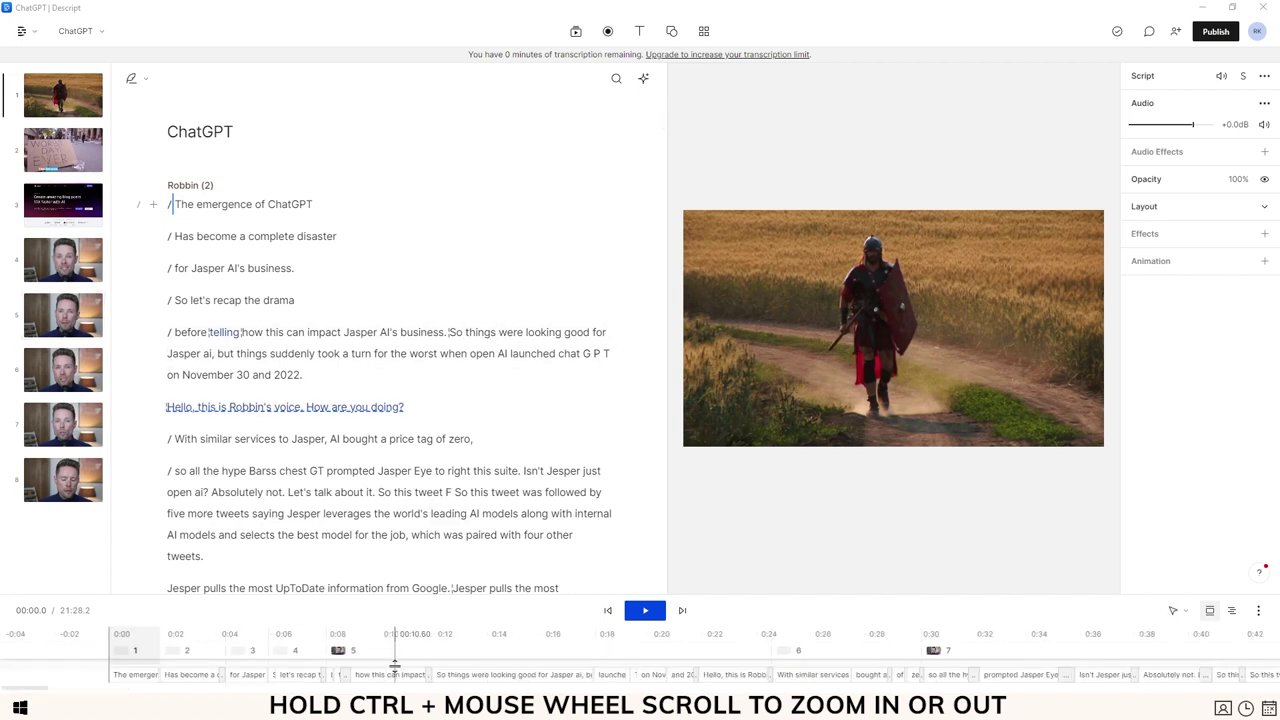
ctrl+scroll(610, 663, down, 5)
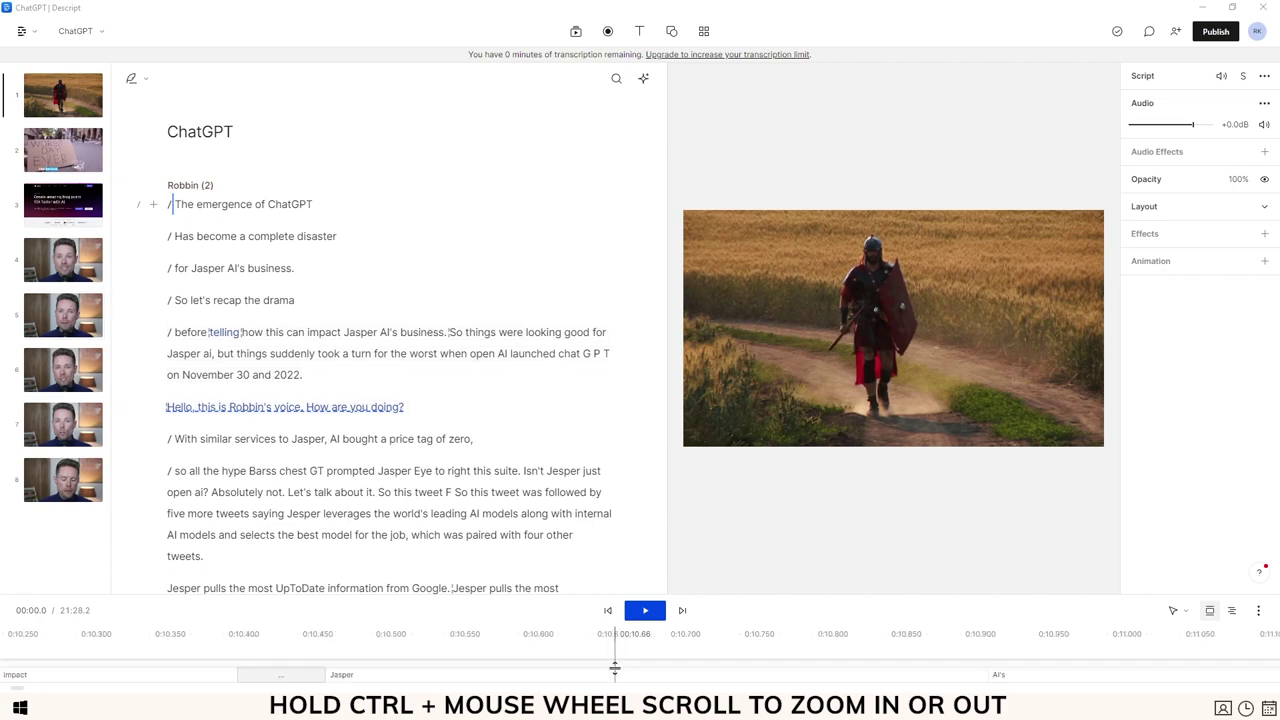
scroll(282, 668, left, 5)
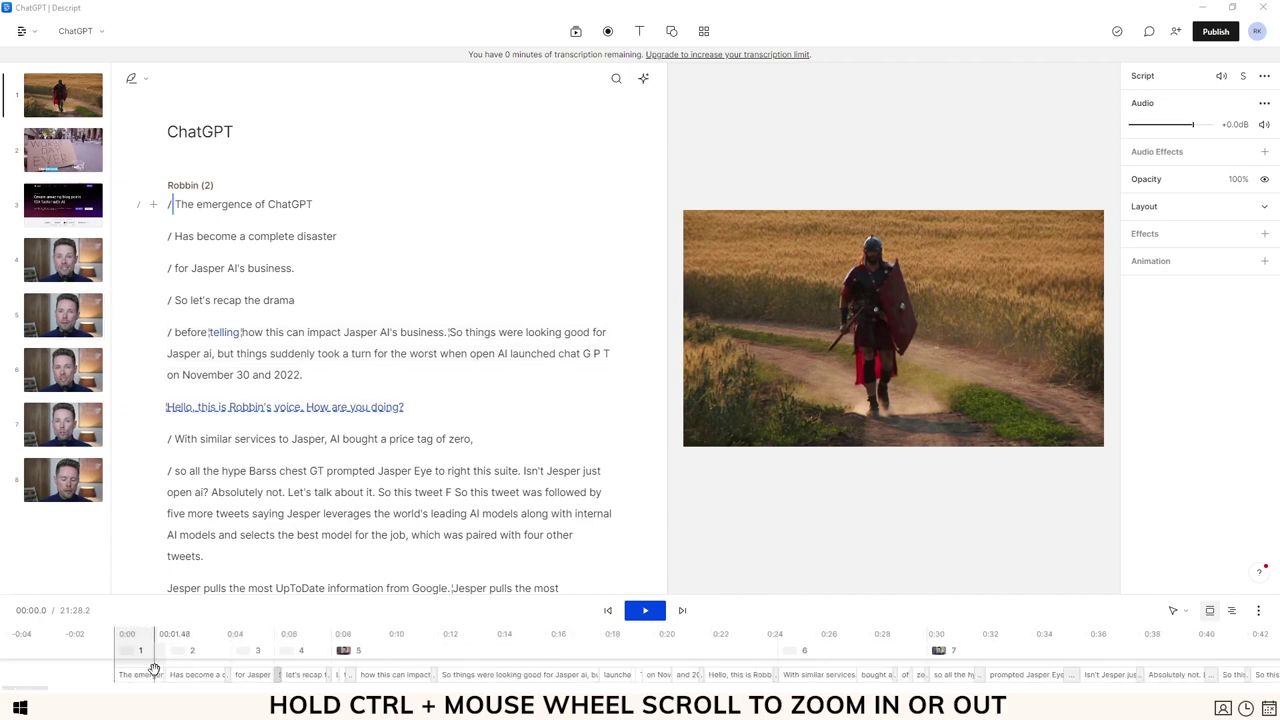
ctrl+scroll(124, 672, up, 5)
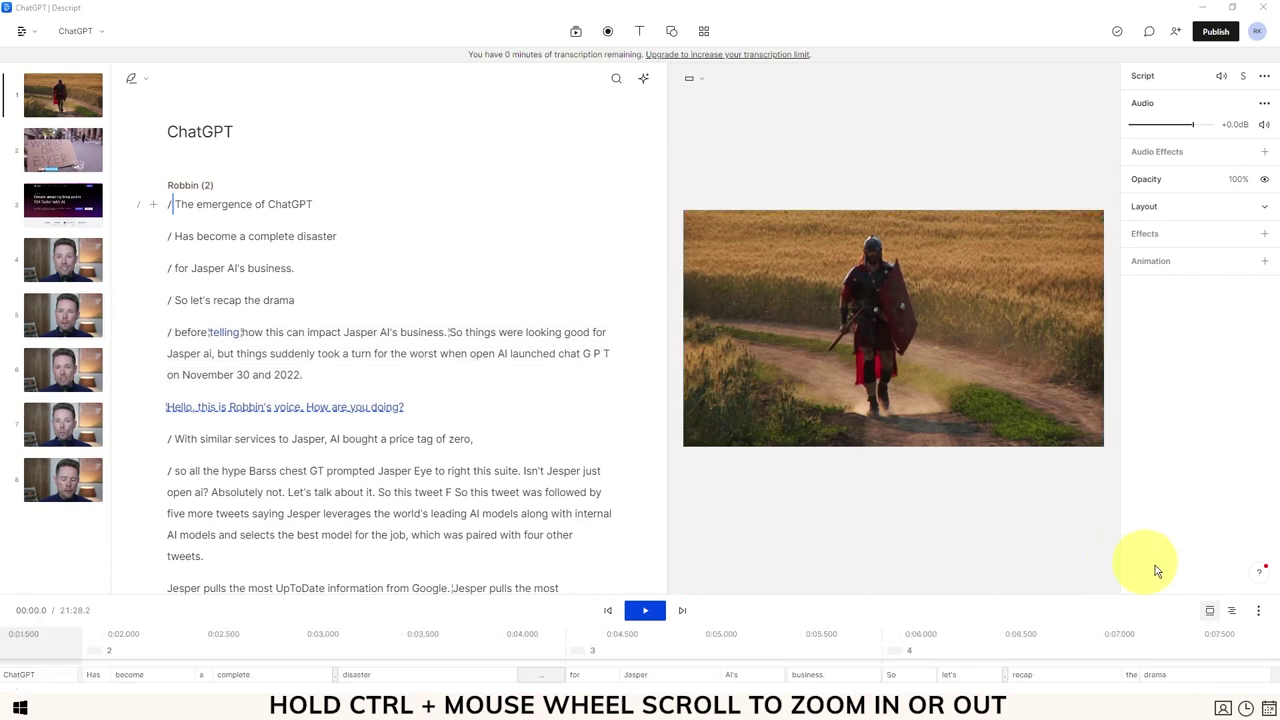
click(1259, 613)
click(1184, 535)
click(1257, 613)
click(1150, 535)
click(1257, 611)
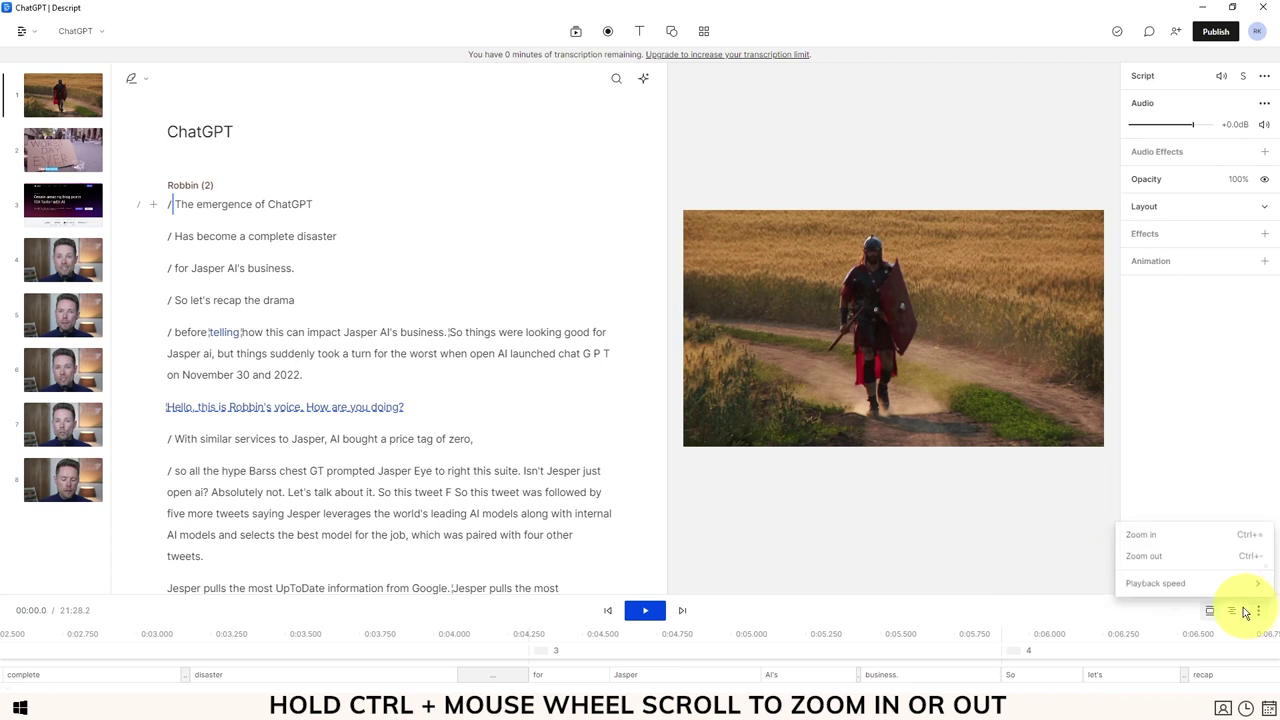
click(1172, 566)
ctrl+scroll(529, 664, down, 3)
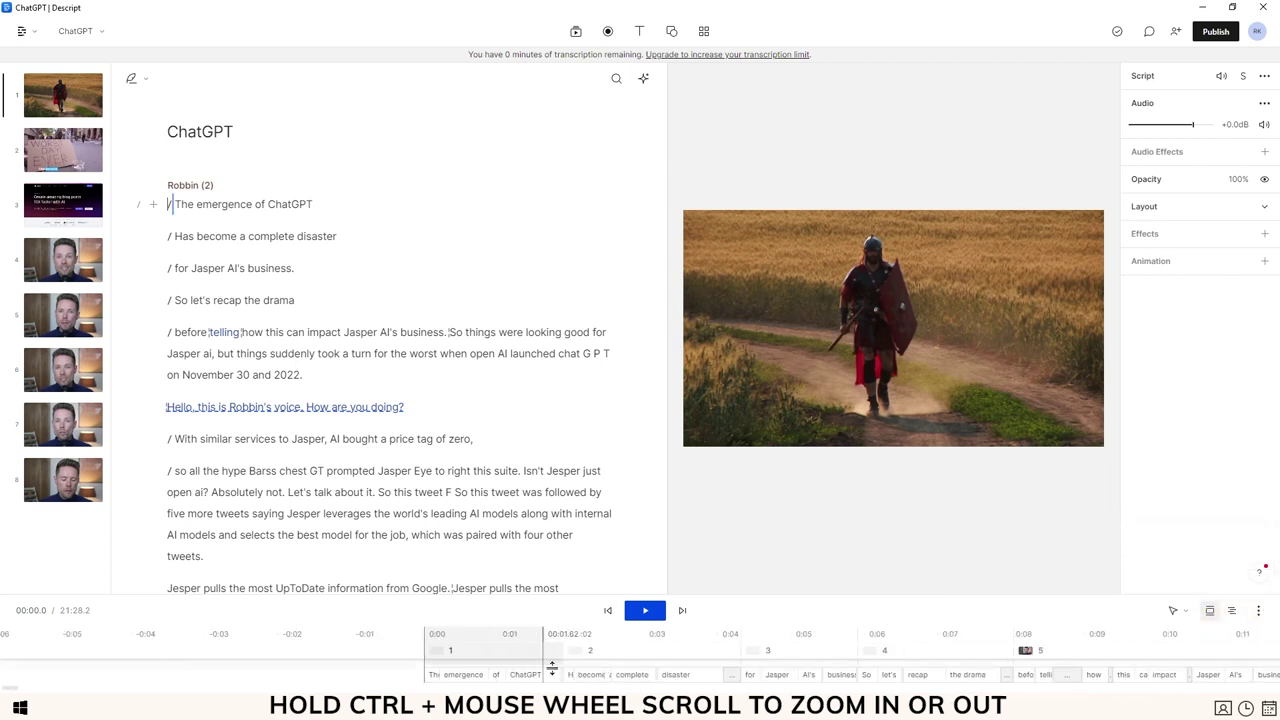
ctrl+scroll(843, 680, down, 2)
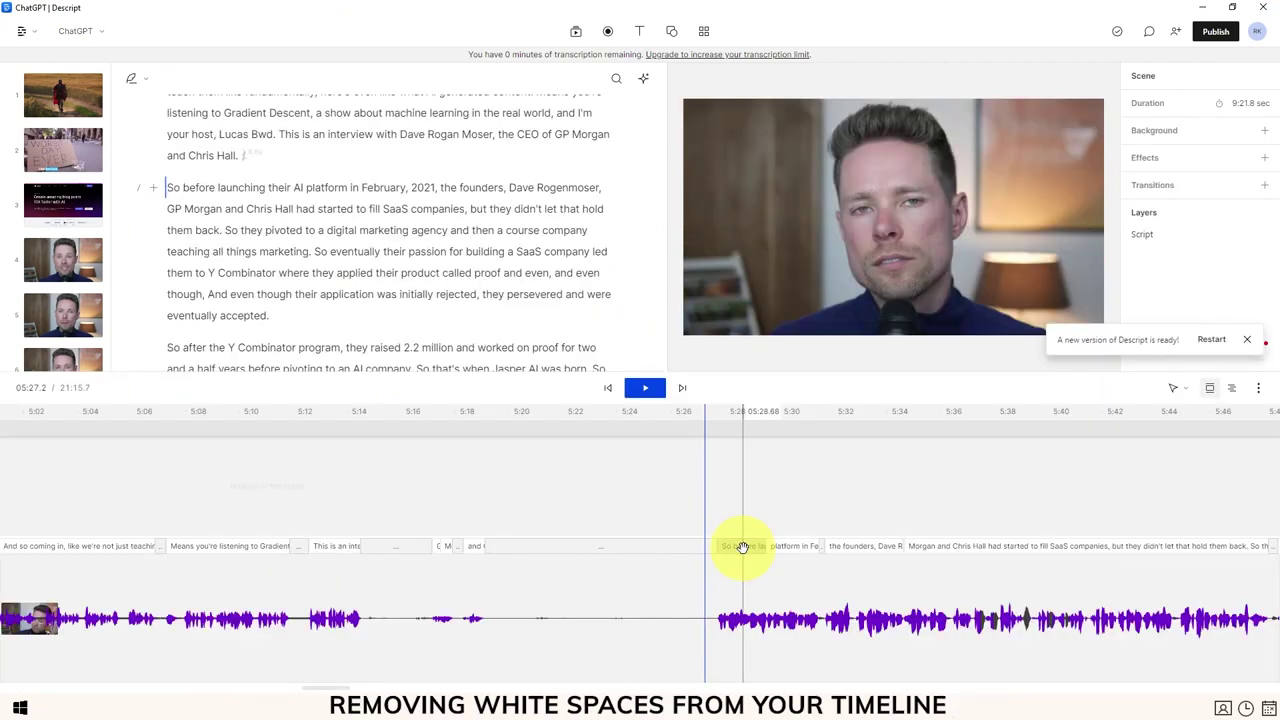
Close the silent gap before "So before launching their AI platform" by moving that section against the preceding words on the timeline.
drag(742, 547, 508, 552)
drag(727, 547, 526, 543)
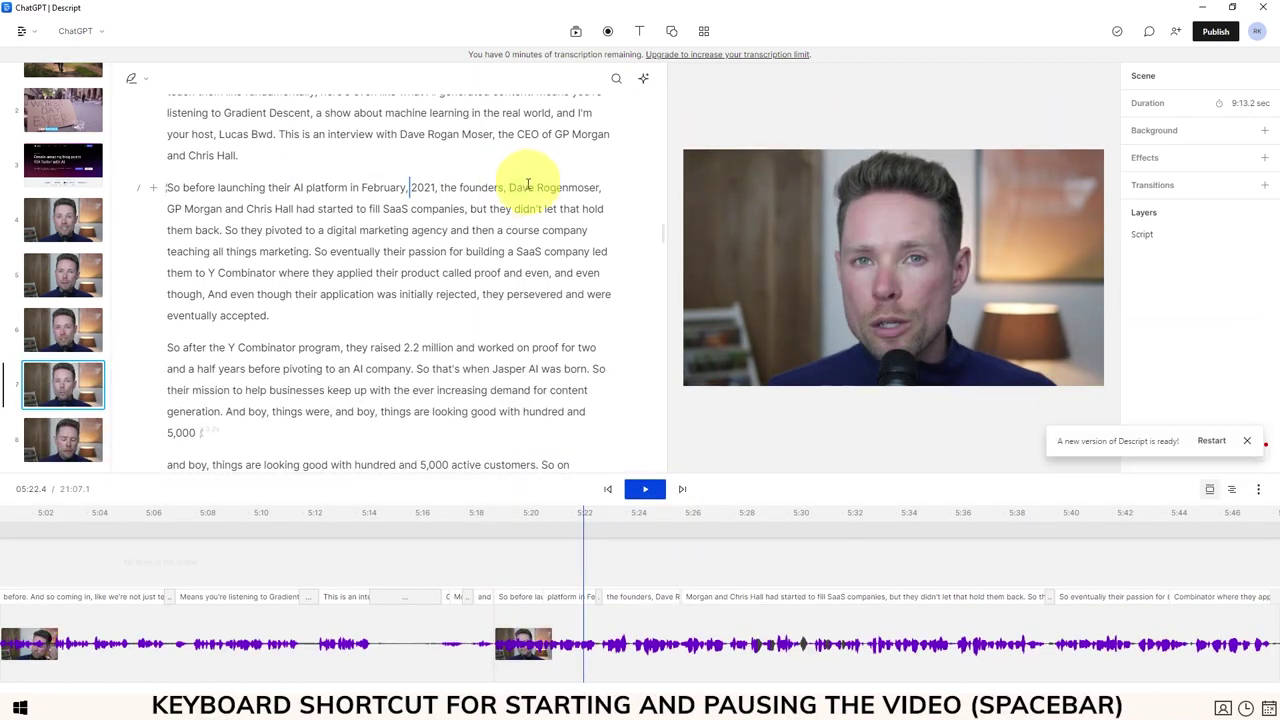
Play and pause the video from different words in the paragraph beginning "So before launching their AI platform".
click(512, 187)
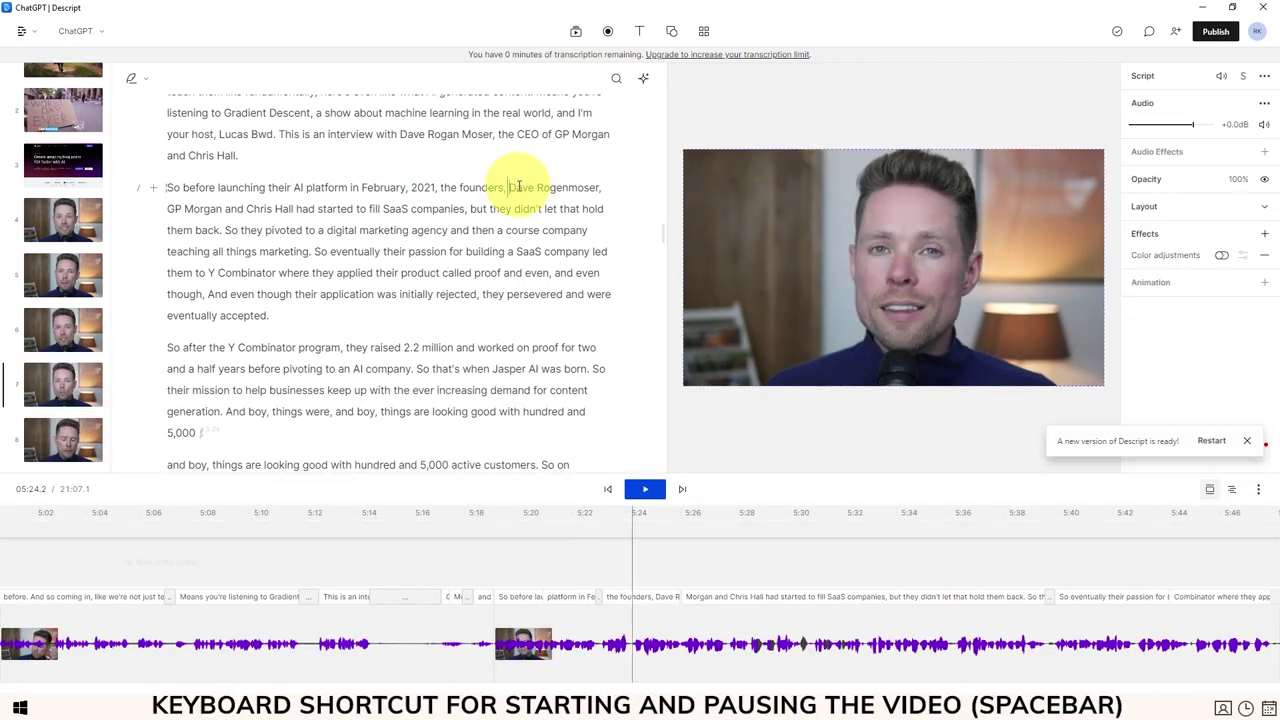
key(space)
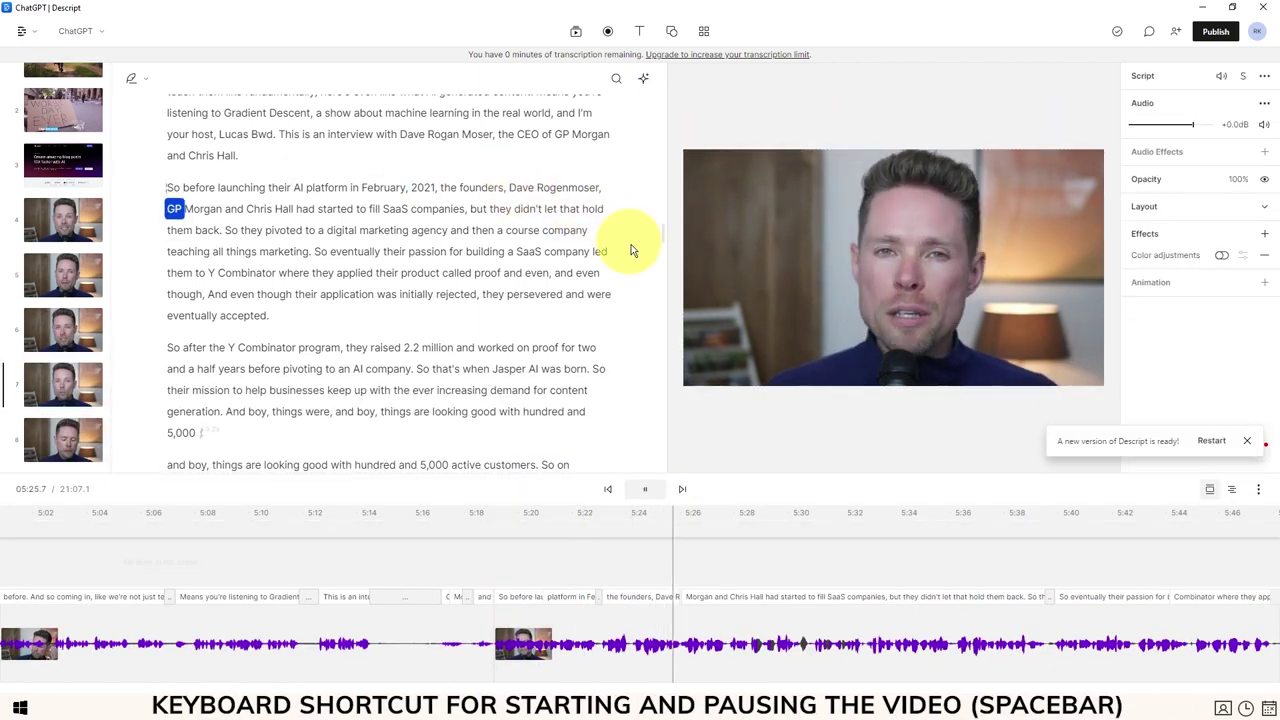
click(644, 489)
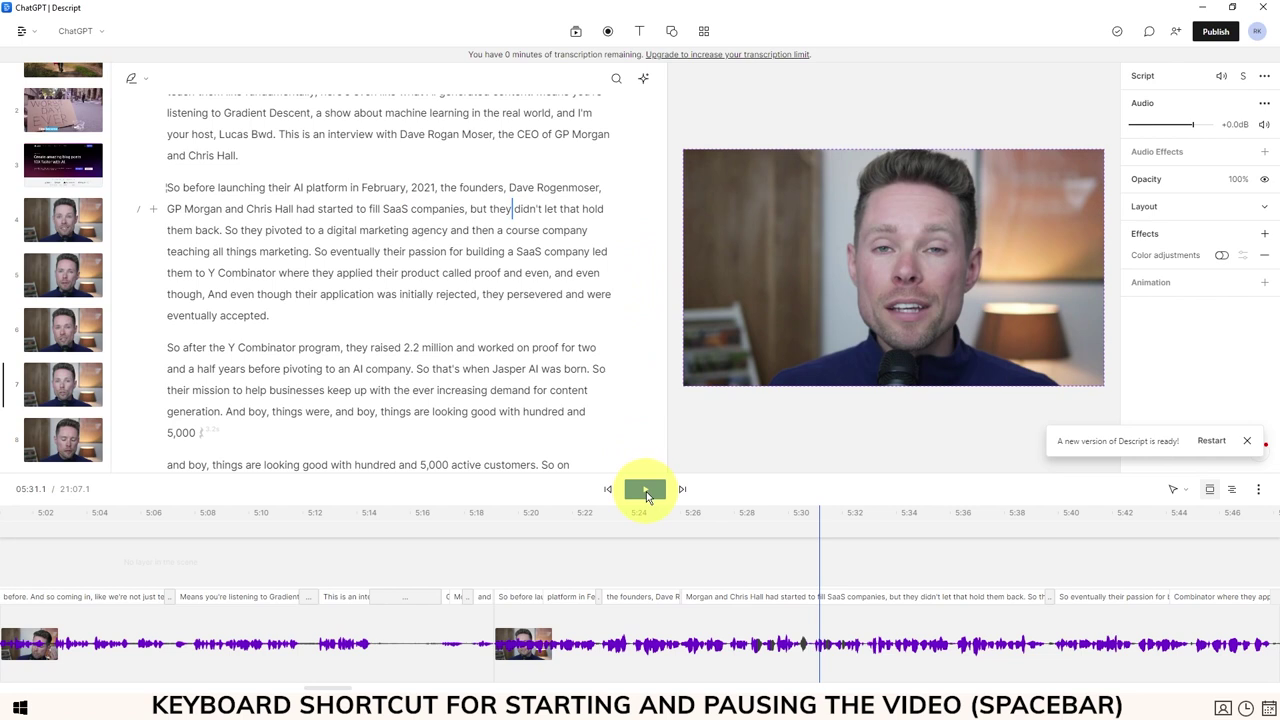
click(646, 492)
click(190, 187)
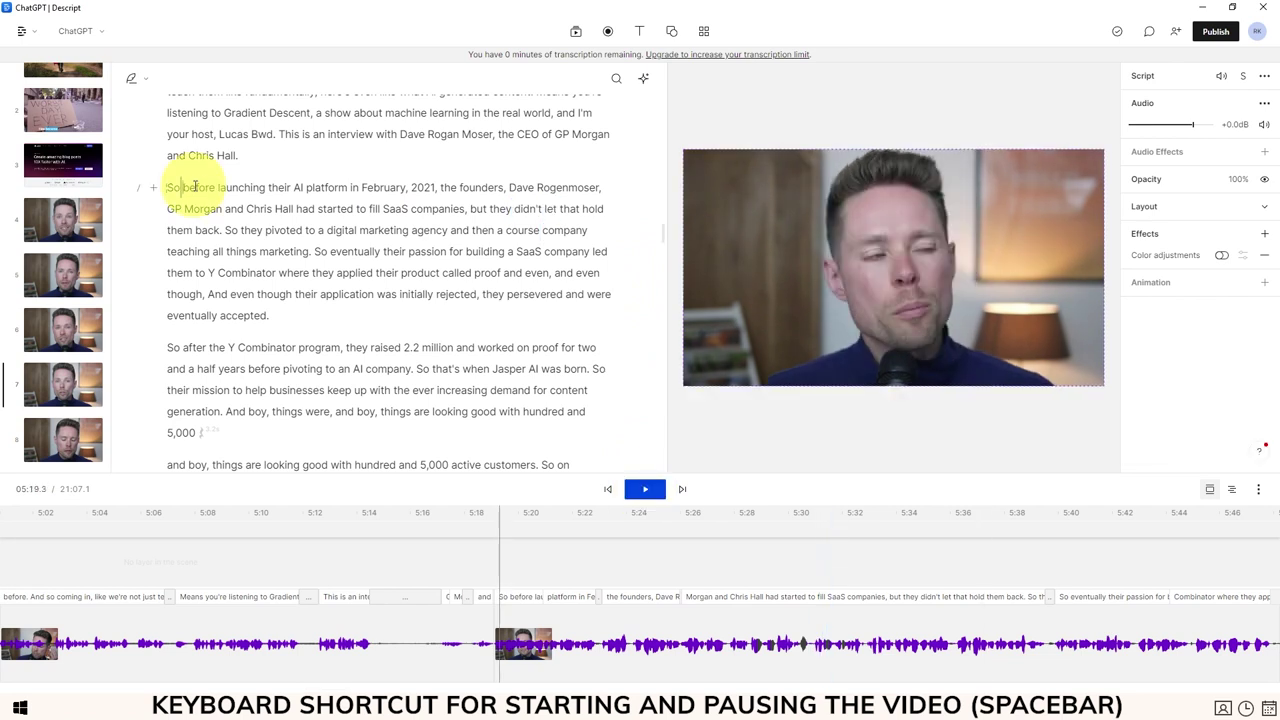
click(525, 187)
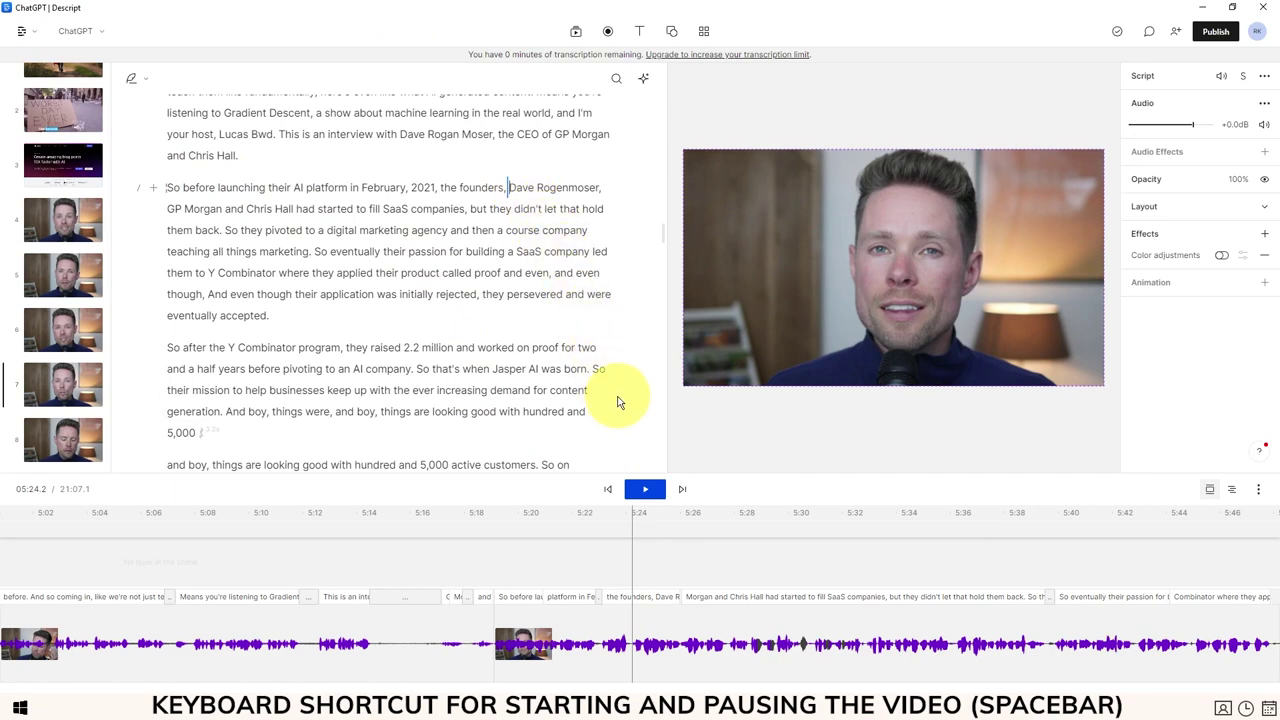
click(636, 489)
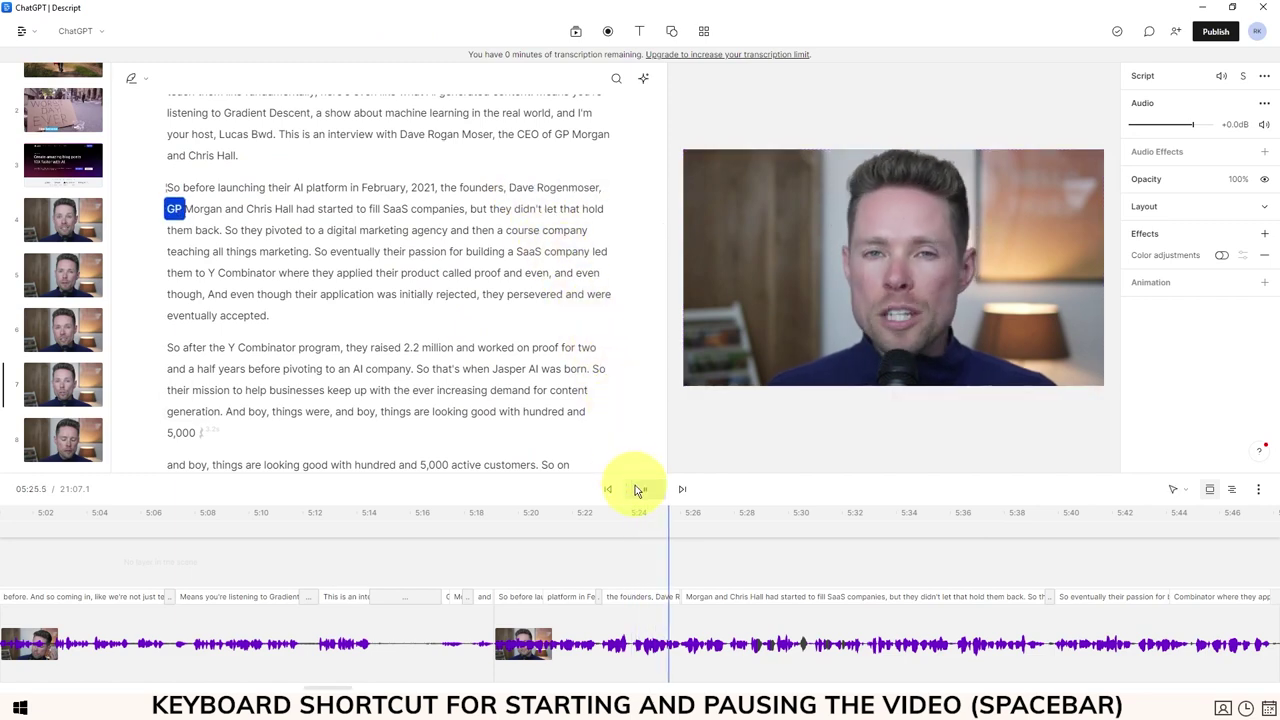
Scrub the timeline to about 5:47, and go to the second scene, "Has become a complete disaster".
drag(865, 519, 958, 520)
click(314, 517)
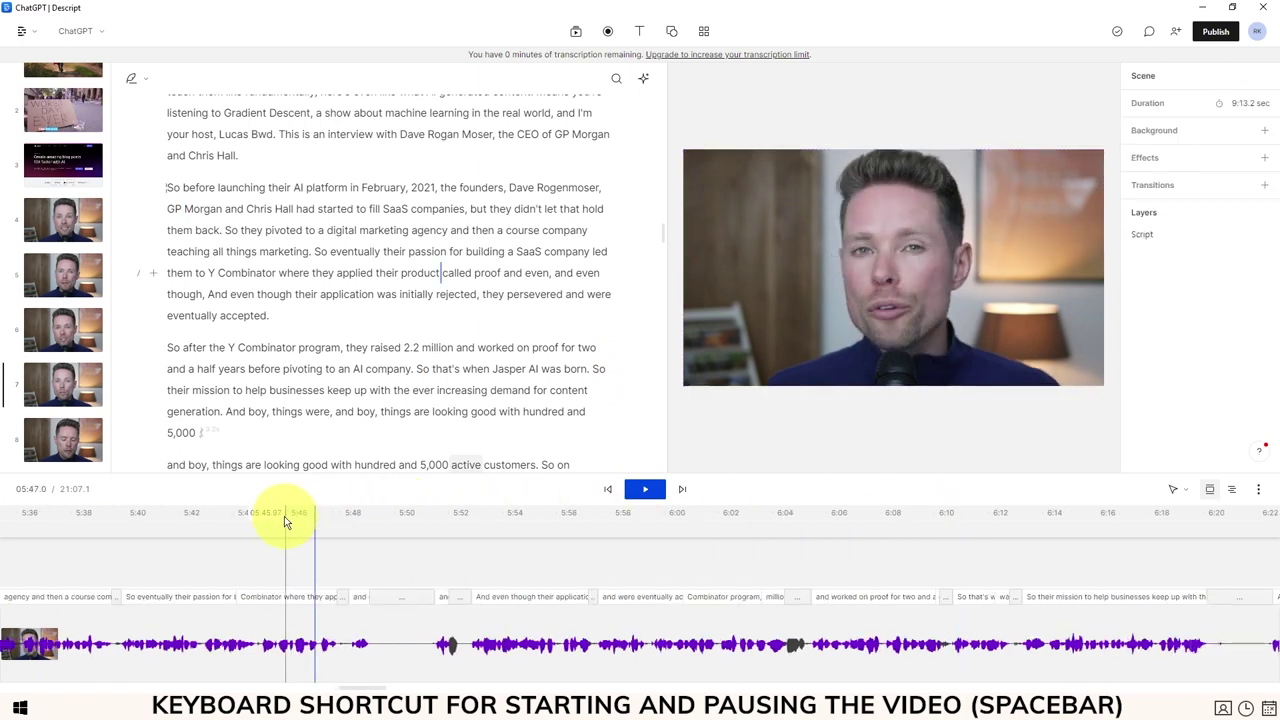
scroll(65, 260, up, 1)
click(78, 146)
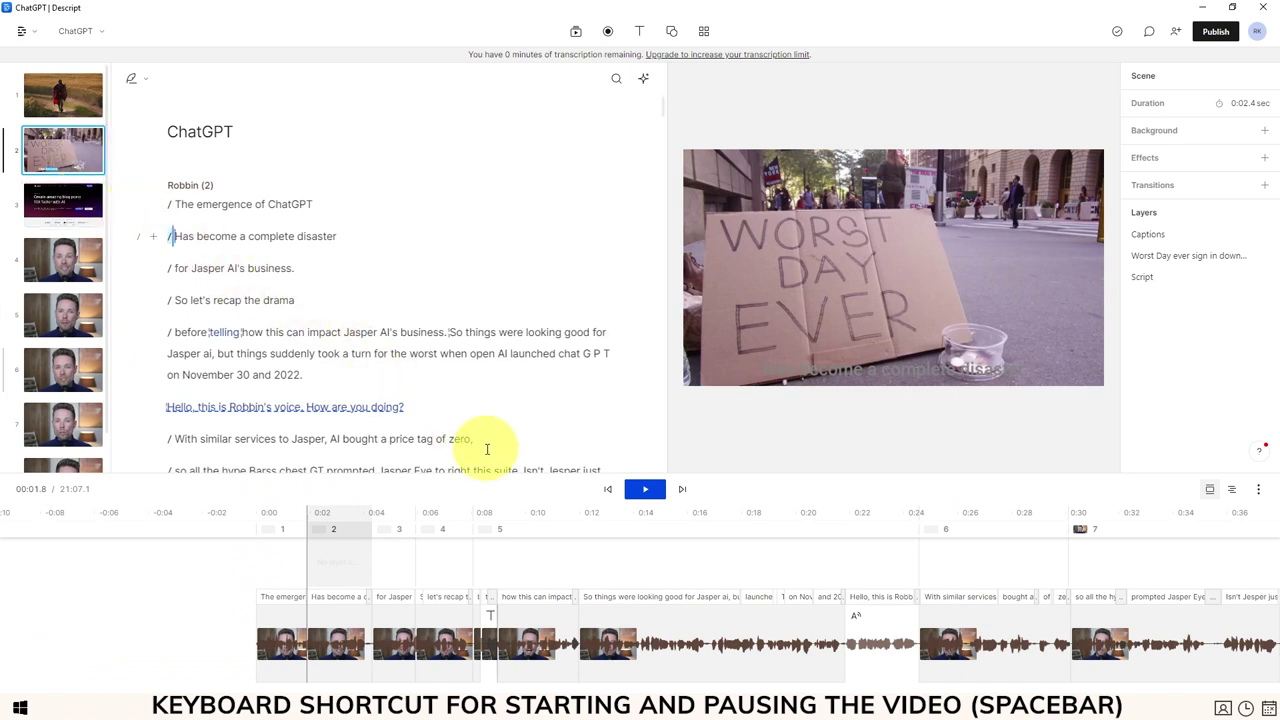
Switch the timeline layers between collapsed and expanded views, finish with them expanded for the first scene, and enlarge the timeline area.
click(1212, 490)
click(1211, 491)
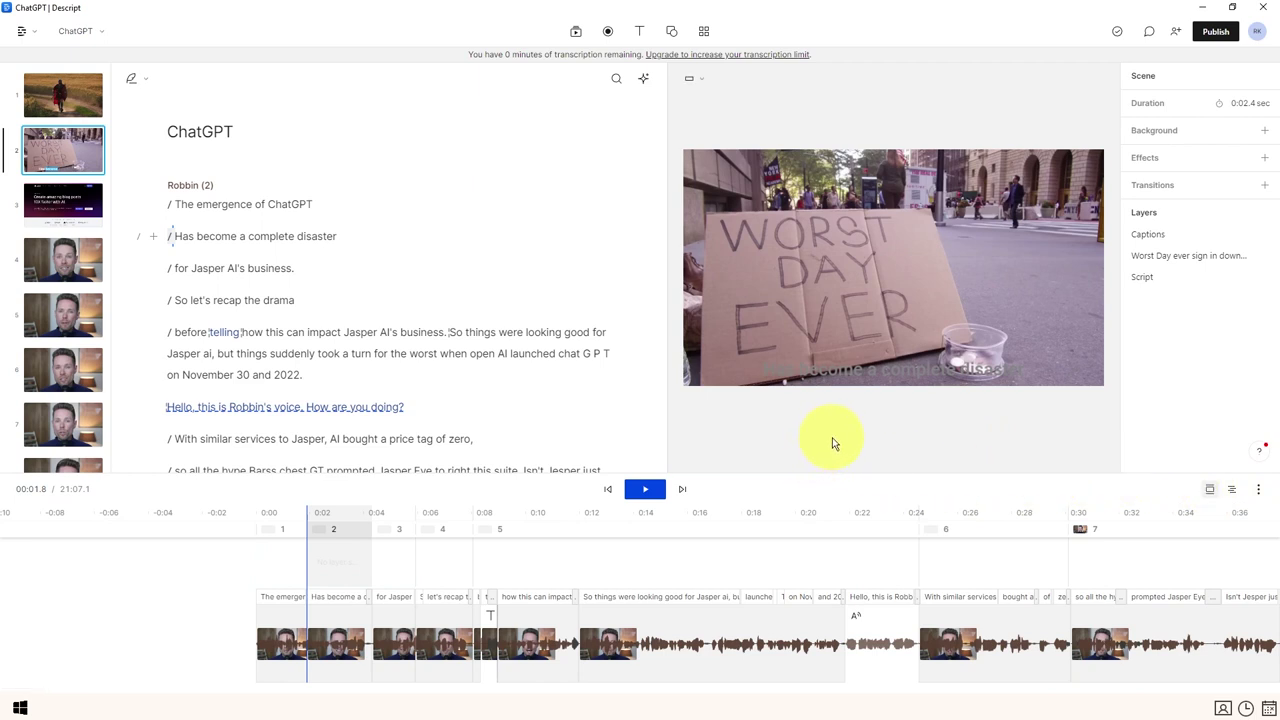
click(1233, 491)
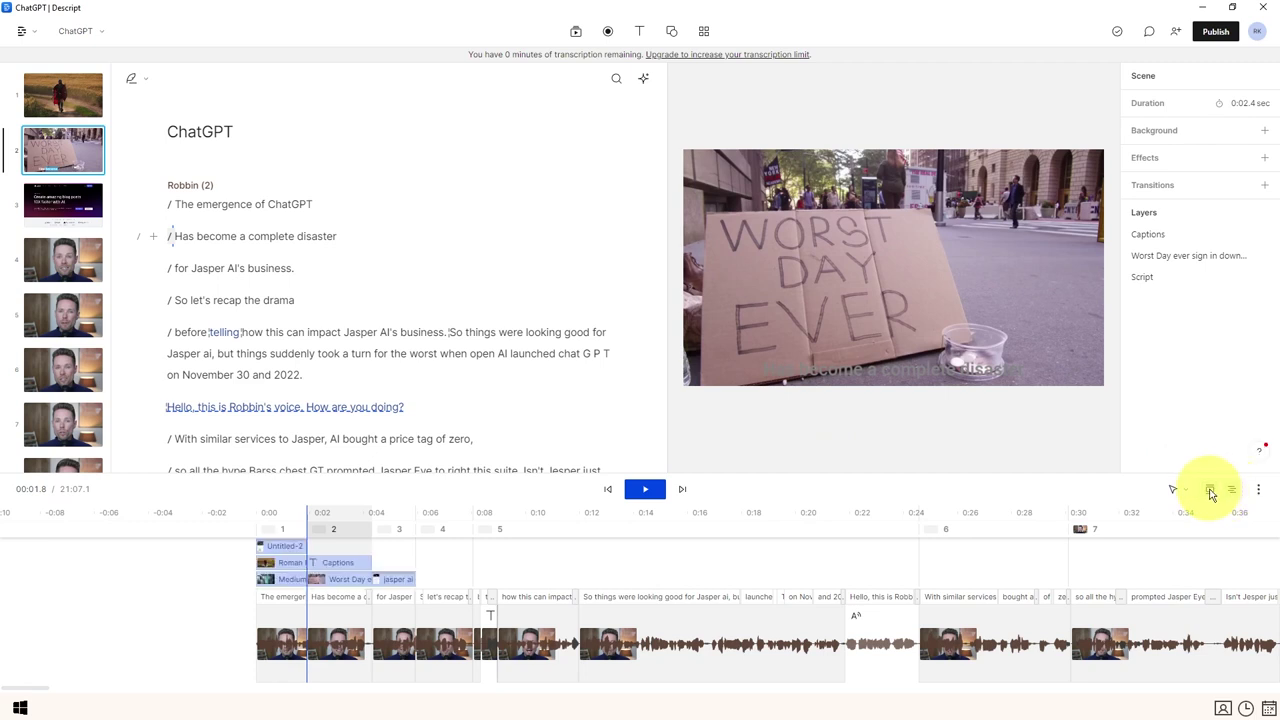
click(1211, 492)
click(1229, 492)
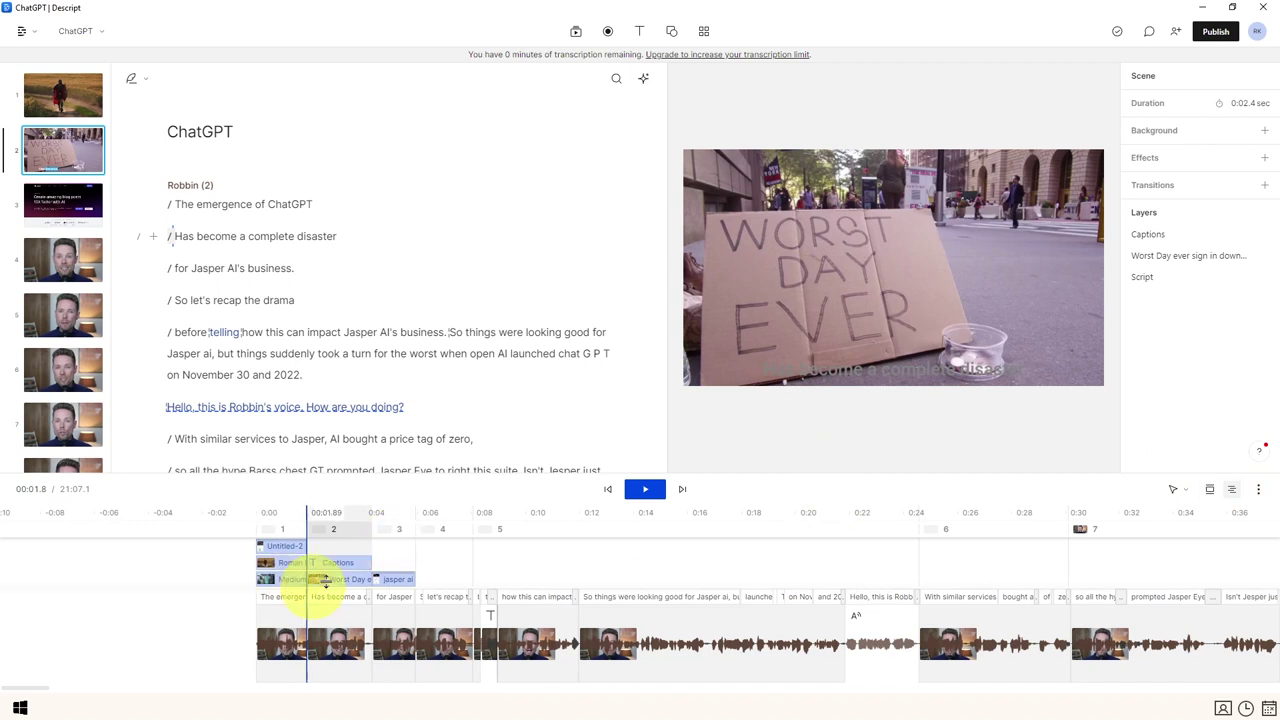
click(1208, 491)
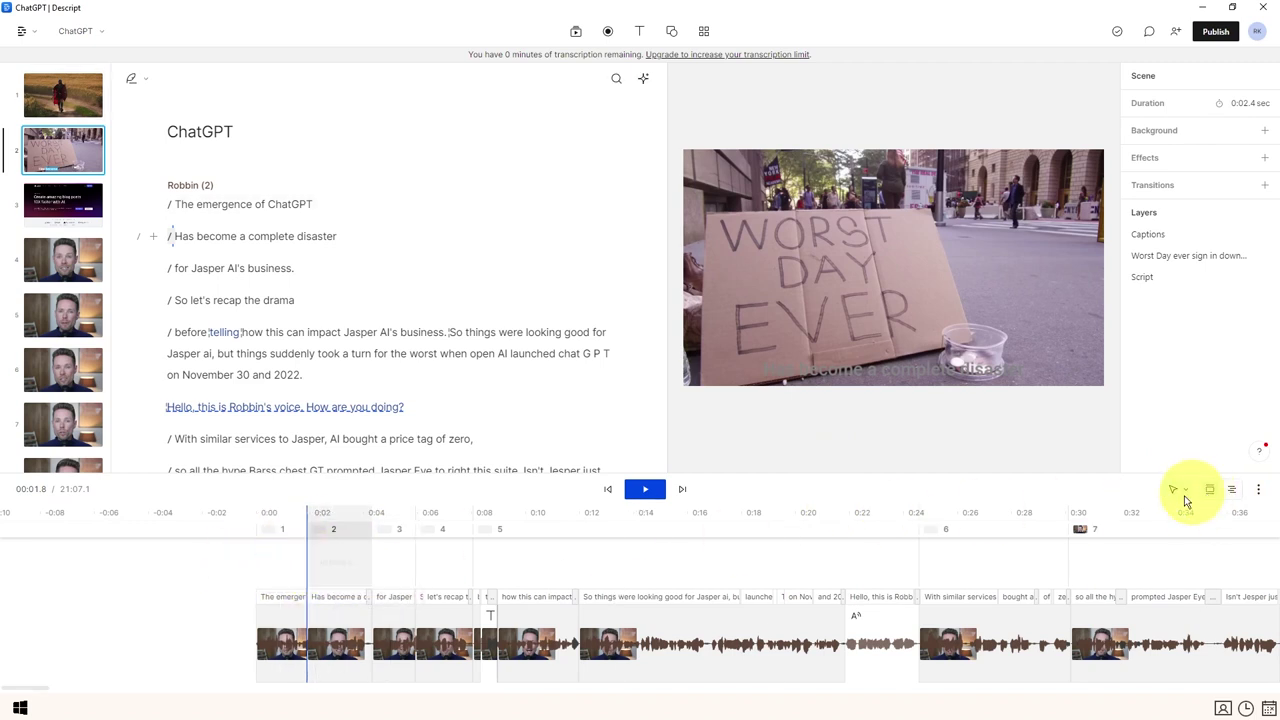
click(287, 635)
click(1229, 491)
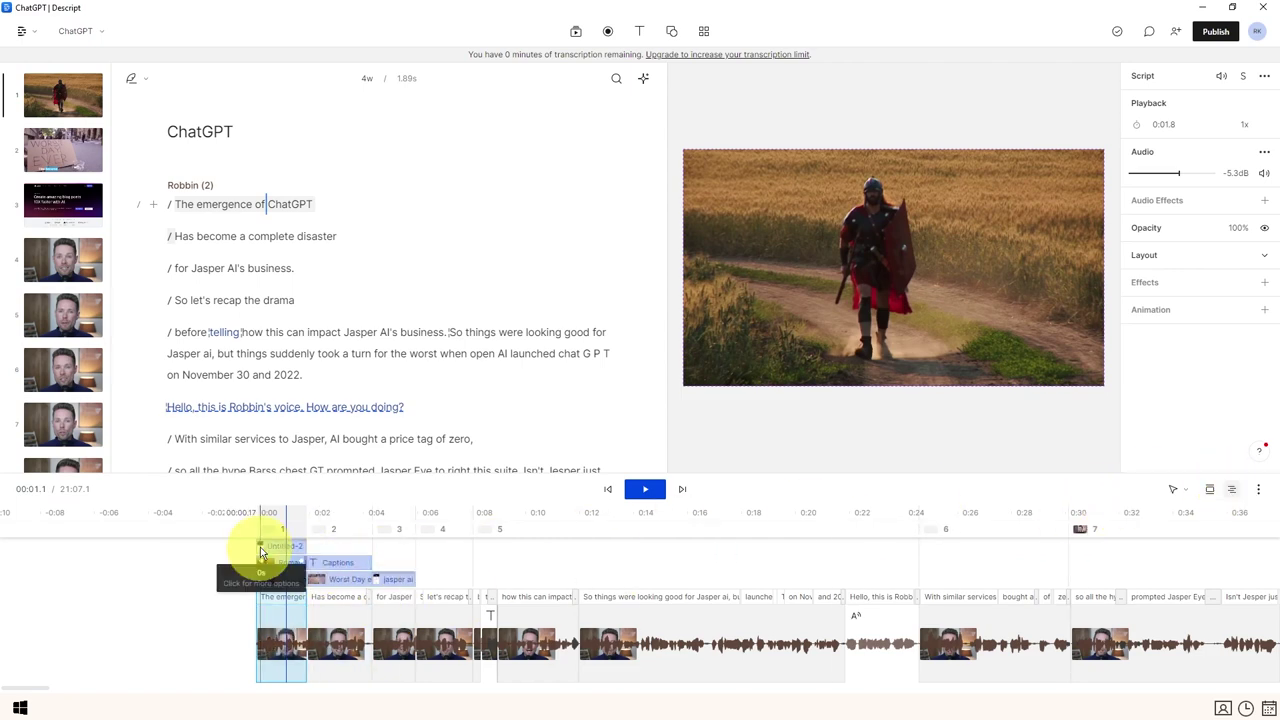
drag(316, 470, 337, 431)
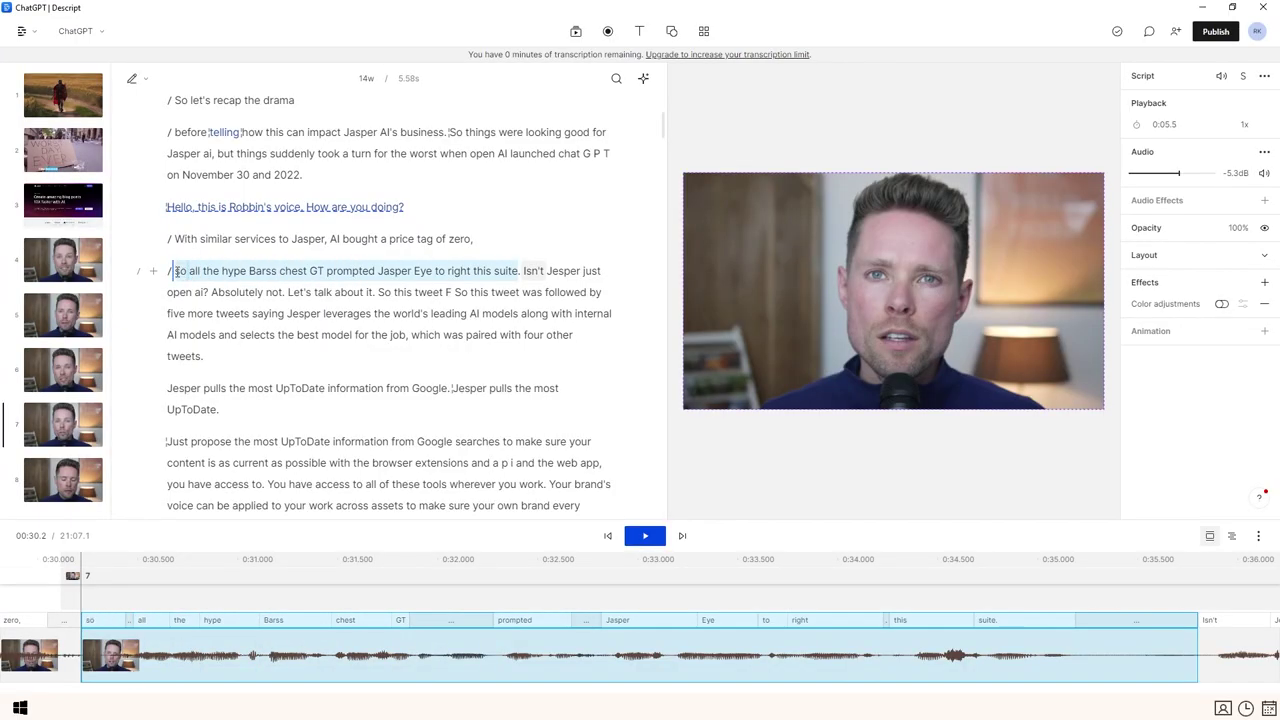
Play the sentence starting "so all the hype Barss chest GT" from its first word, and pause at its end.
key(ctrl+shift+Right)
key(ctrl+shift+Right)
key(ctrl+shift+Right)
key(ctrl+shift+Right)
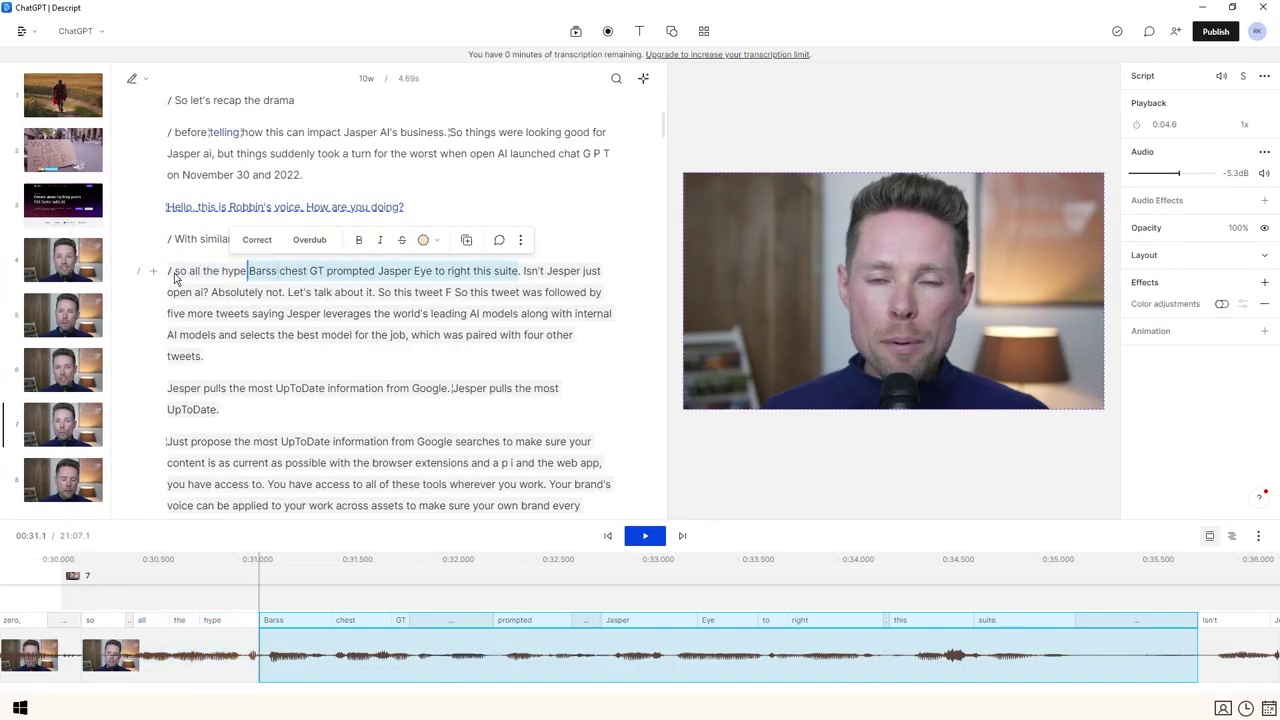
click(173, 273)
click(645, 540)
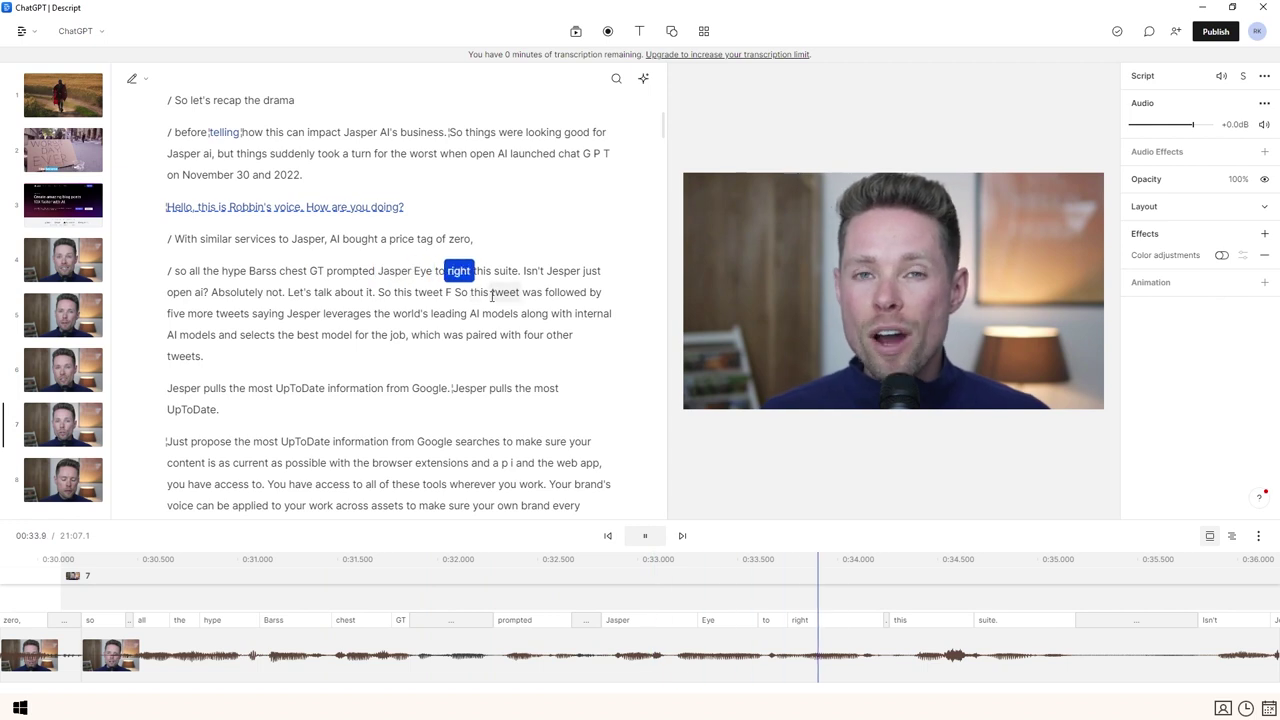
click(645, 535)
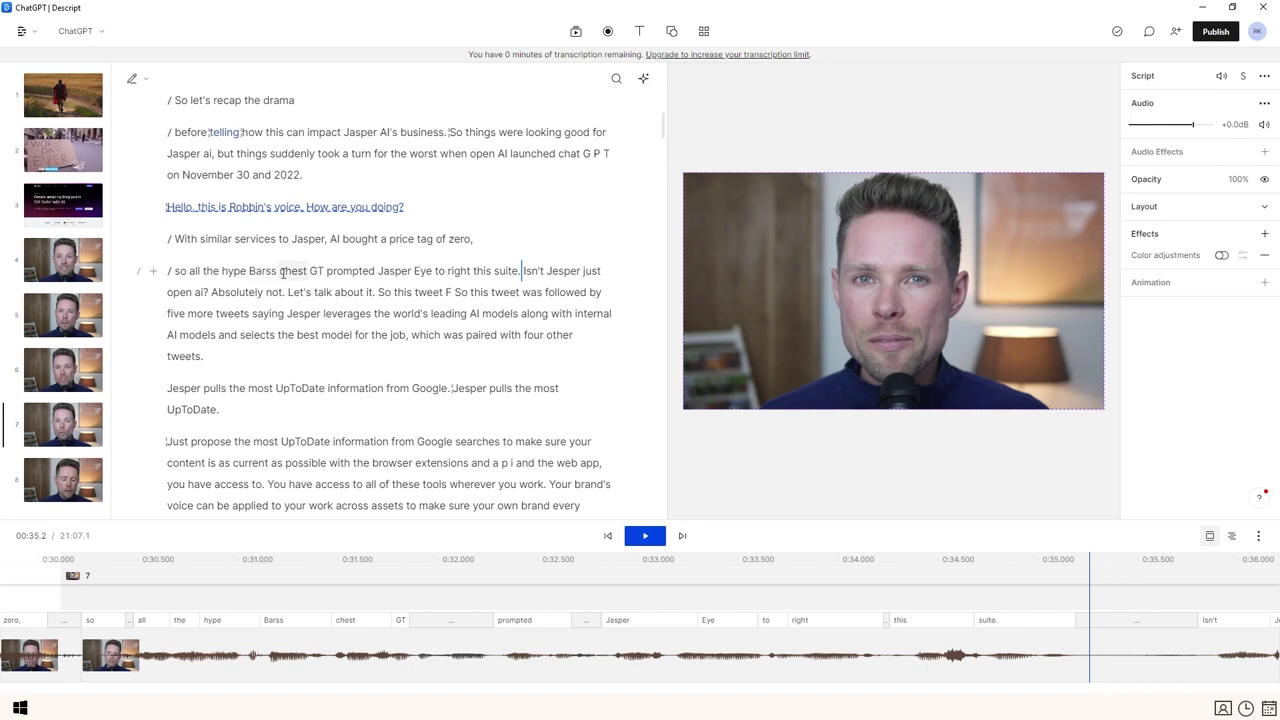
Correct the transcript word "Barss" to "about" in the sentence starting "so all the hype".
key(c)
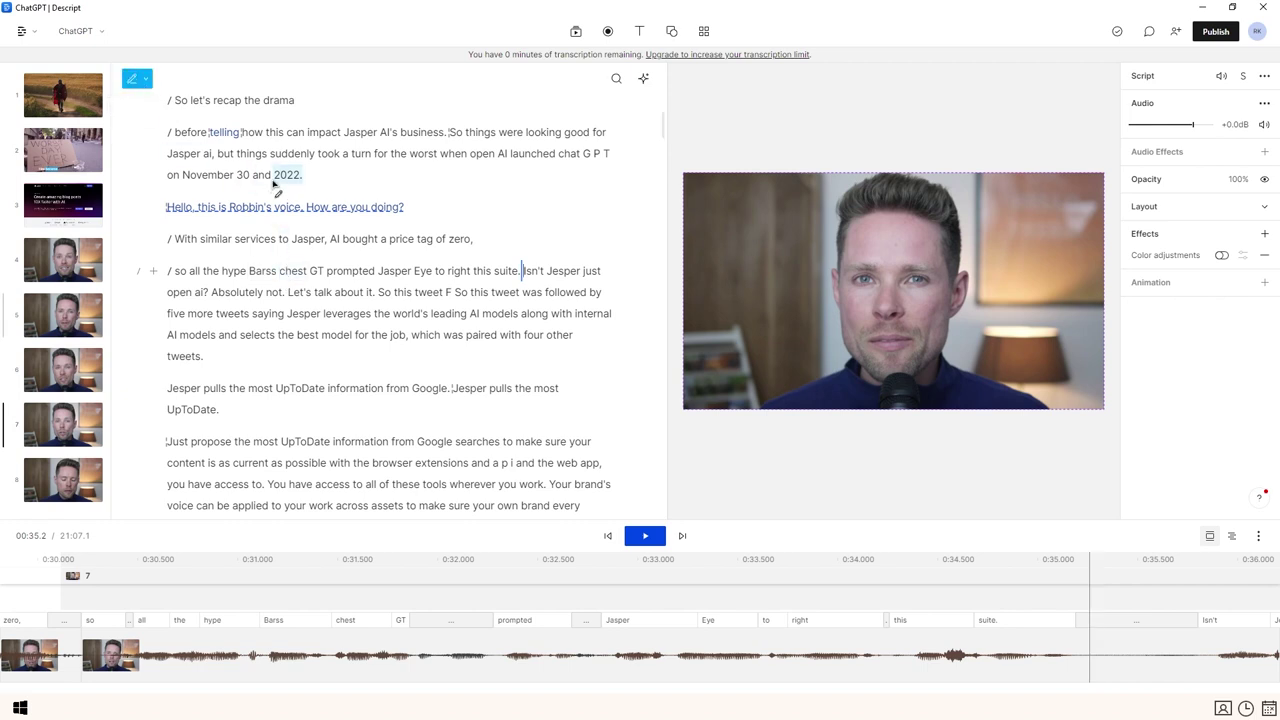
click(262, 274)
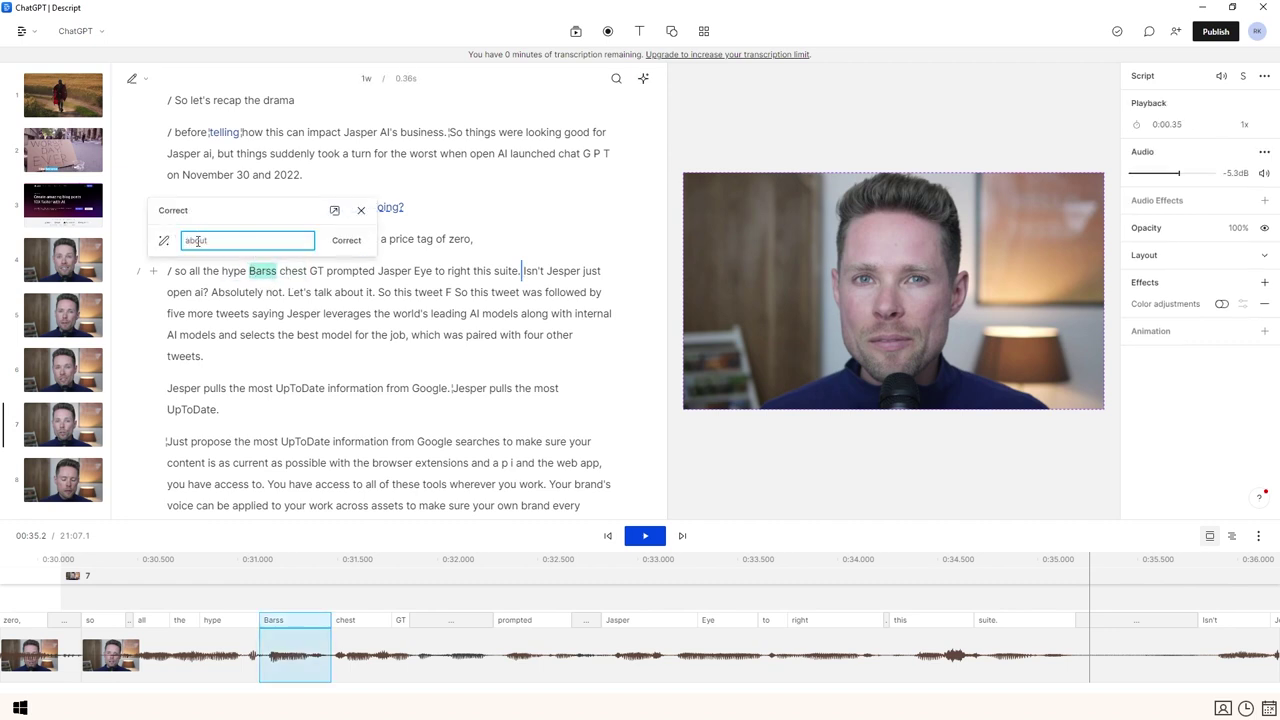
click(346, 242)
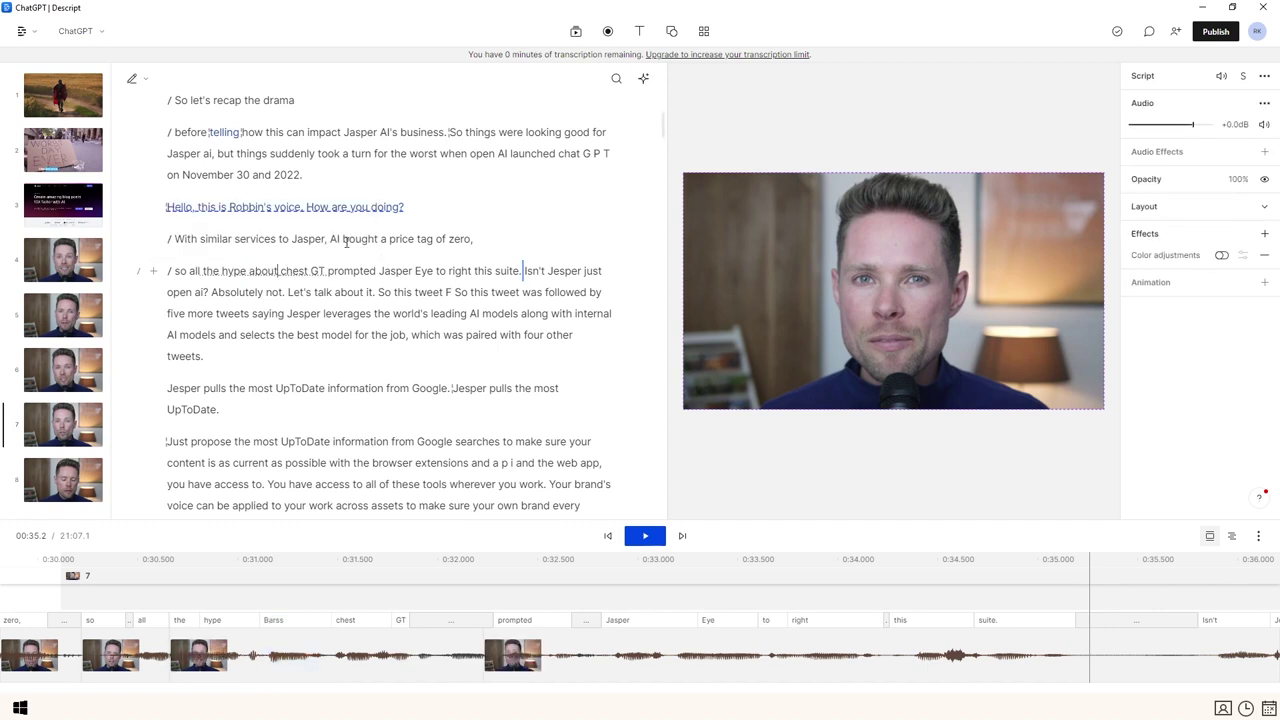
Correct "chest GT" to "ChatGPT" in the same transcript sentence.
drag(282, 272, 316, 272)
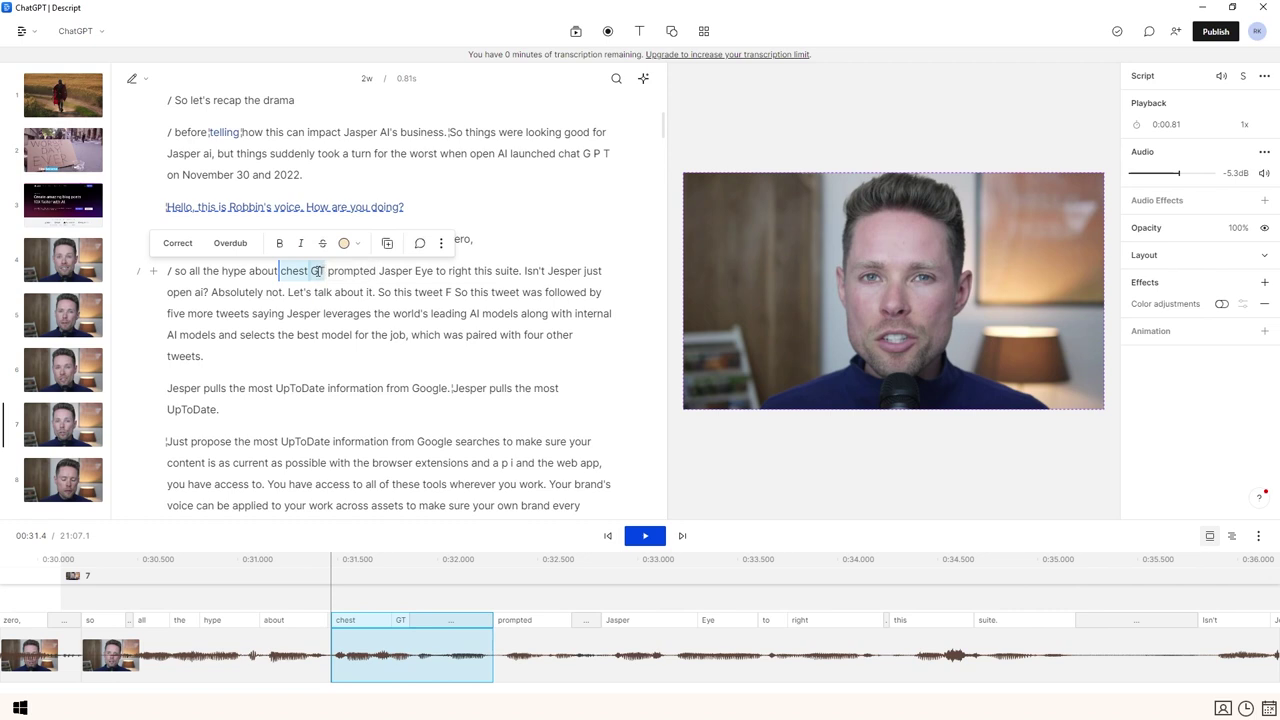
click(178, 244)
text(ChatGPT)
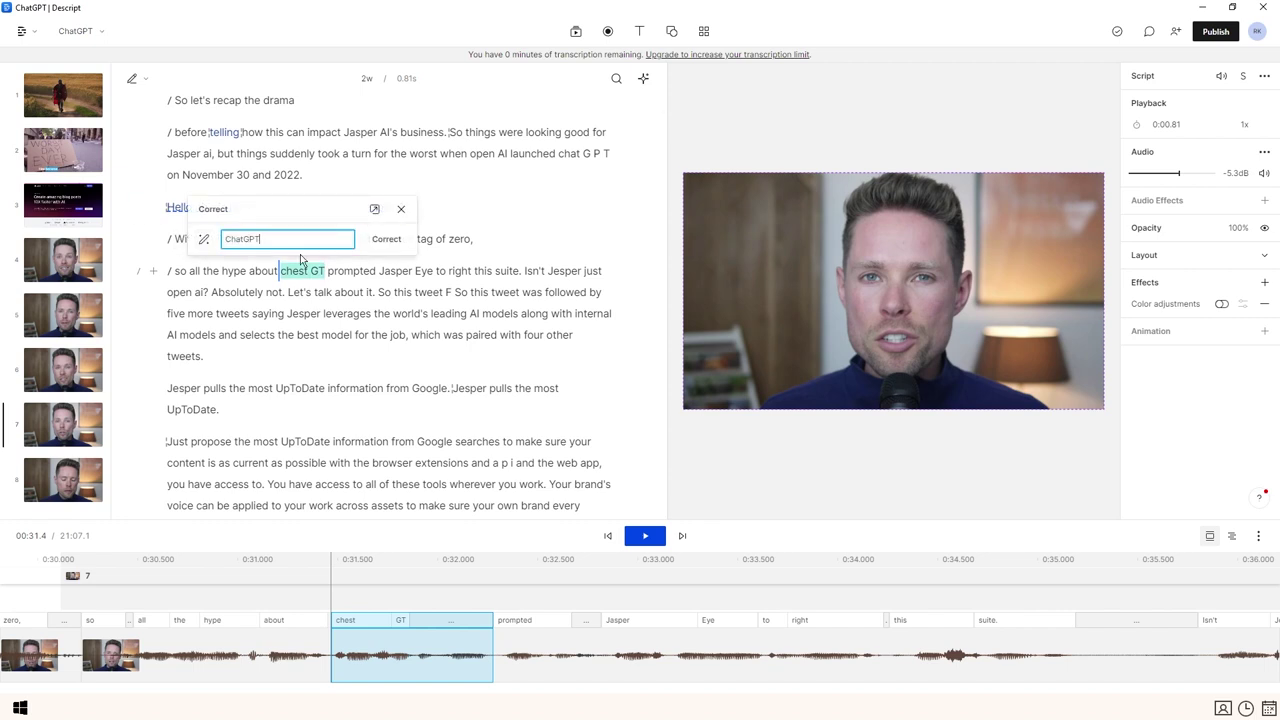
click(387, 240)
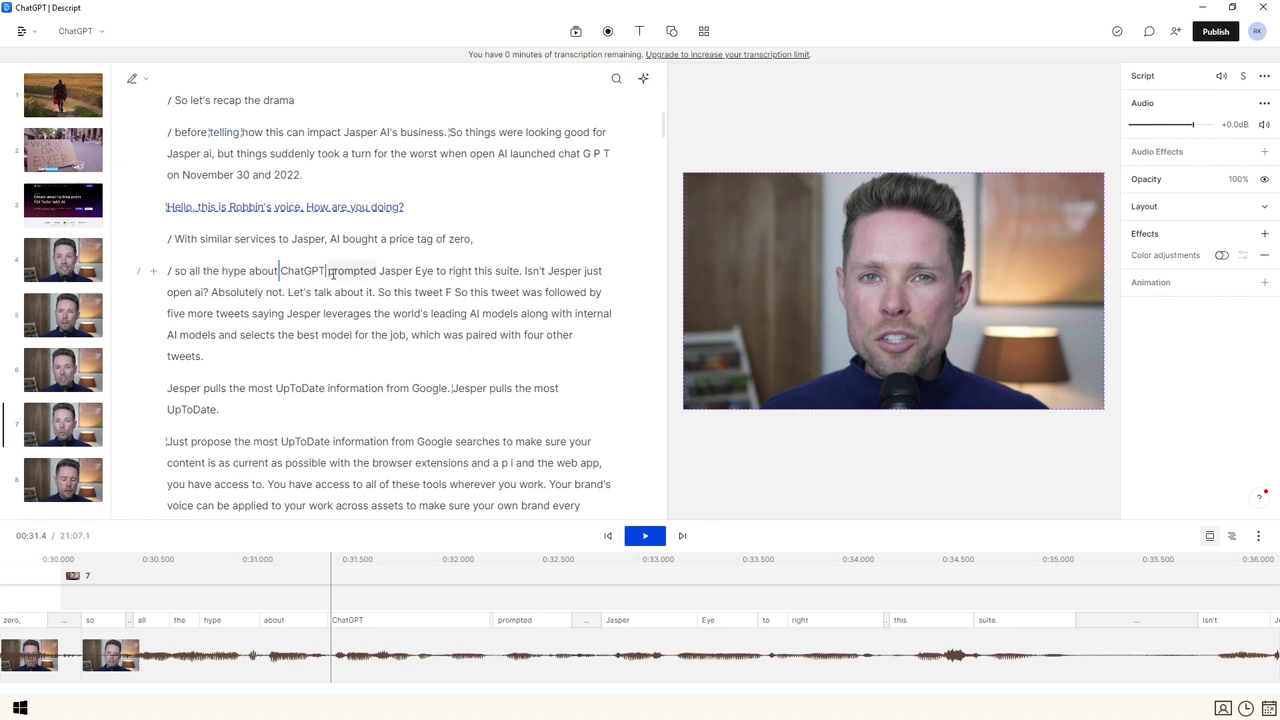
Correct the whole sentence starting "so all the hype" at once, replacing "Jasper Eye" with "JasperAI" and "suite" with "tweet".
drag(380, 271, 434, 270)
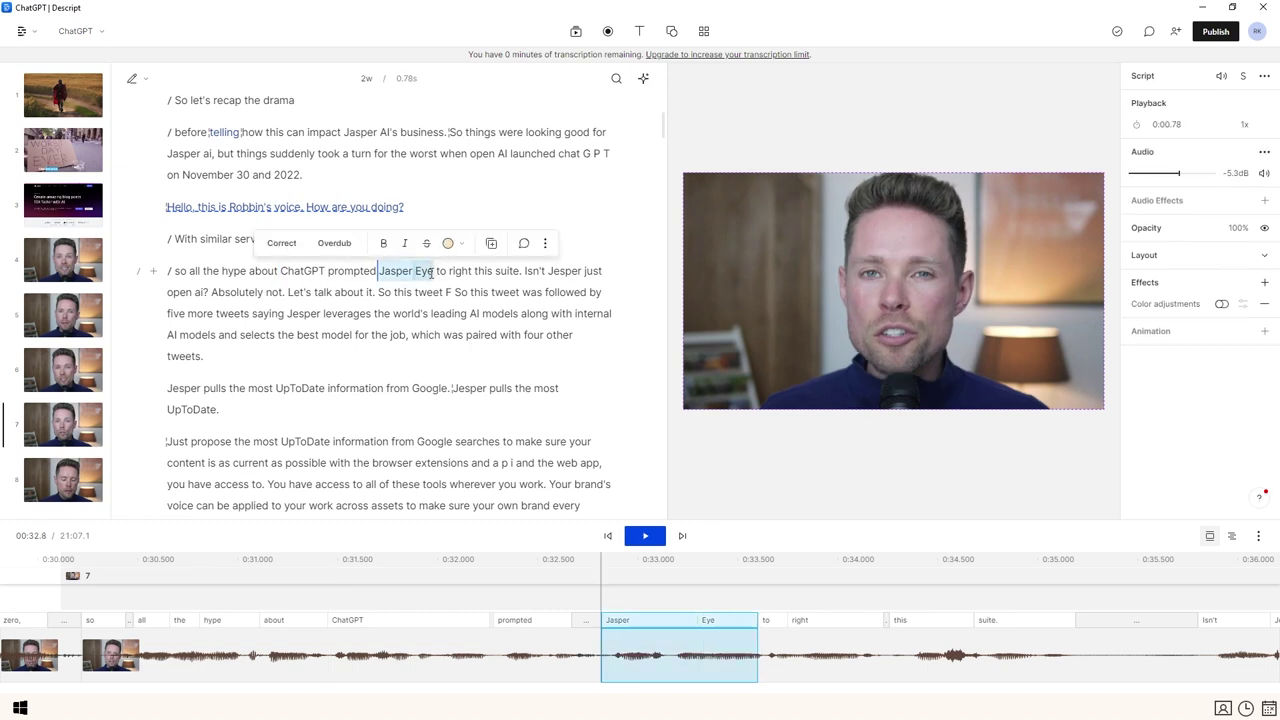
click(380, 271)
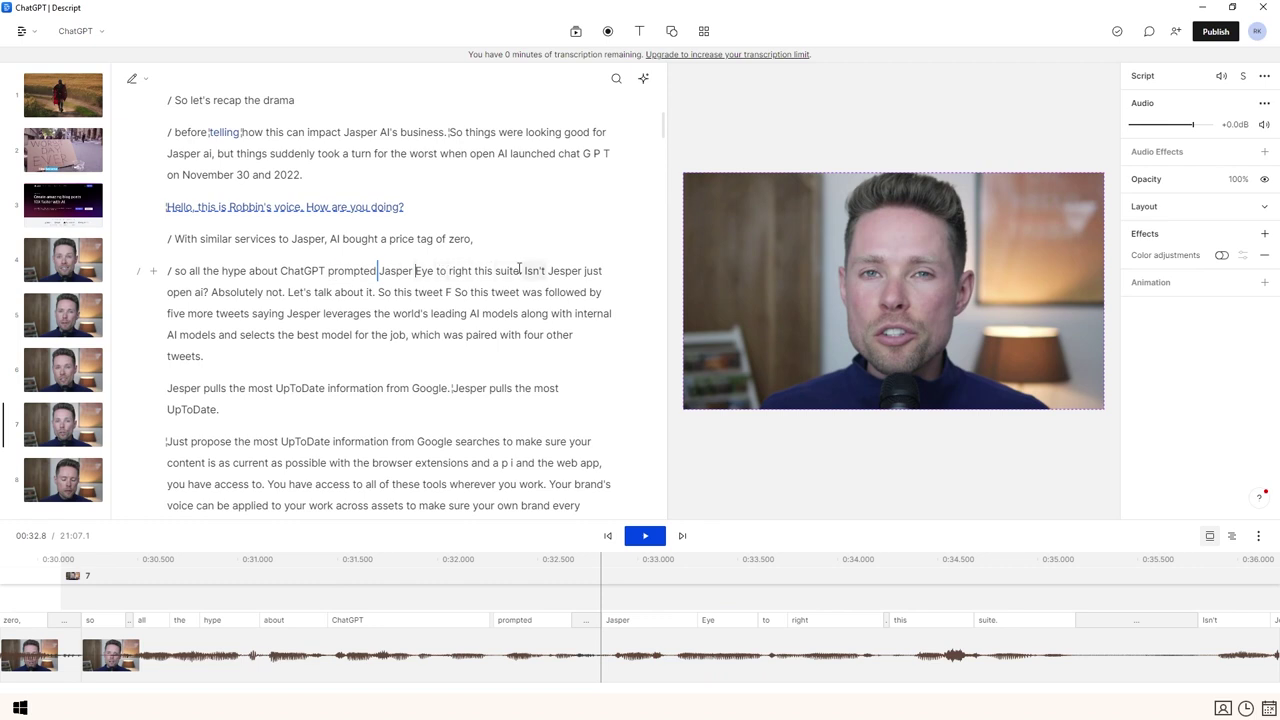
drag(519, 268, 174, 271)
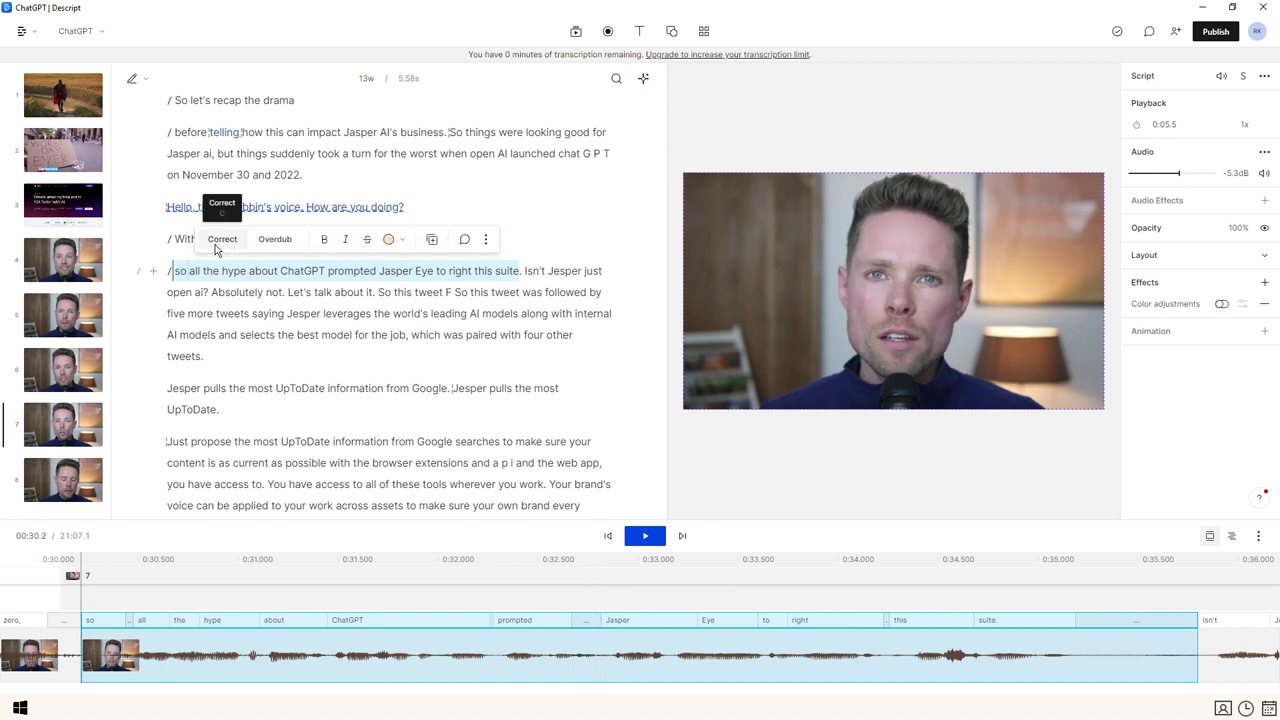
click(222, 240)
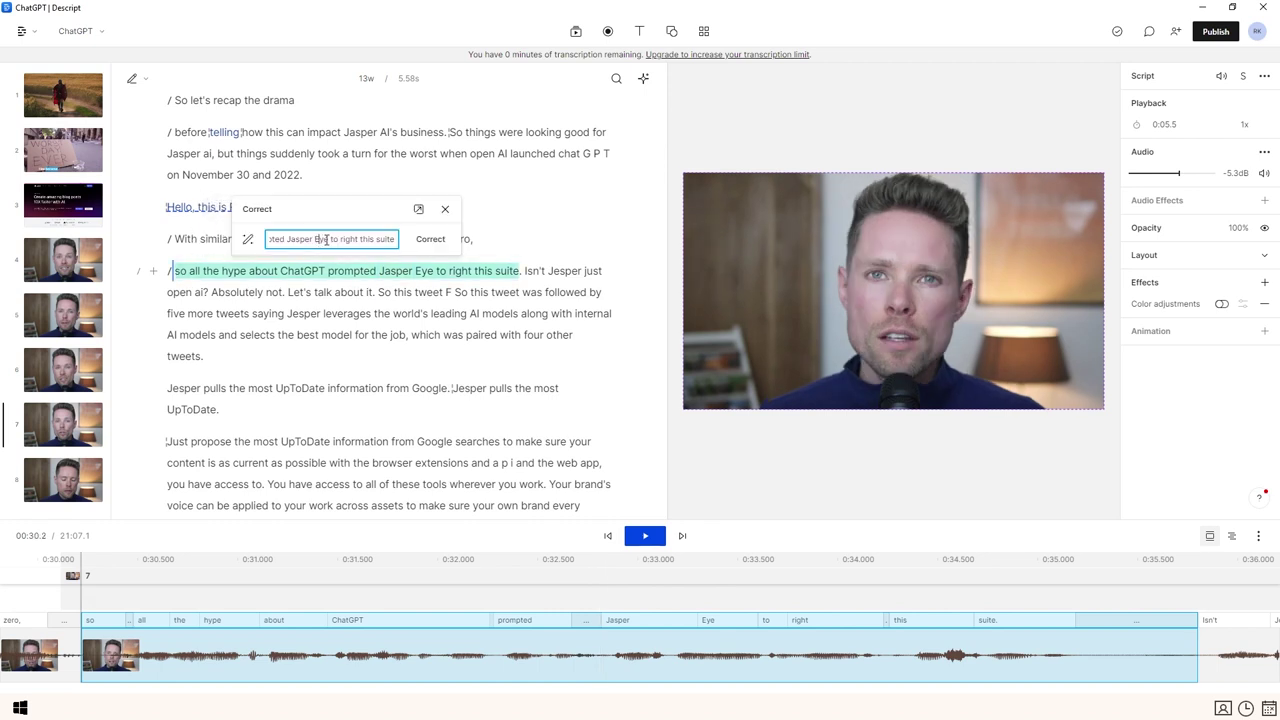
drag(309, 240, 328, 240)
text(AI)
click(382, 240)
double_click(382, 240)
text(tweet)
click(430, 239)
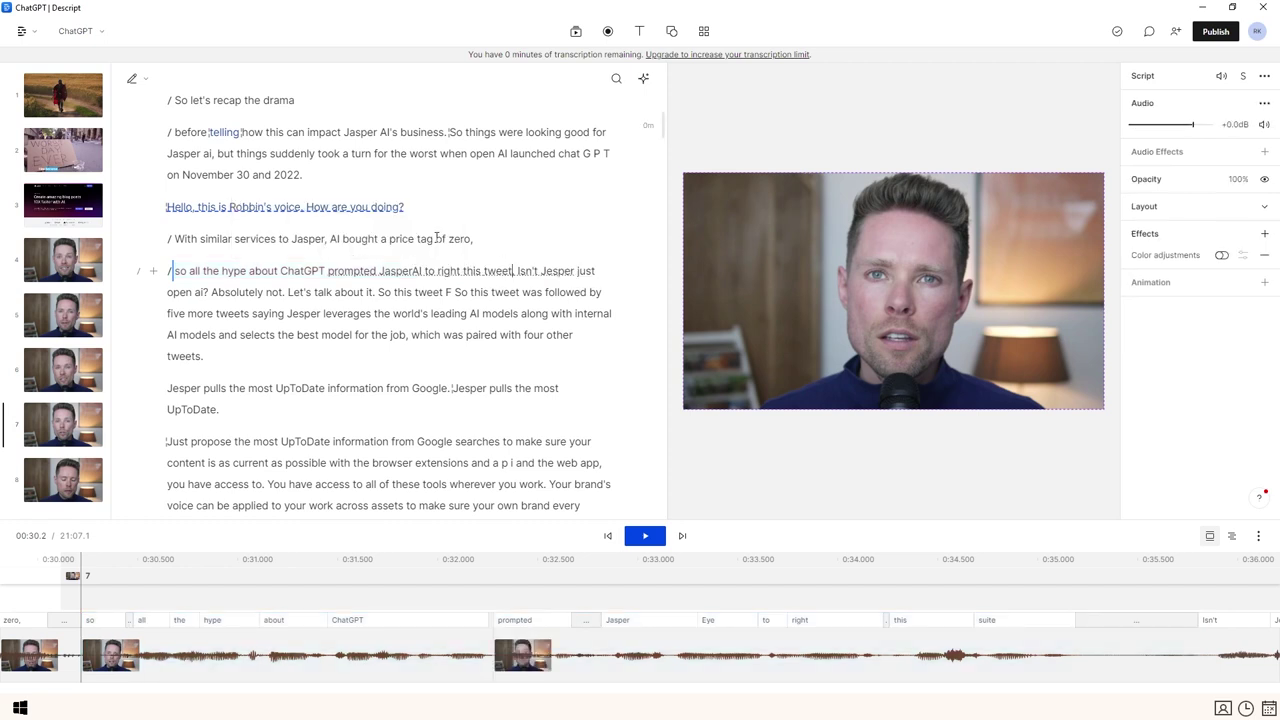
Search the transcript for "chat g p t" and enter "ChatGPT" as the transcript correction.
scroll(436, 238, up, 2)
click(562, 287)
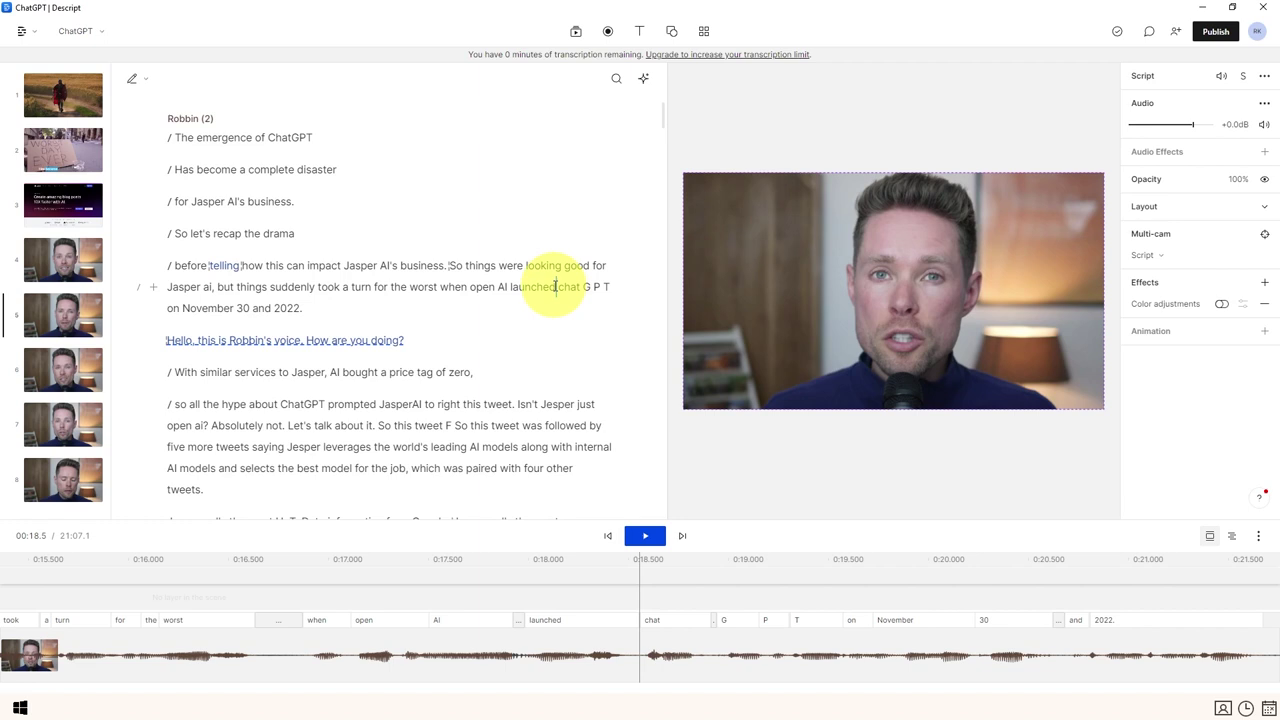
key(ctrl+f)
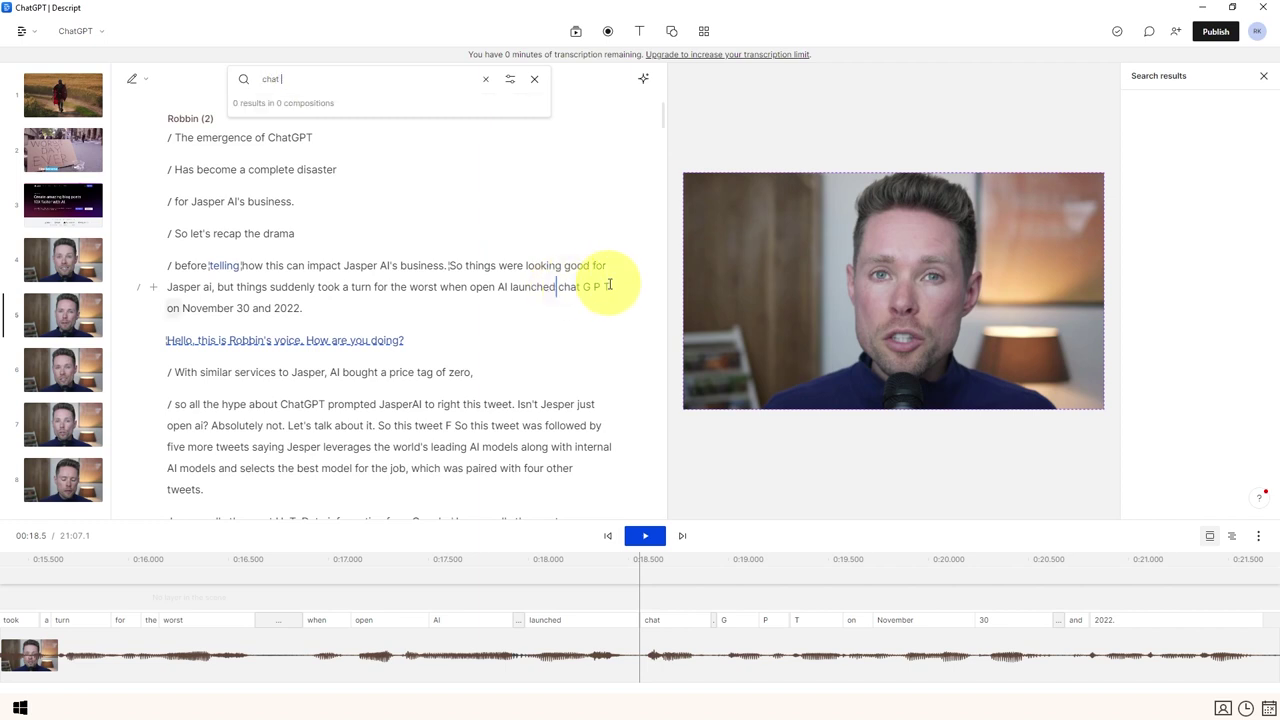
key(BackSpace)
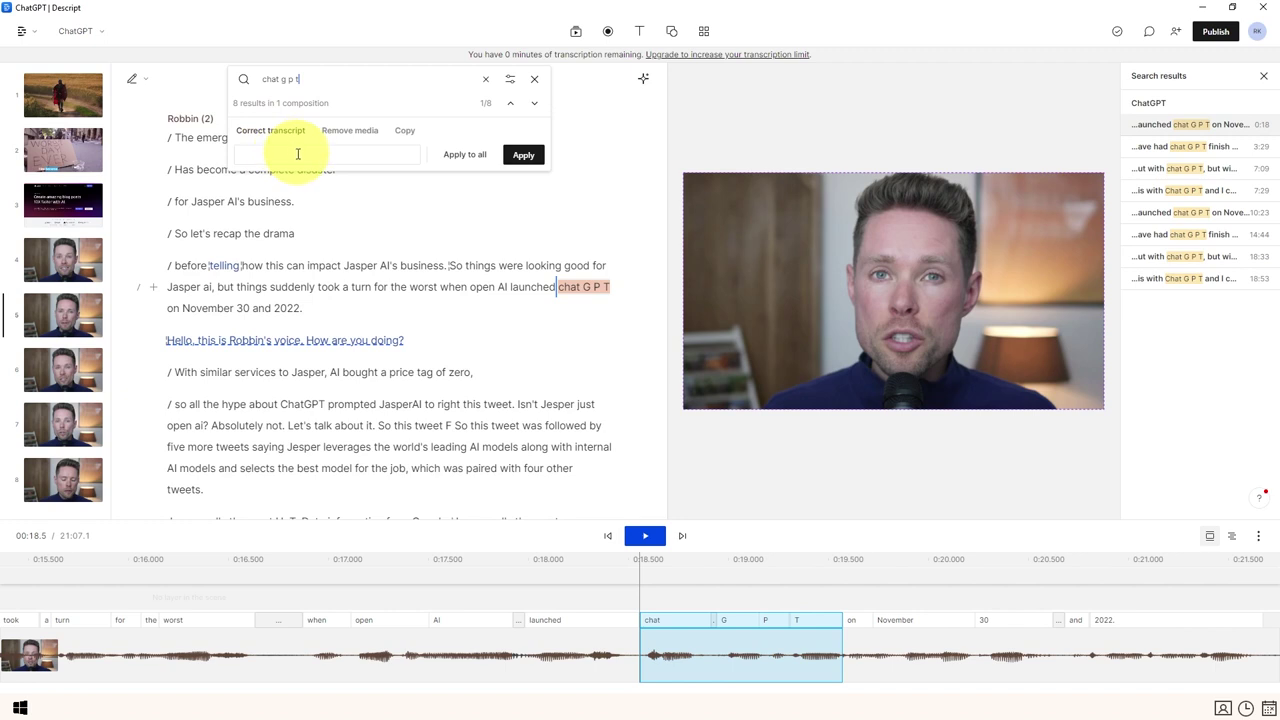
click(300, 154)
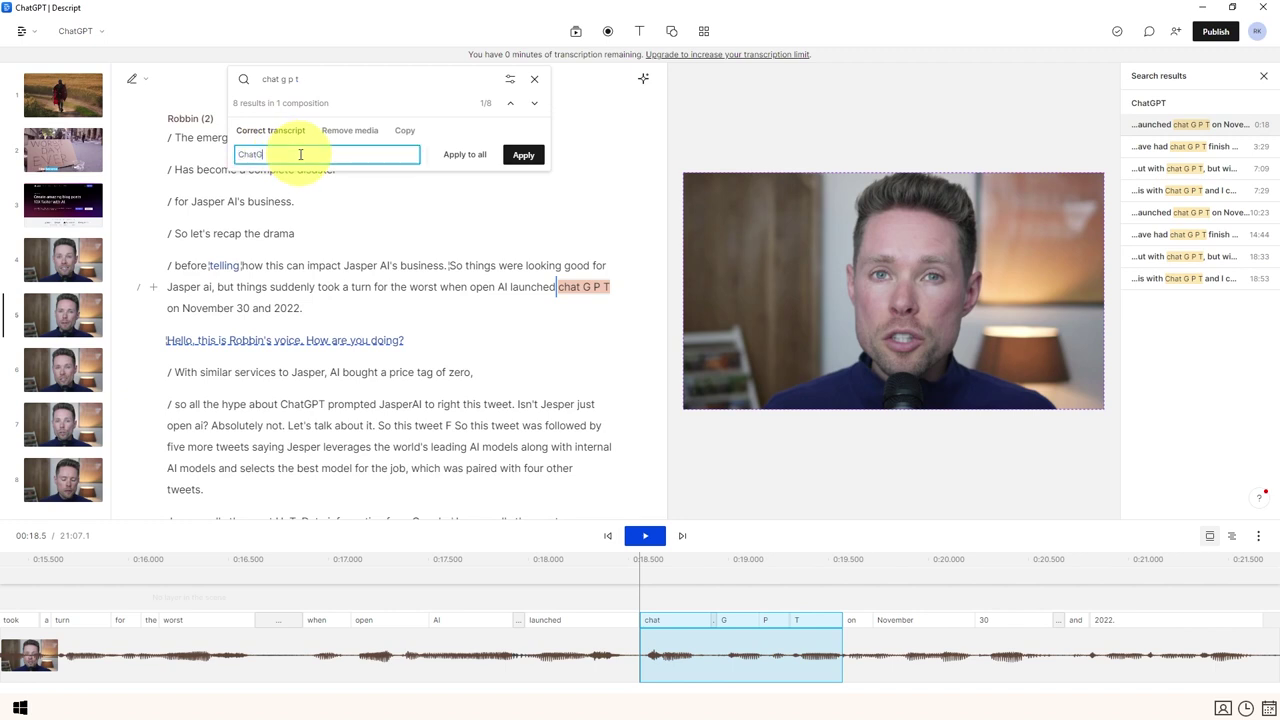
click(465, 158)
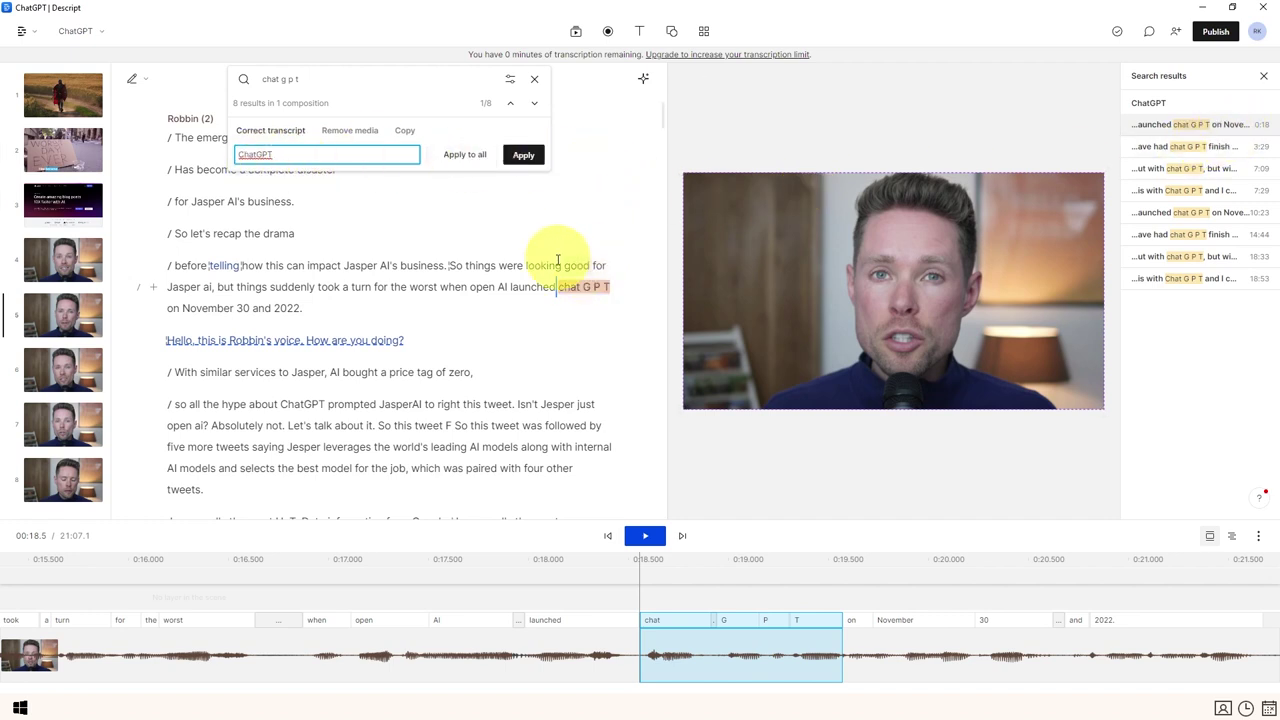
Apply the "ChatGPT" correction to the first matches one by one and to all remaining matches at once, and close the search.
click(523, 156)
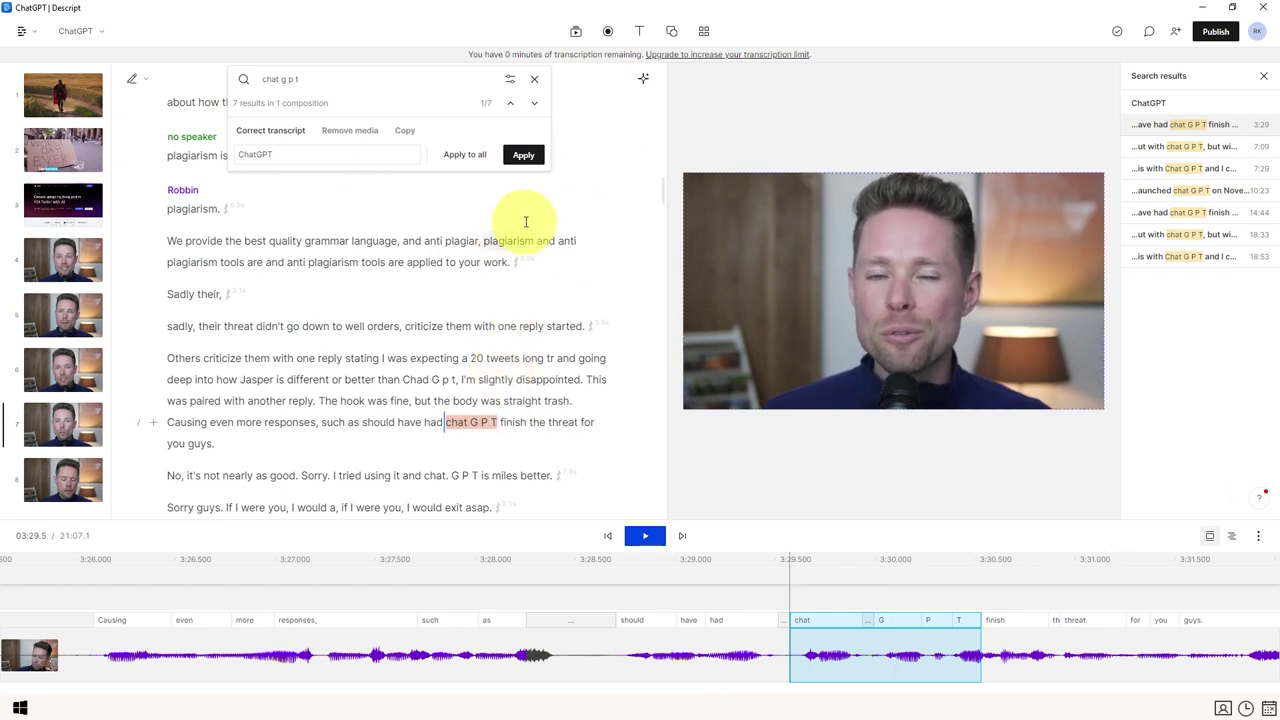
click(525, 161)
click(526, 165)
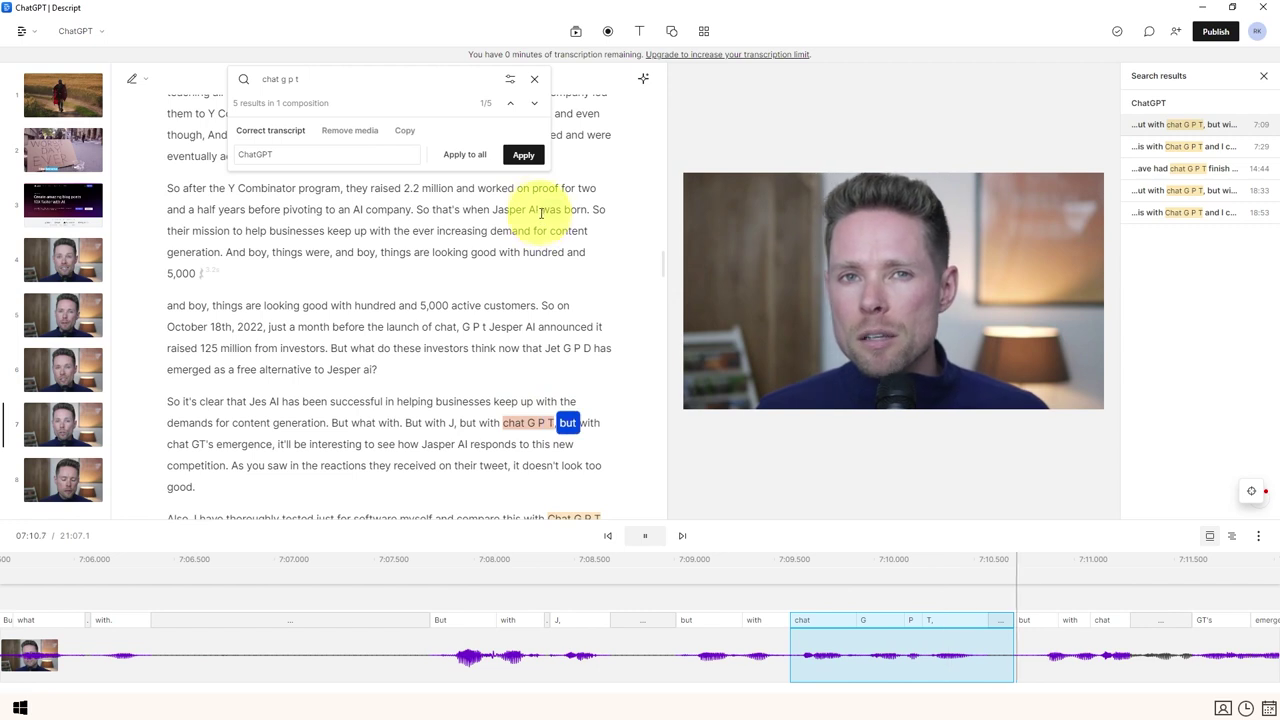
click(524, 155)
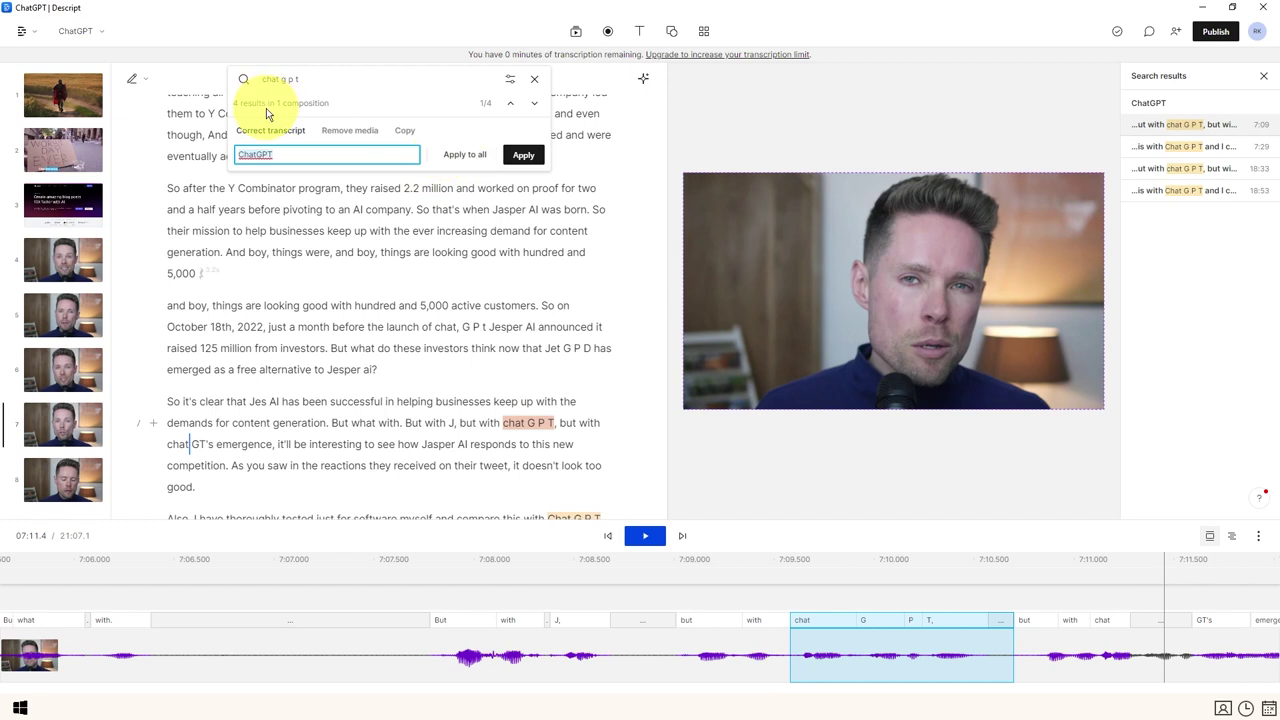
click(524, 157)
key(space)
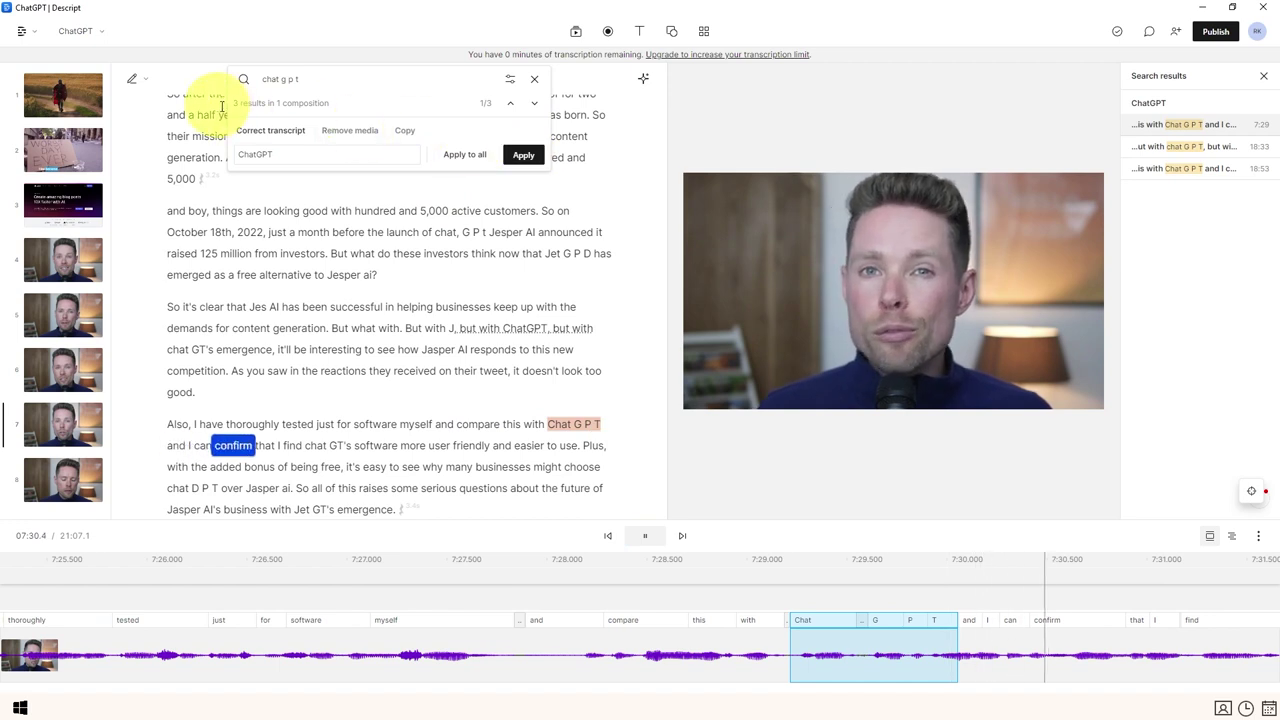
click(468, 157)
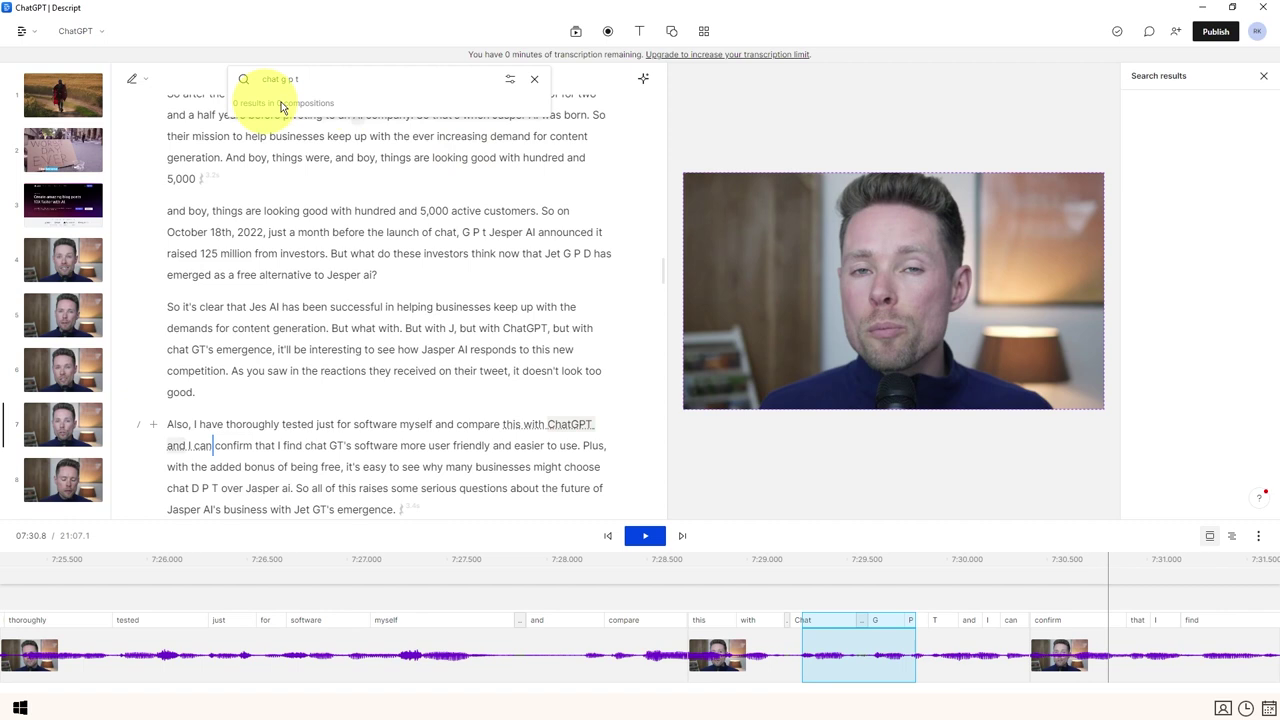
click(534, 82)
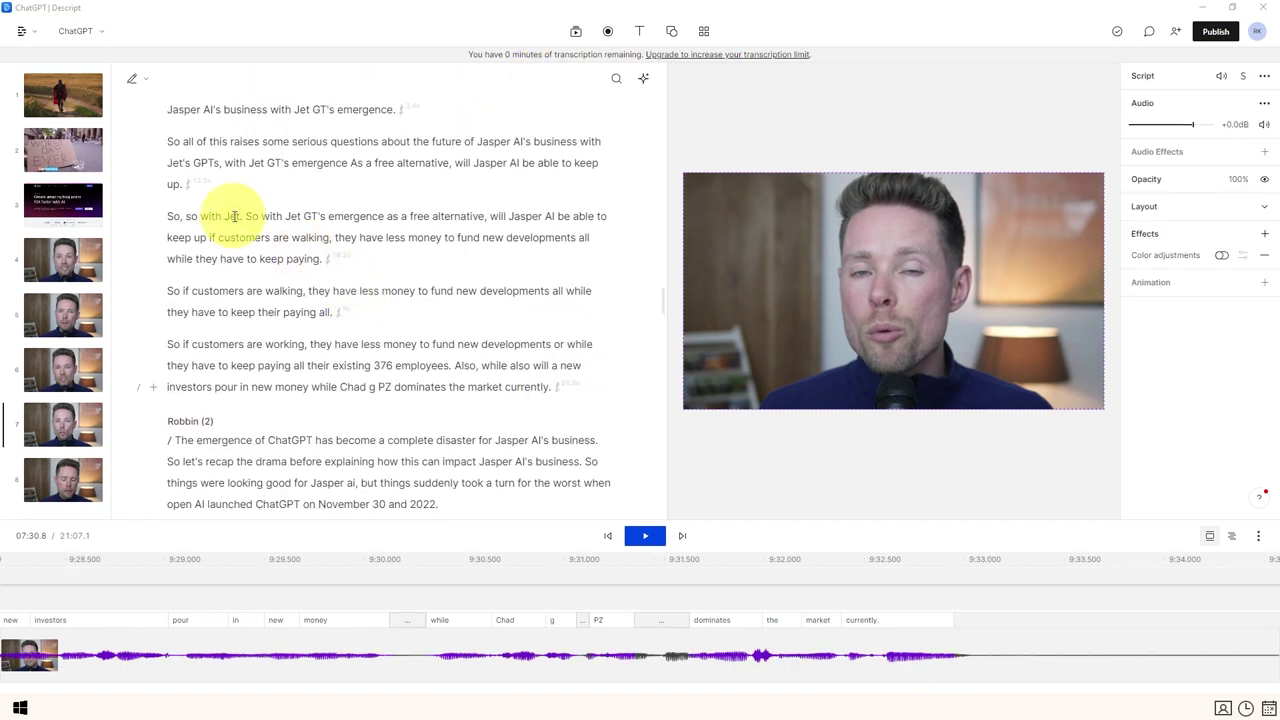
Correct "Jet GT's" to "ChatGPT's" in the paragraph beginning "So, so with Jet".
click(146, 80)
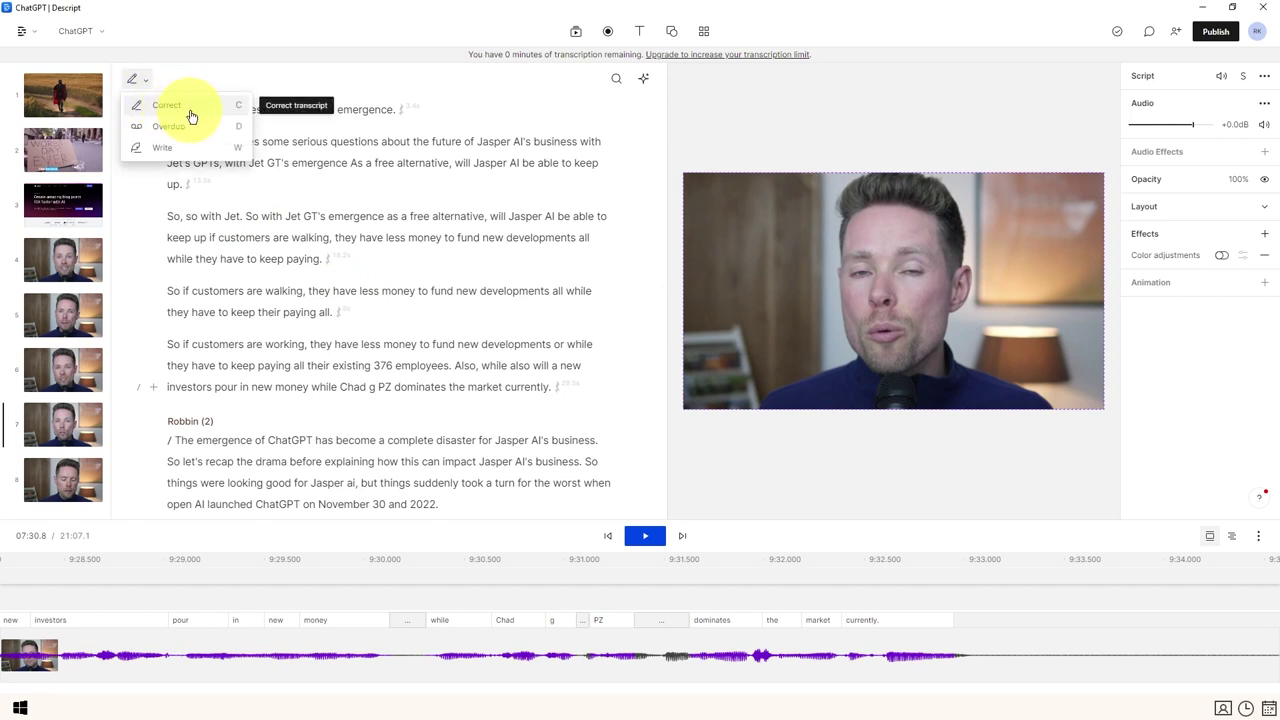
click(226, 105)
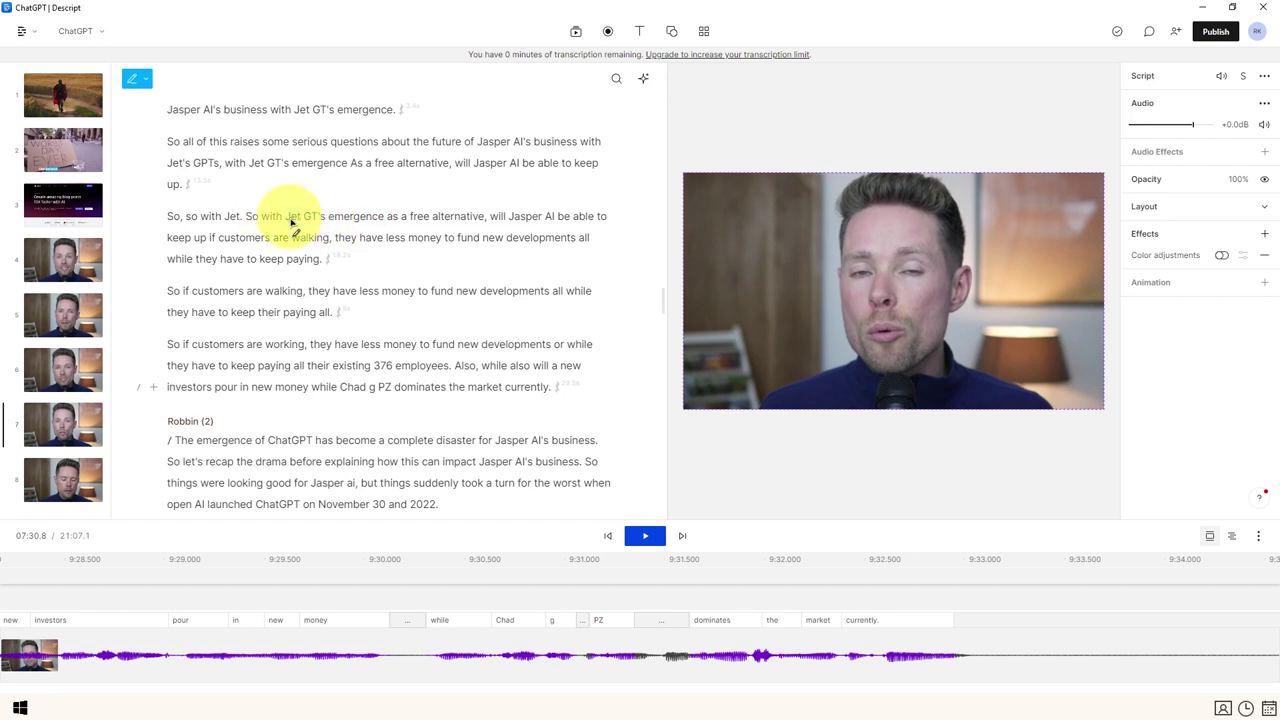
drag(295, 220, 328, 225)
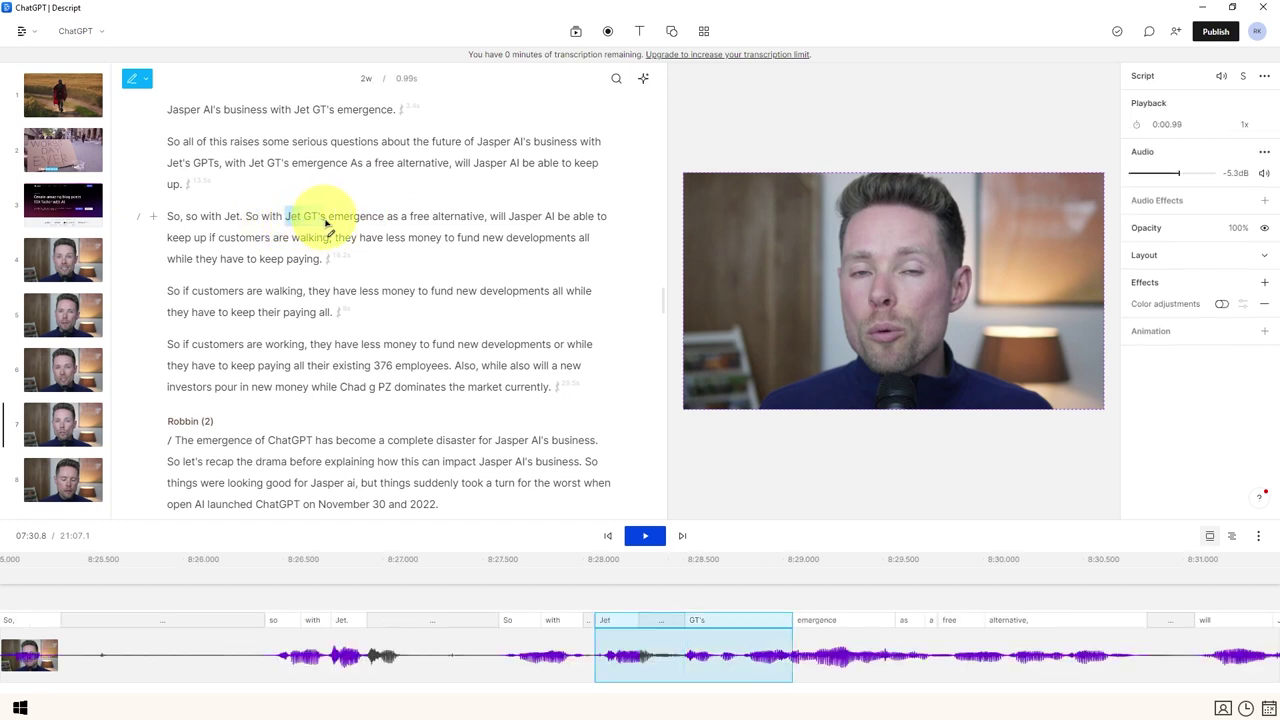
key(c)
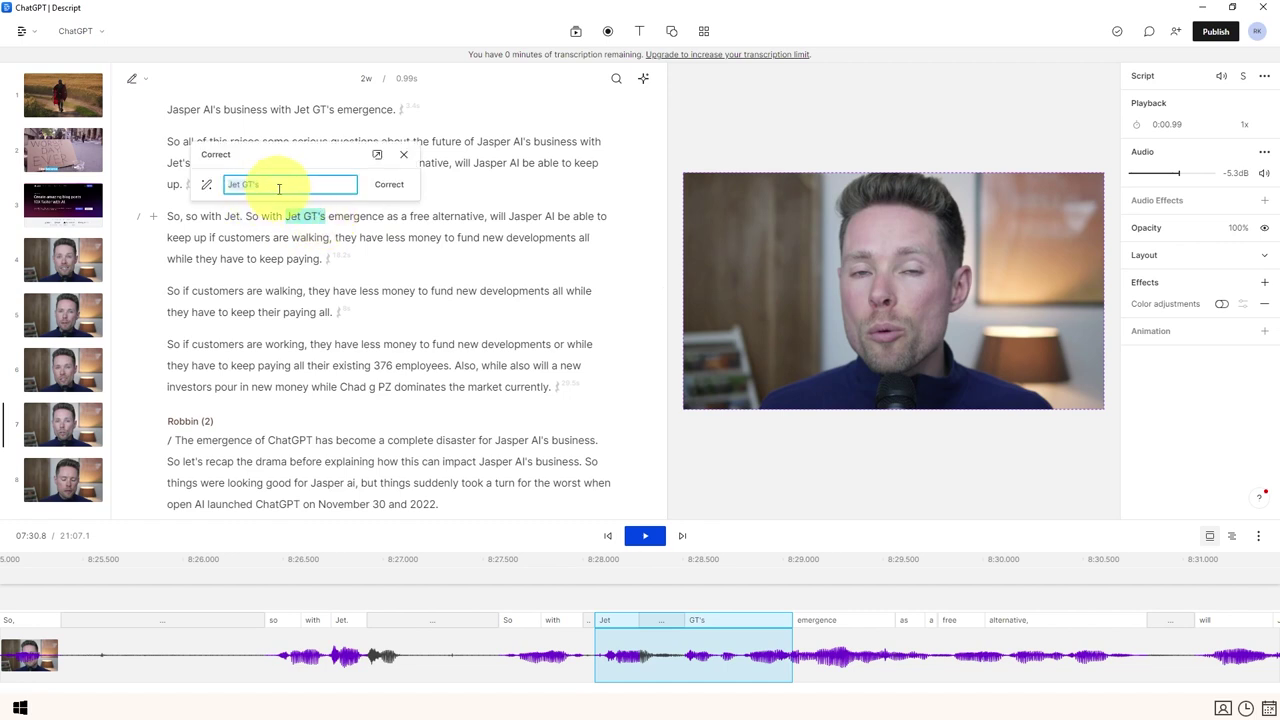
text(ChatGPT's)
click(388, 186)
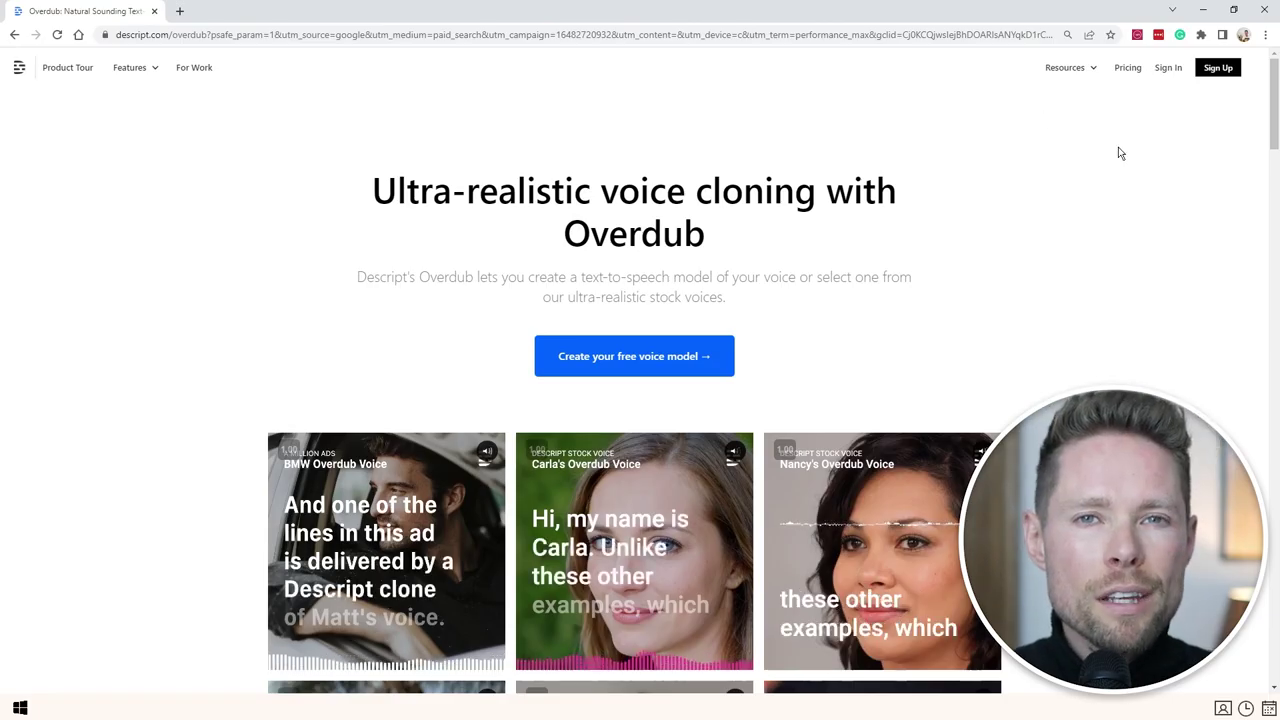
In the browser, read through Descript's Overdub voice cloning page and highlight the recorded speech requirement in the custom Overdub voice article.
scroll(1117, 155, down, 1)
scroll(1117, 155, down, 8)
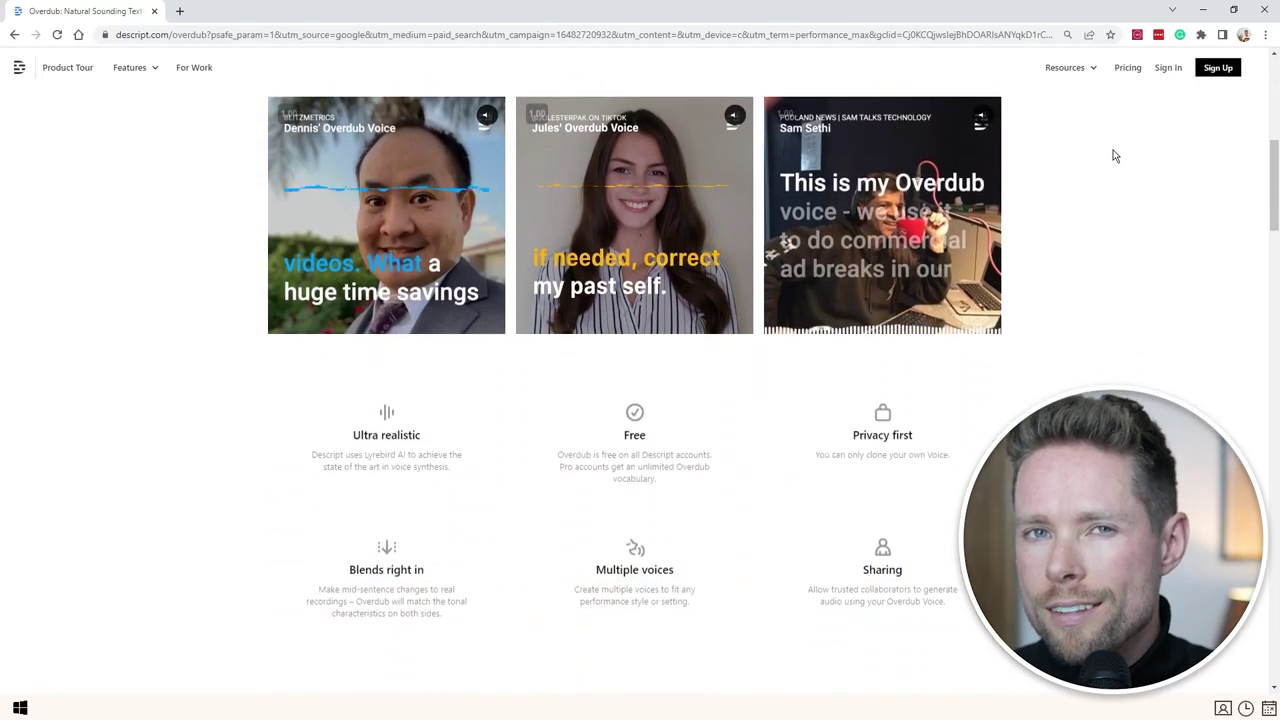
scroll(1117, 155, down, 4)
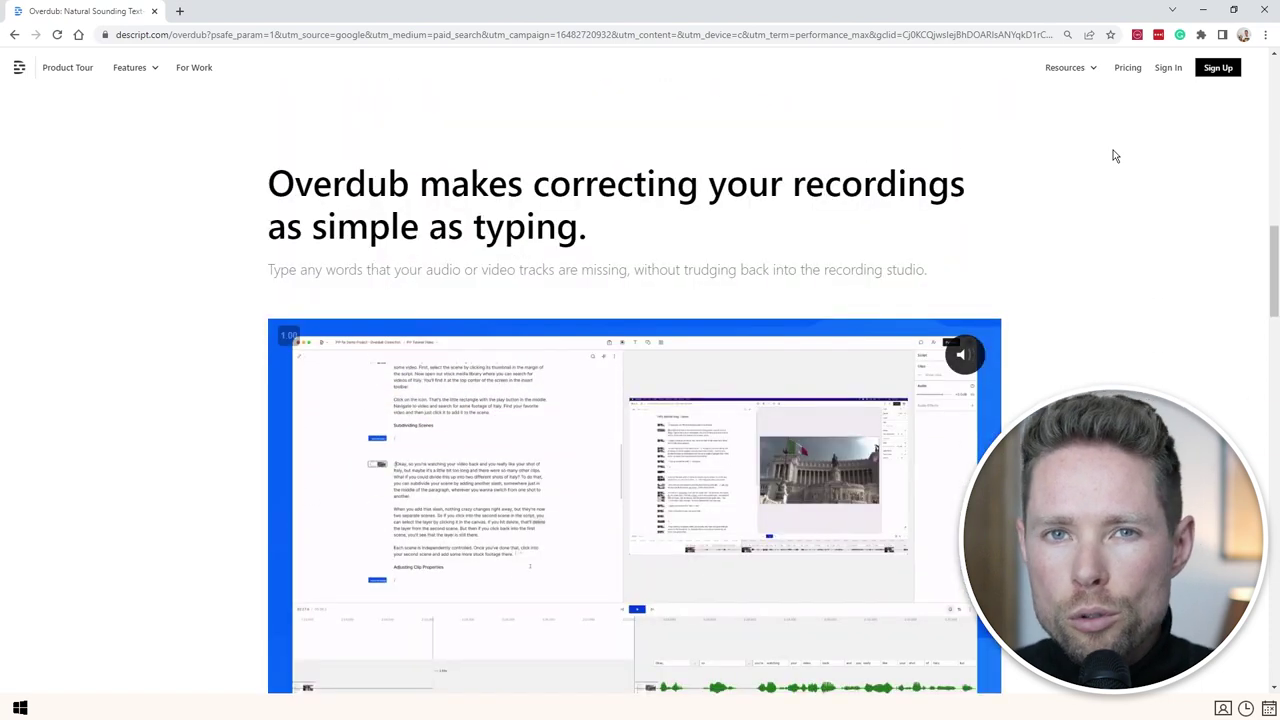
scroll(1115, 156, down, 1)
scroll(1113, 157, down, 5)
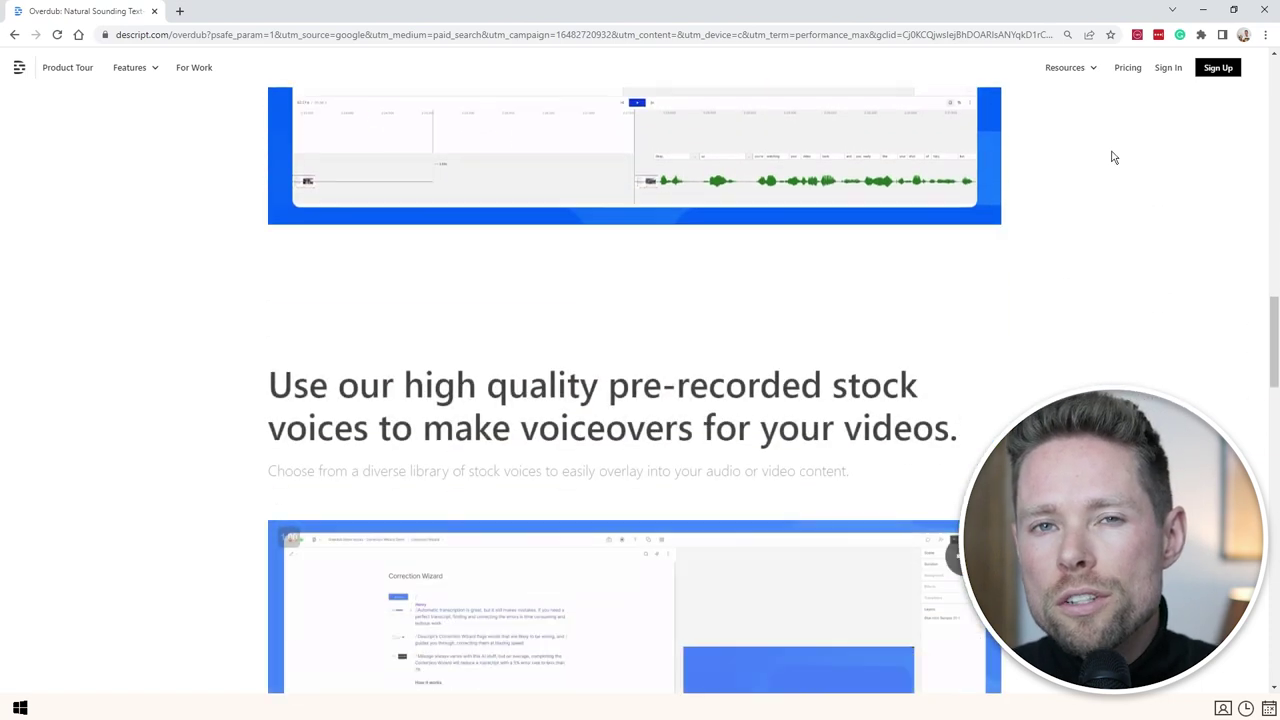
scroll(1114, 157, down, 1)
scroll(1113, 157, down, 1)
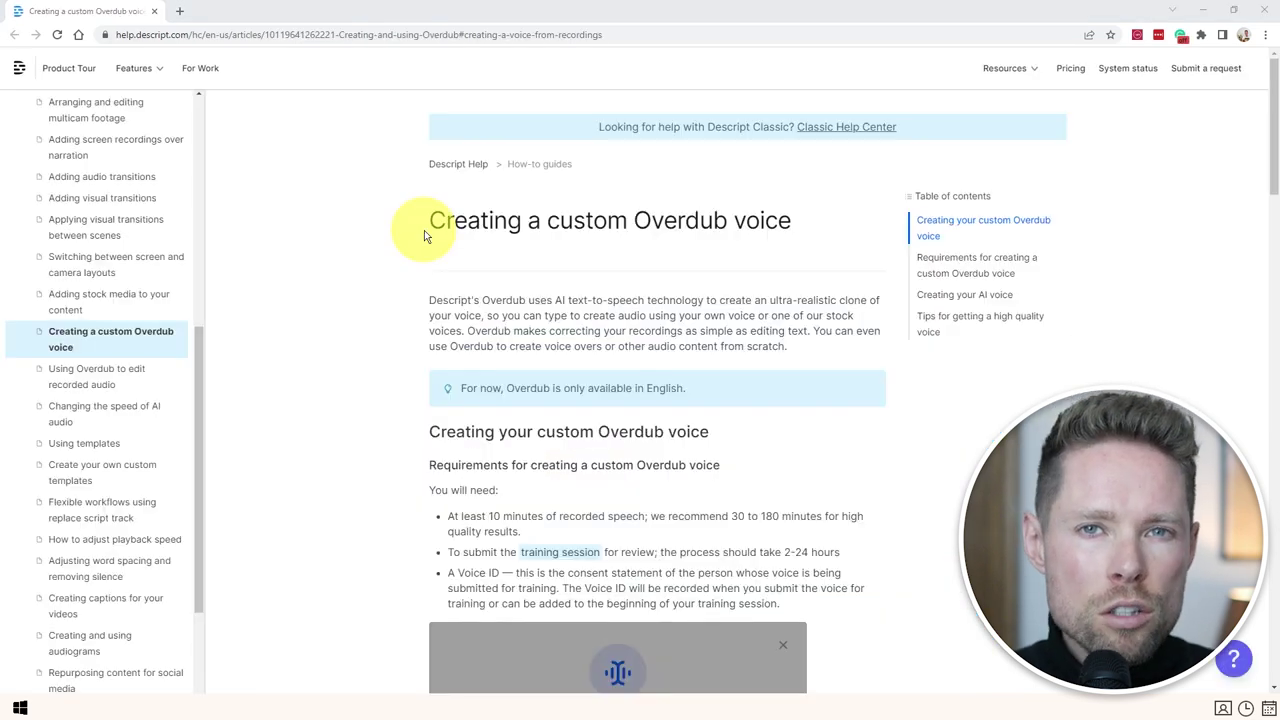
drag(447, 516, 645, 518)
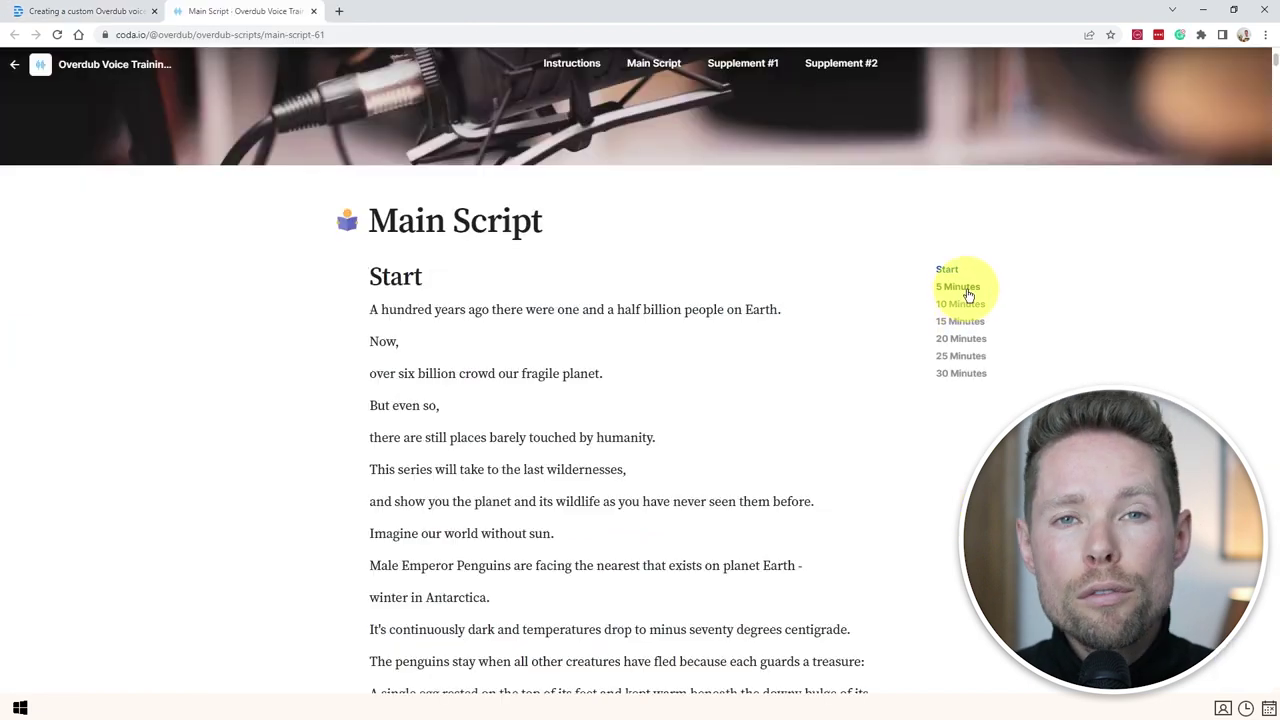
Look through the Overdub Main Script, jumping to the 20, 25 and 30 Minutes sections and reading back up from the end.
scroll(754, 408, down, 5)
scroll(761, 422, up, 5)
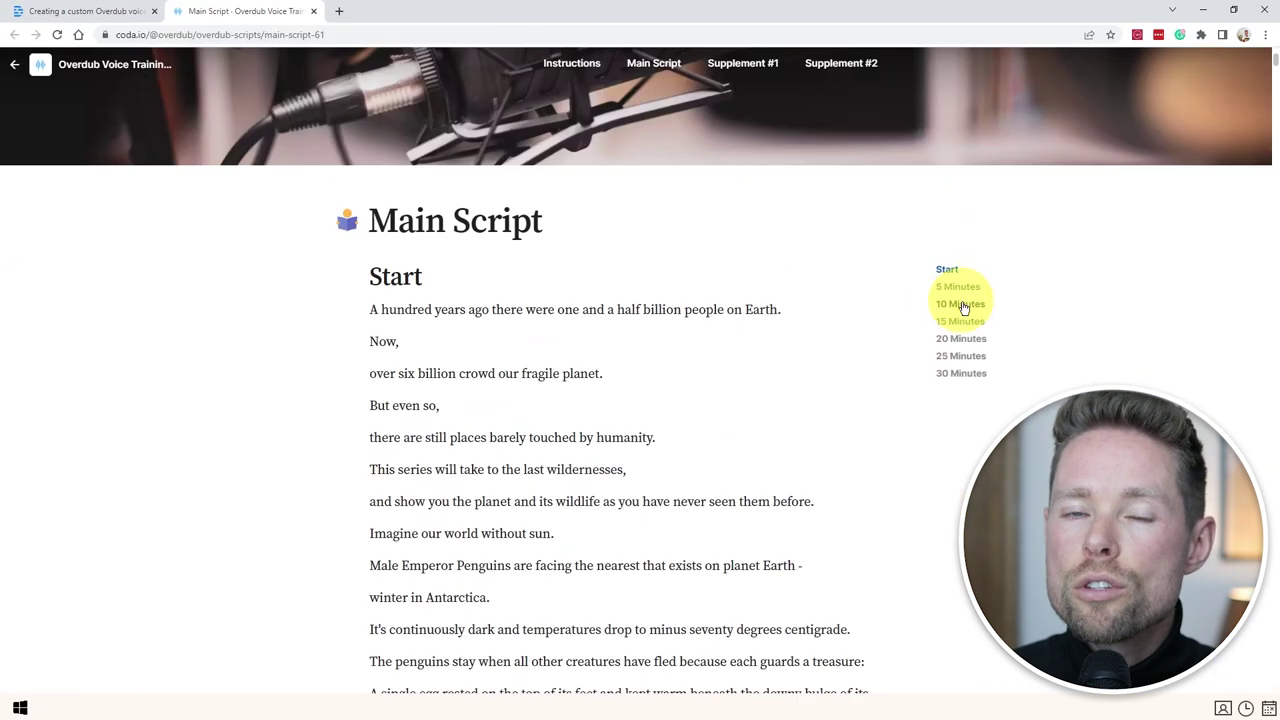
click(960, 339)
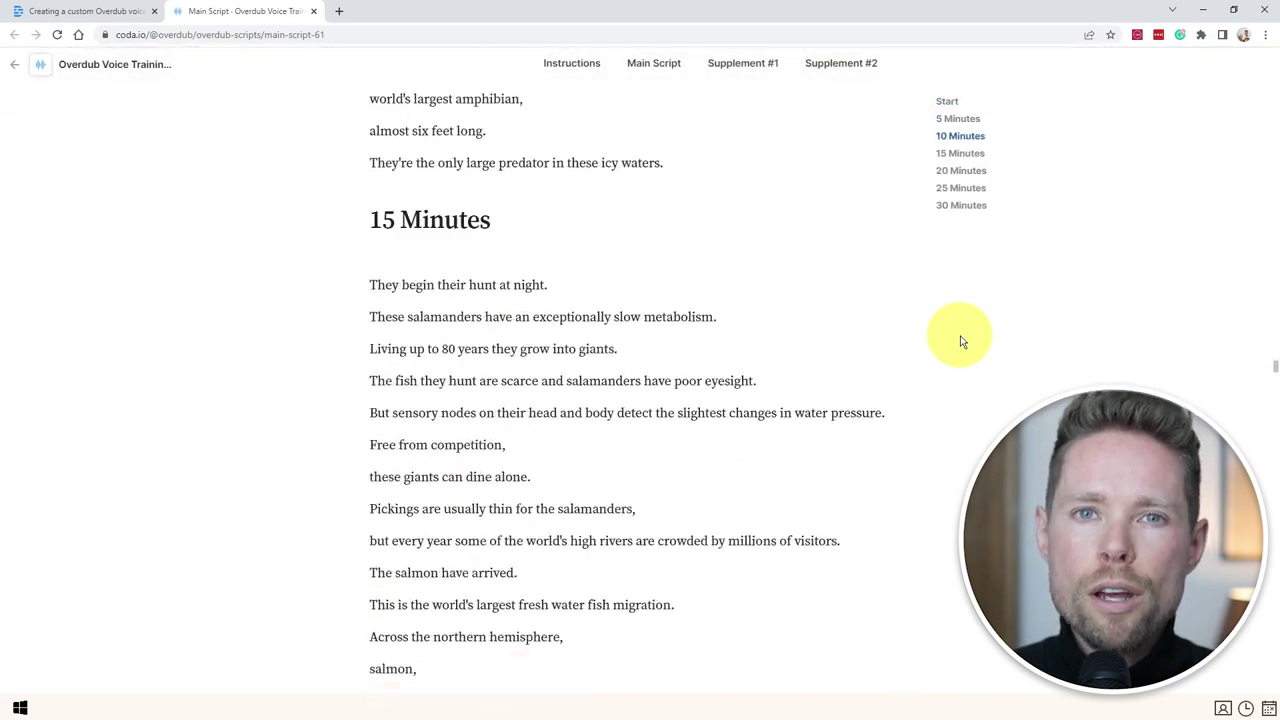
click(963, 190)
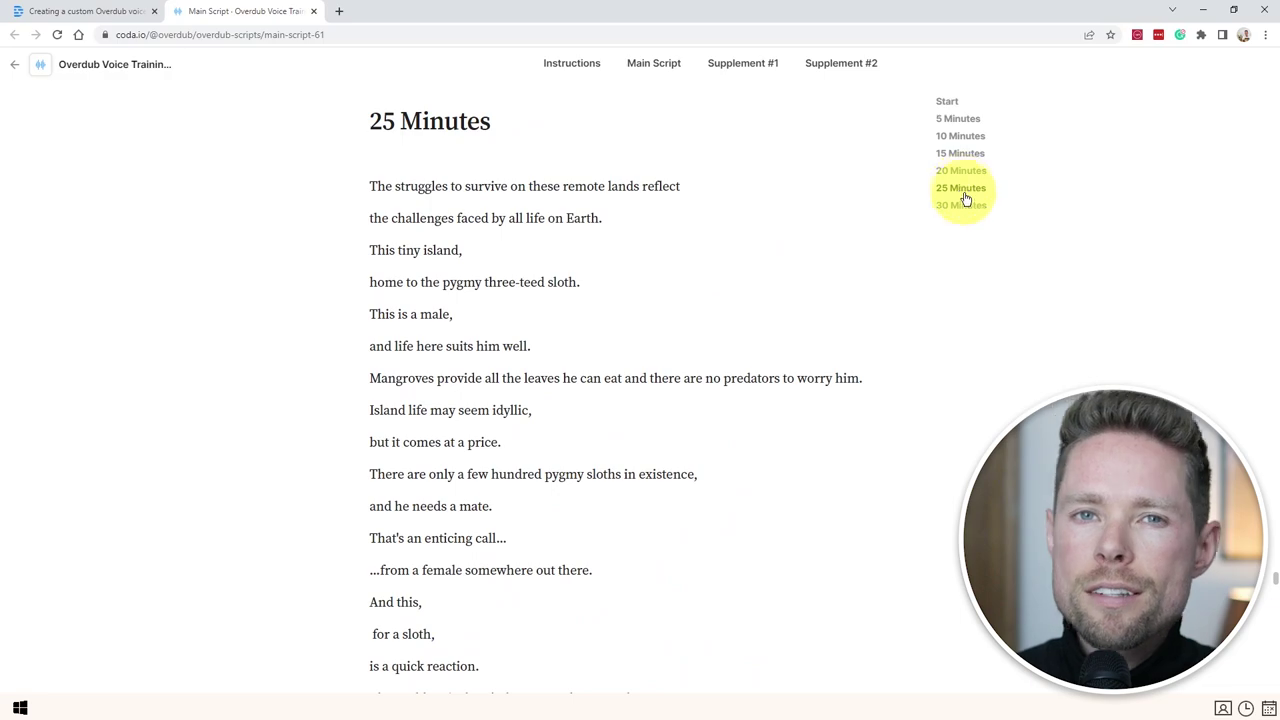
click(963, 206)
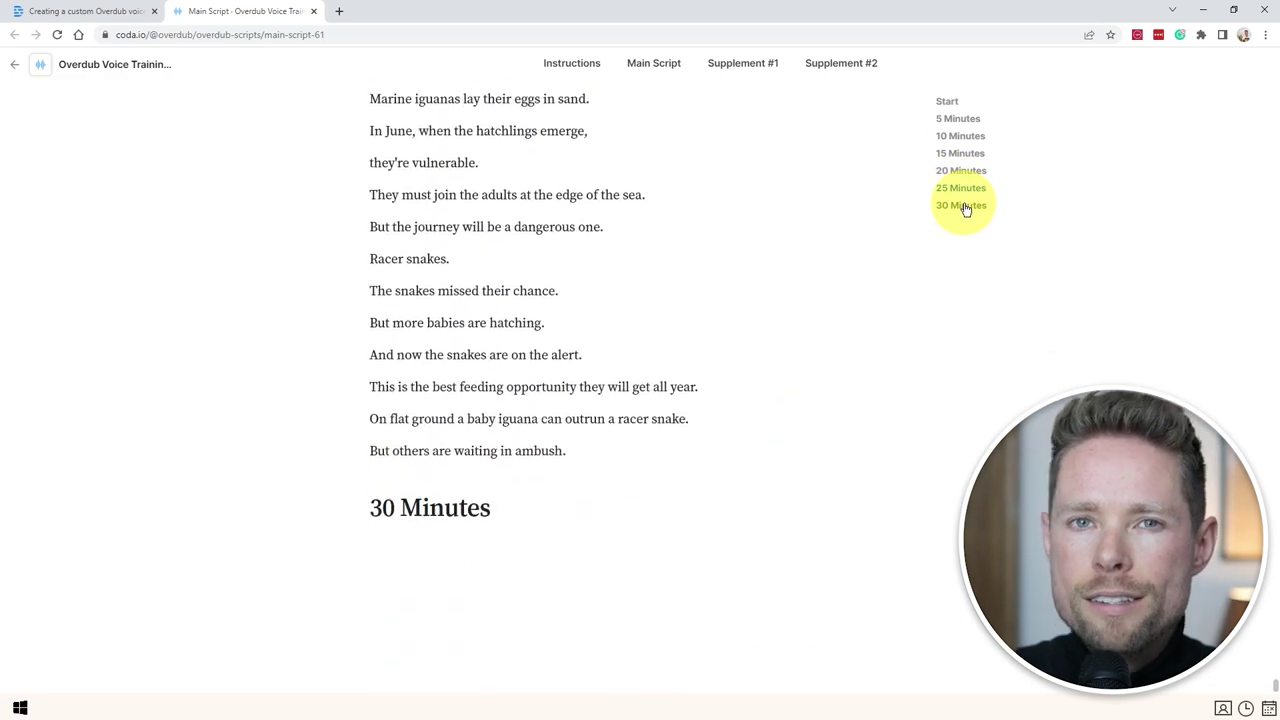
scroll(756, 425, up, 7)
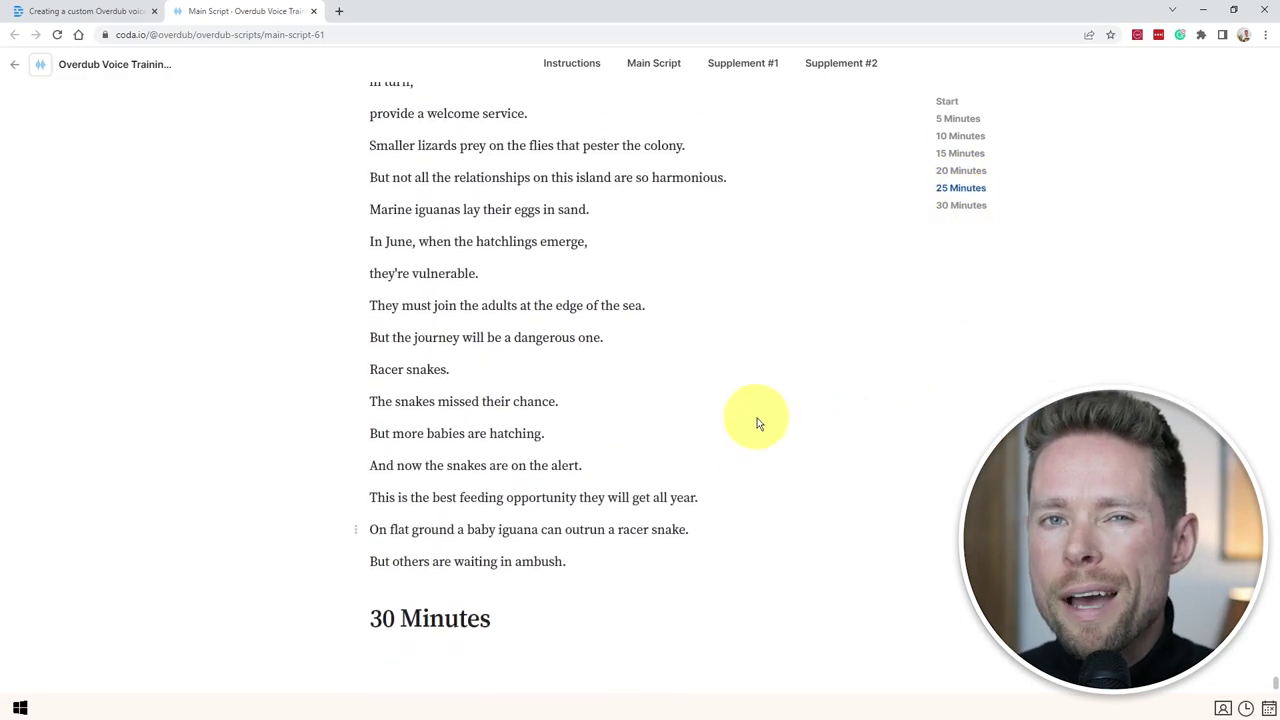
scroll(756, 422, up, 11)
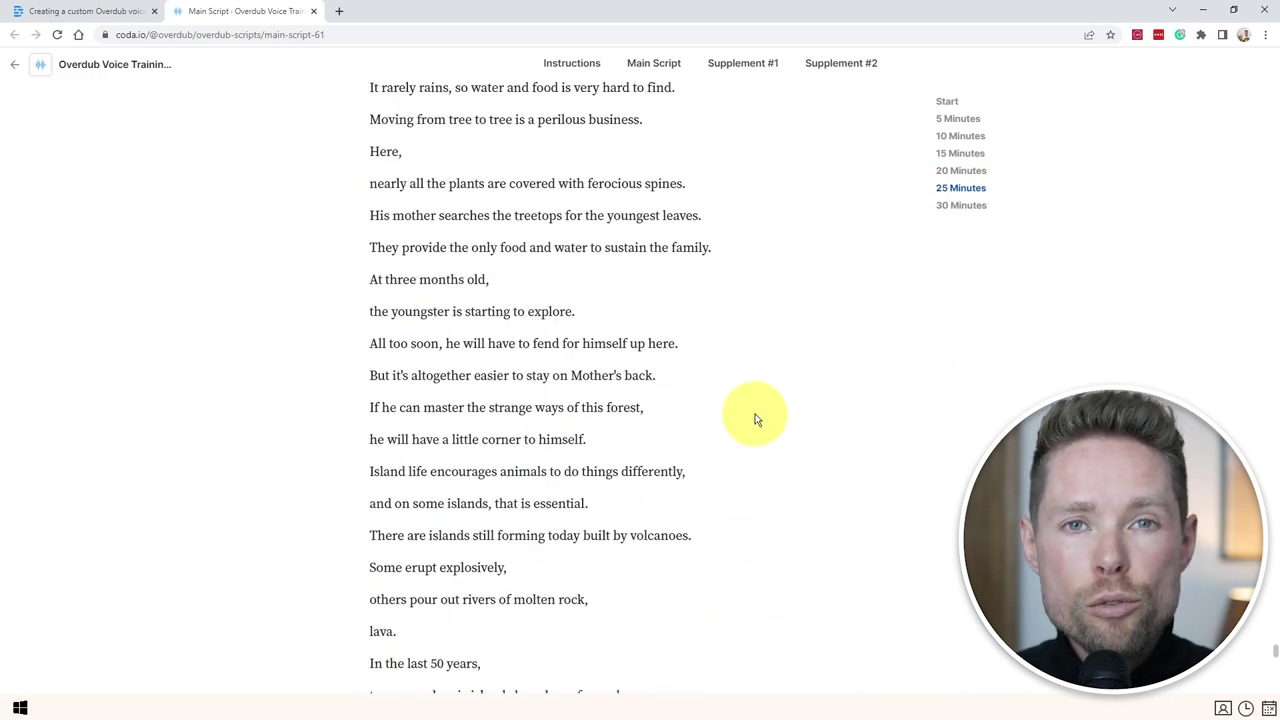
Return to the custom Overdub voice article and review its requirements, the Voice ID consent statement and the AI voice creation steps.
click(128, 12)
scroll(595, 220, down, 1)
scroll(604, 236, up, 1)
drag(429, 220, 800, 223)
click(835, 265)
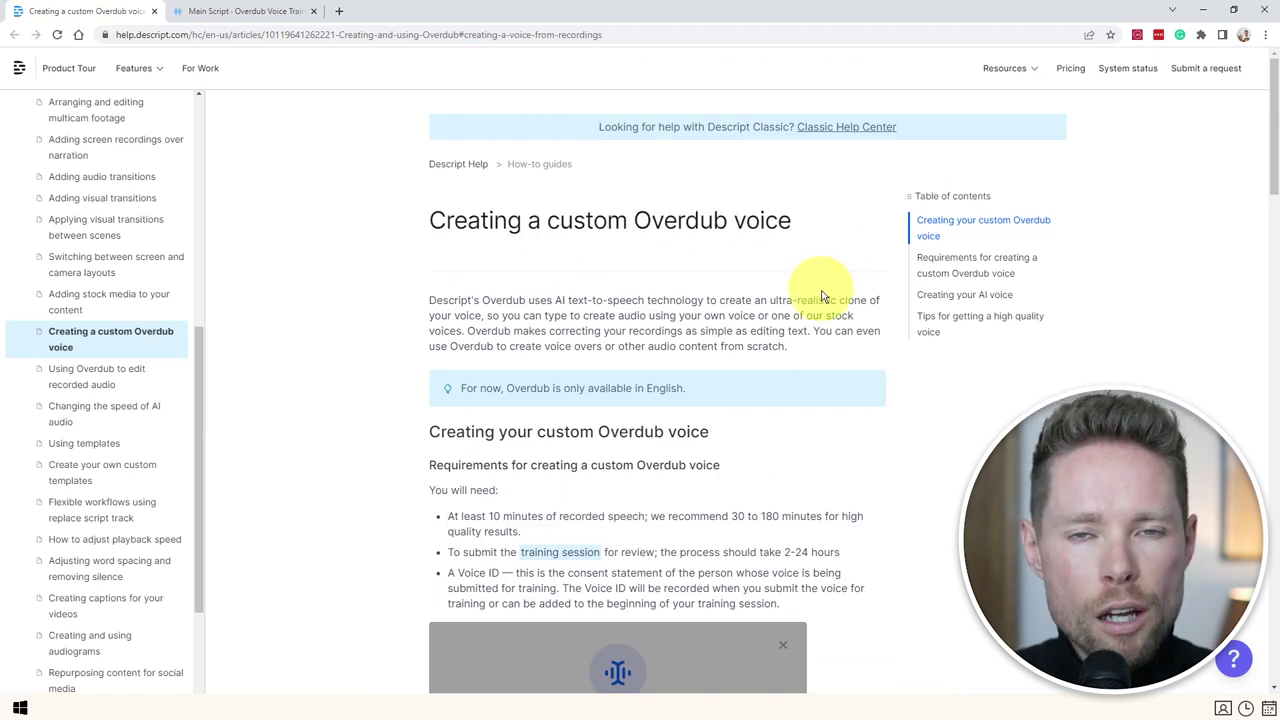
scroll(886, 350, down, 3)
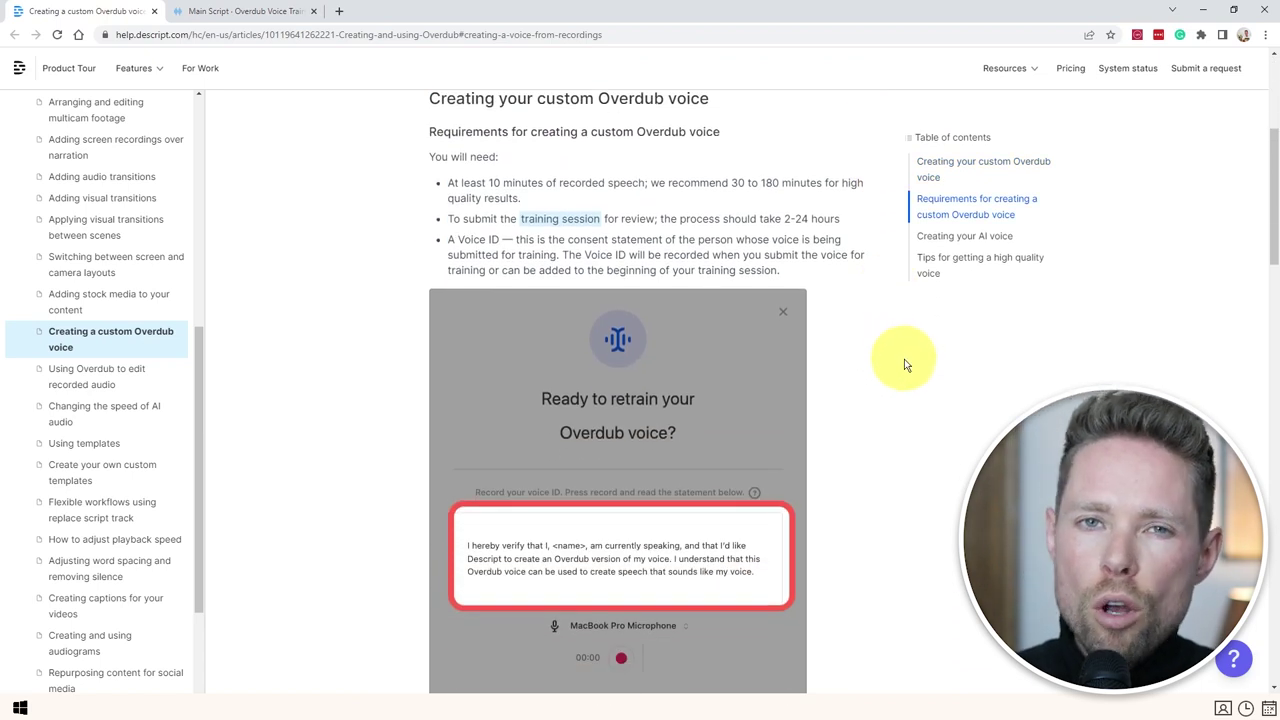
scroll(912, 385, down, 1)
scroll(914, 403, down, 1)
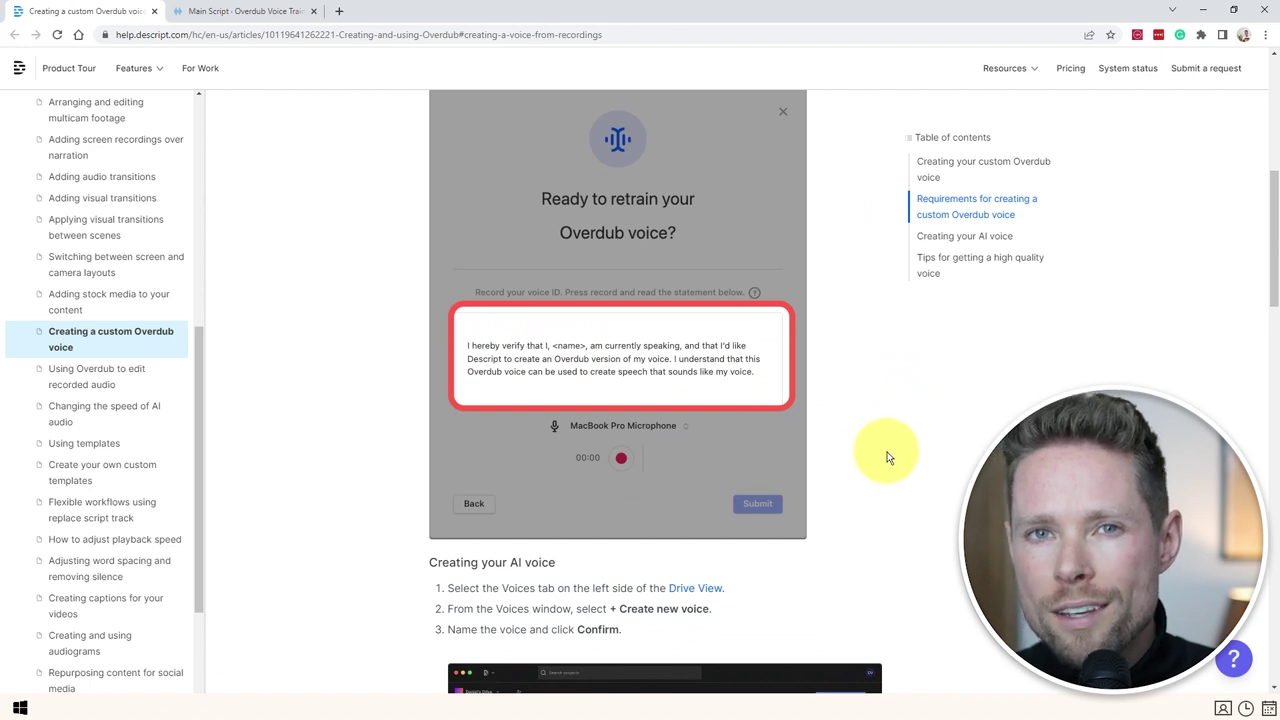
scroll(887, 457, down, 1)
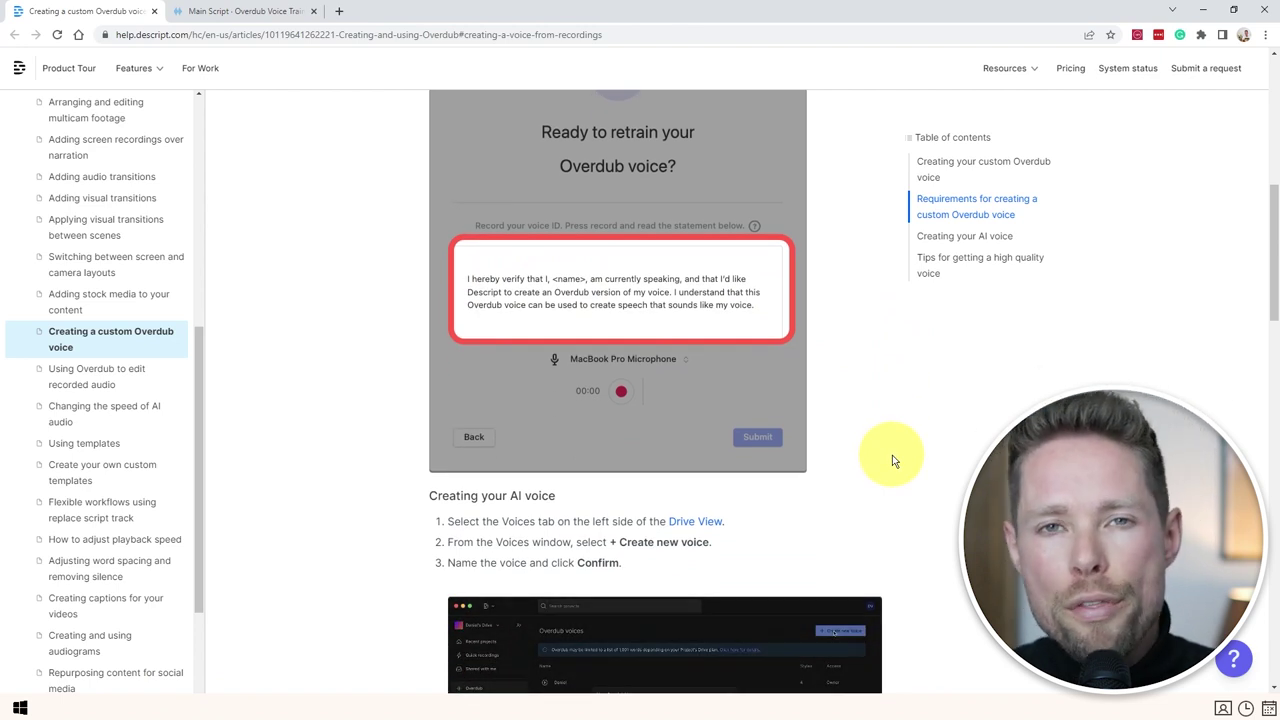
scroll(893, 455, up, 4)
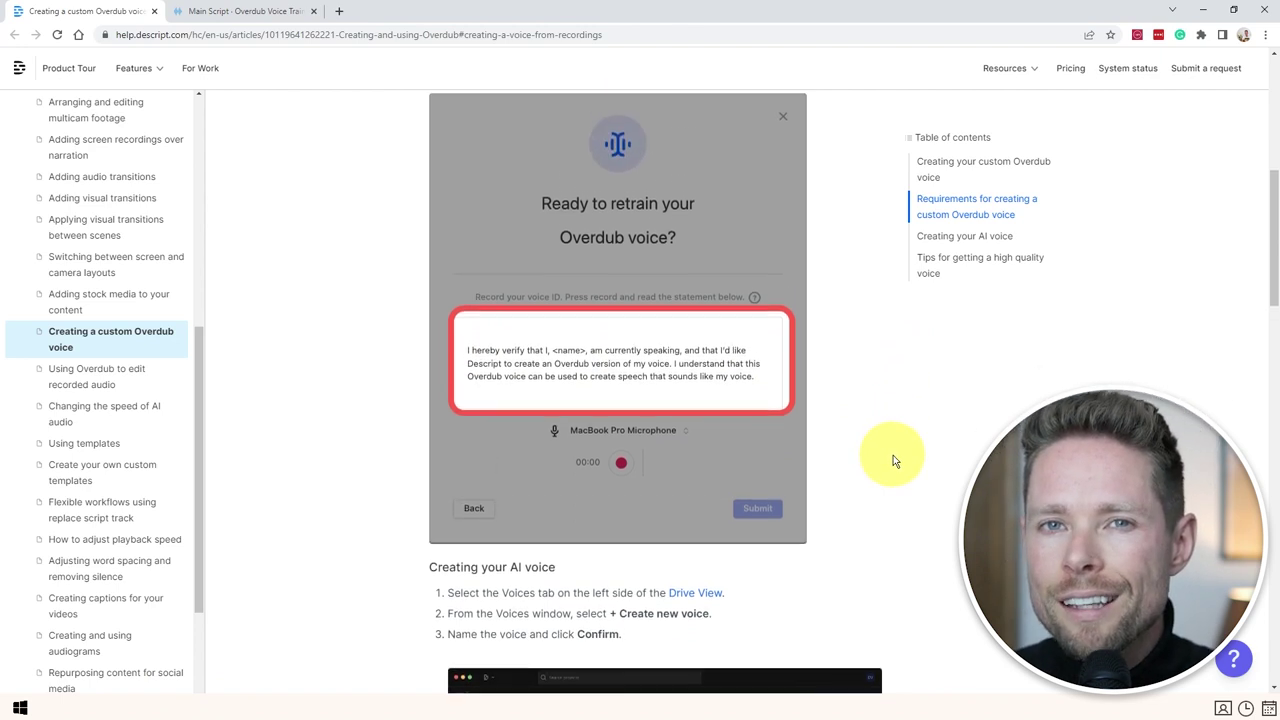
scroll(893, 455, up, 5)
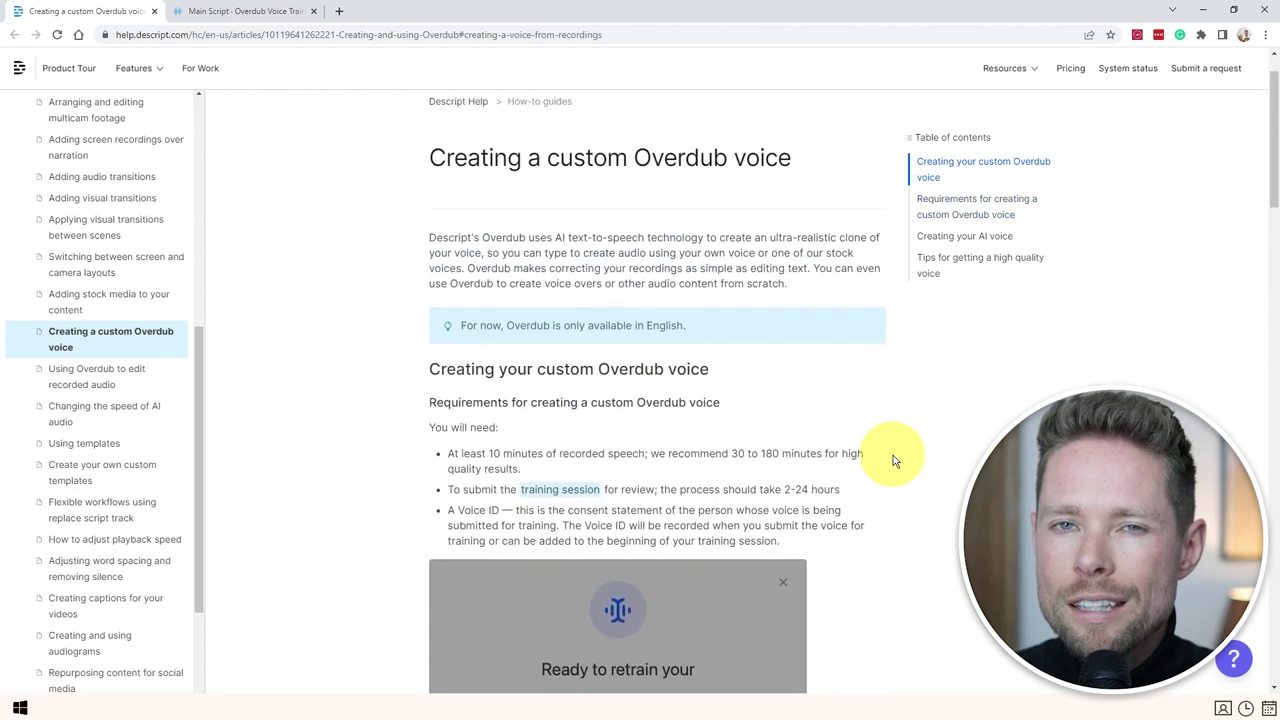
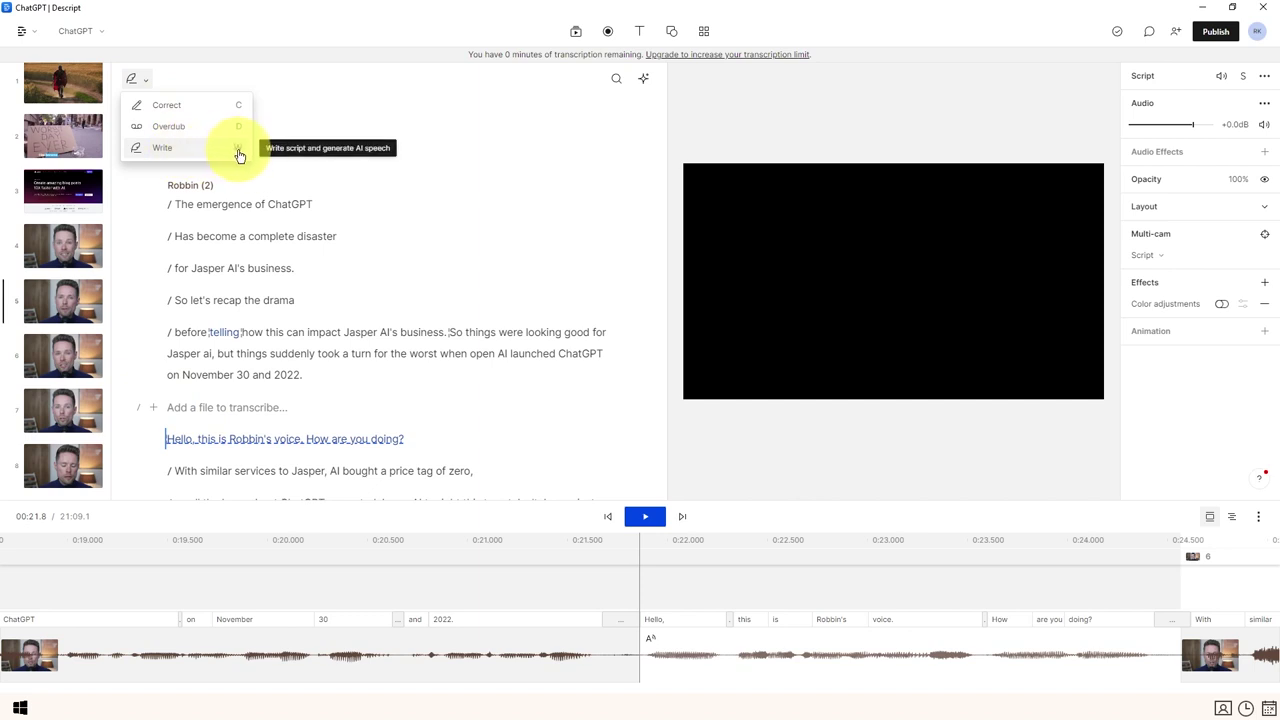
In Descript, use write mode to add a short greeting introducing the speaker by first name in the empty paragraph after "on November 30 and 2022.".
click(171, 148)
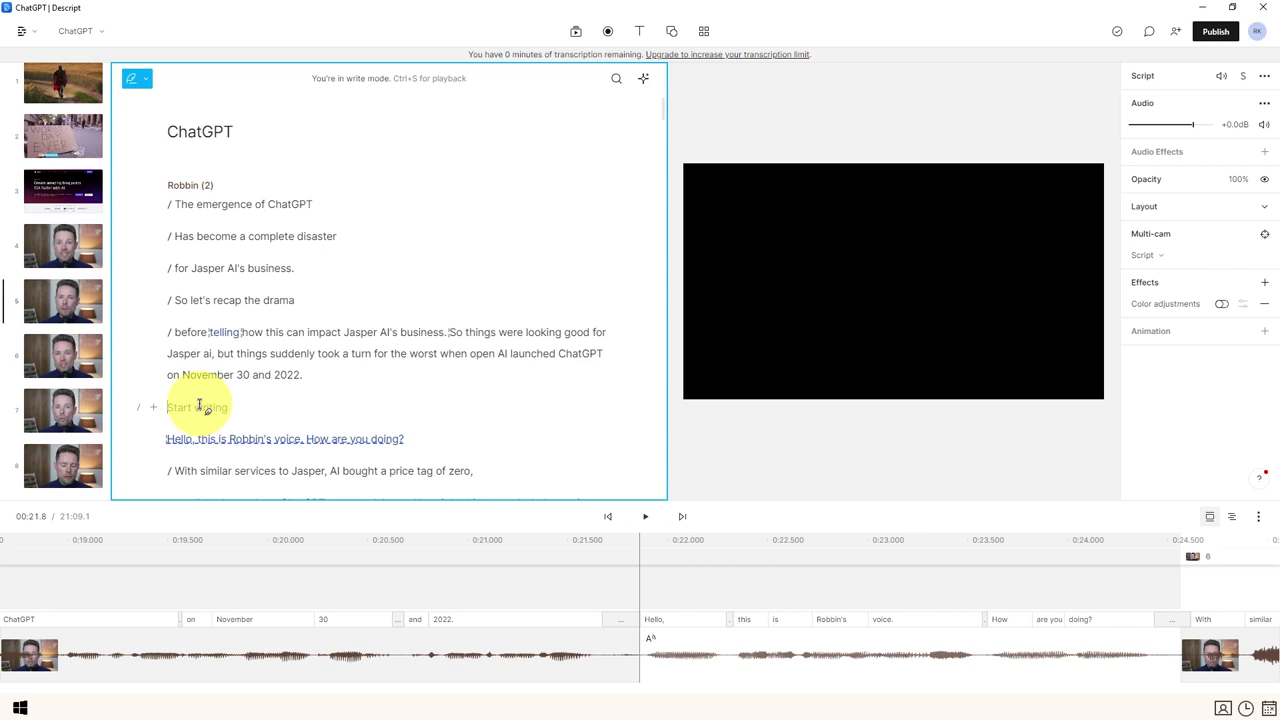
text(Hello this)
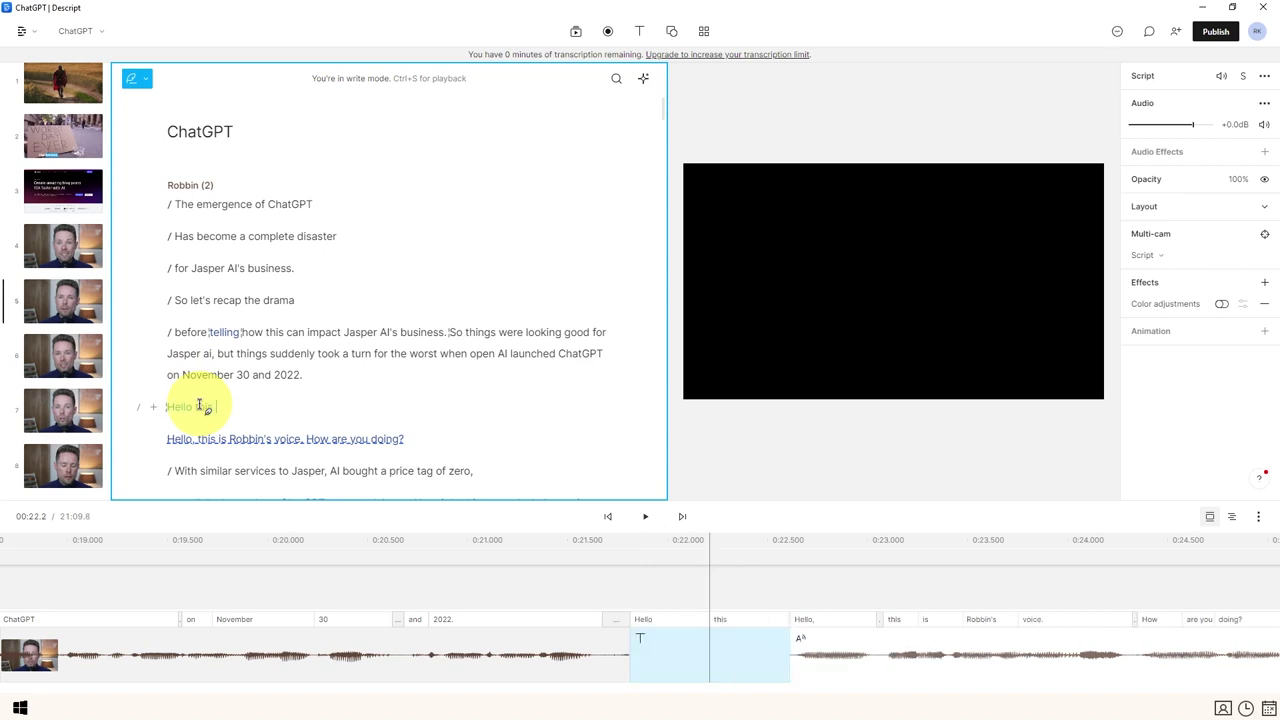
text( is Robbin.)
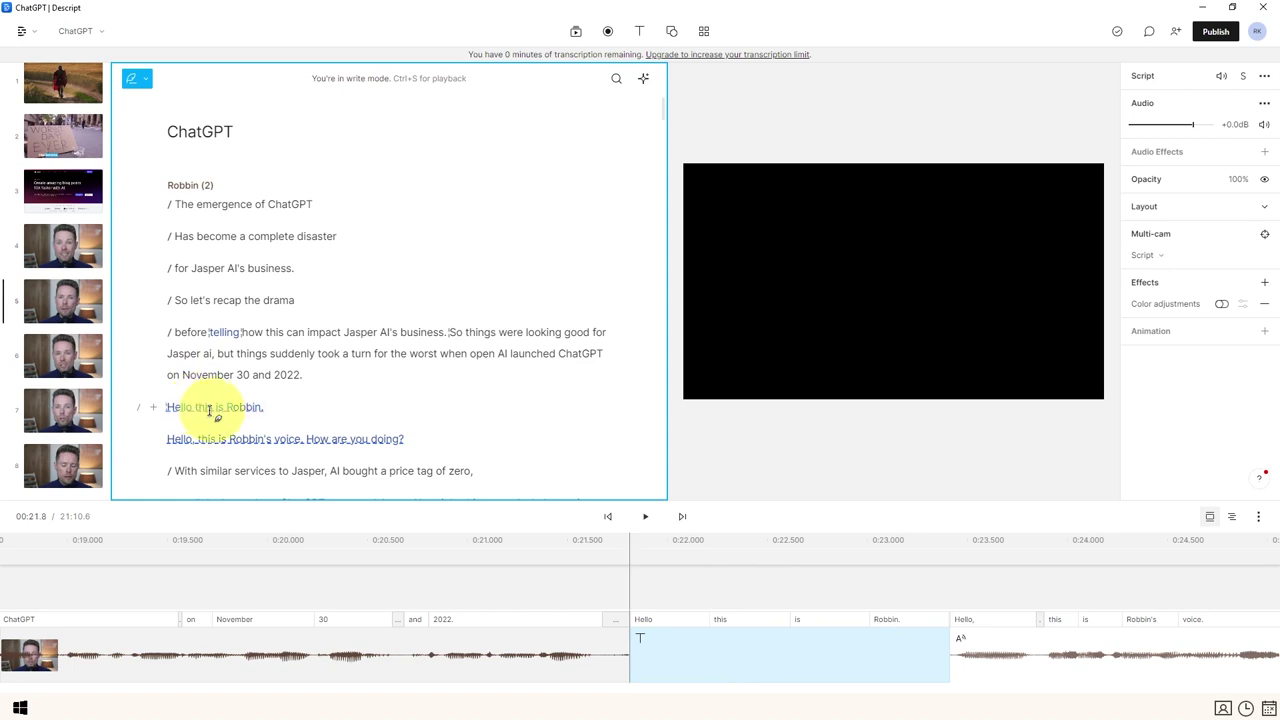
Generate Overdub speech for the new greeting sentence and play it back together with the generated line that follows.
triple_click(214, 406)
click(184, 386)
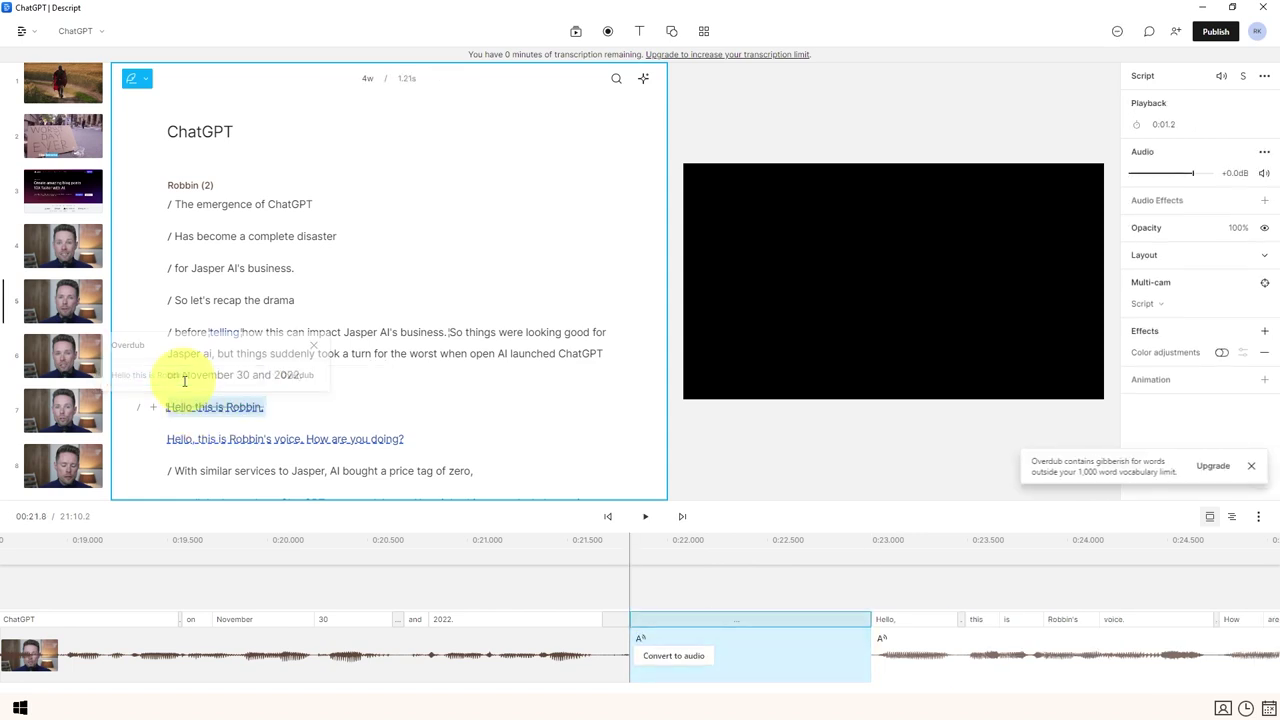
click(296, 377)
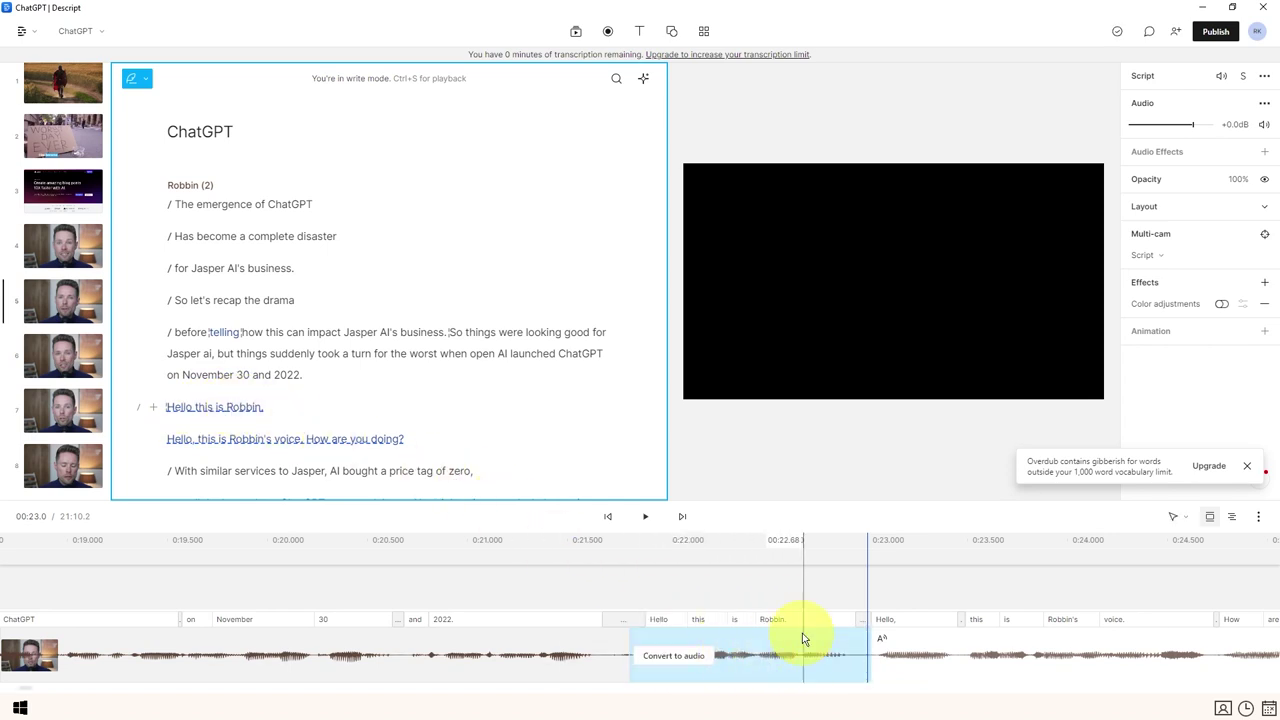
click(634, 589)
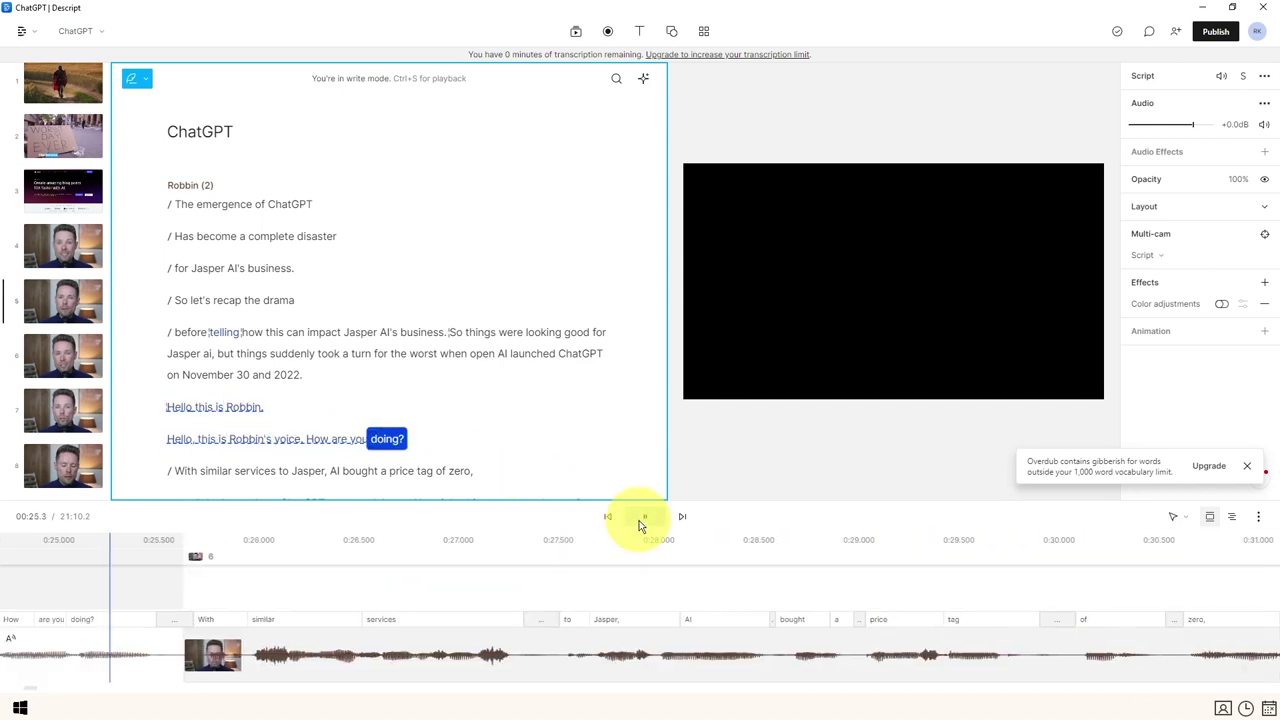
click(643, 521)
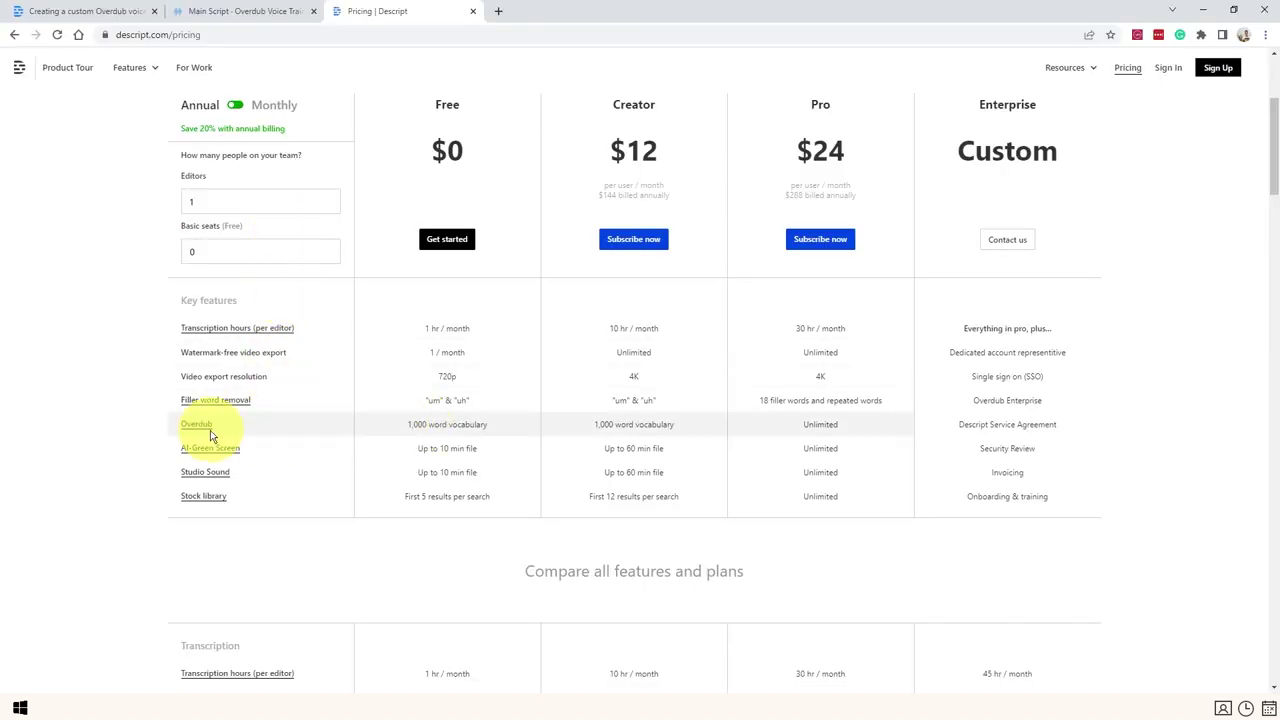
On Descript's pricing page in the browser, compare the Overdub vocabulary allowance across the Free, Creator and Pro plans.
drag(406, 425, 497, 426)
click(600, 424)
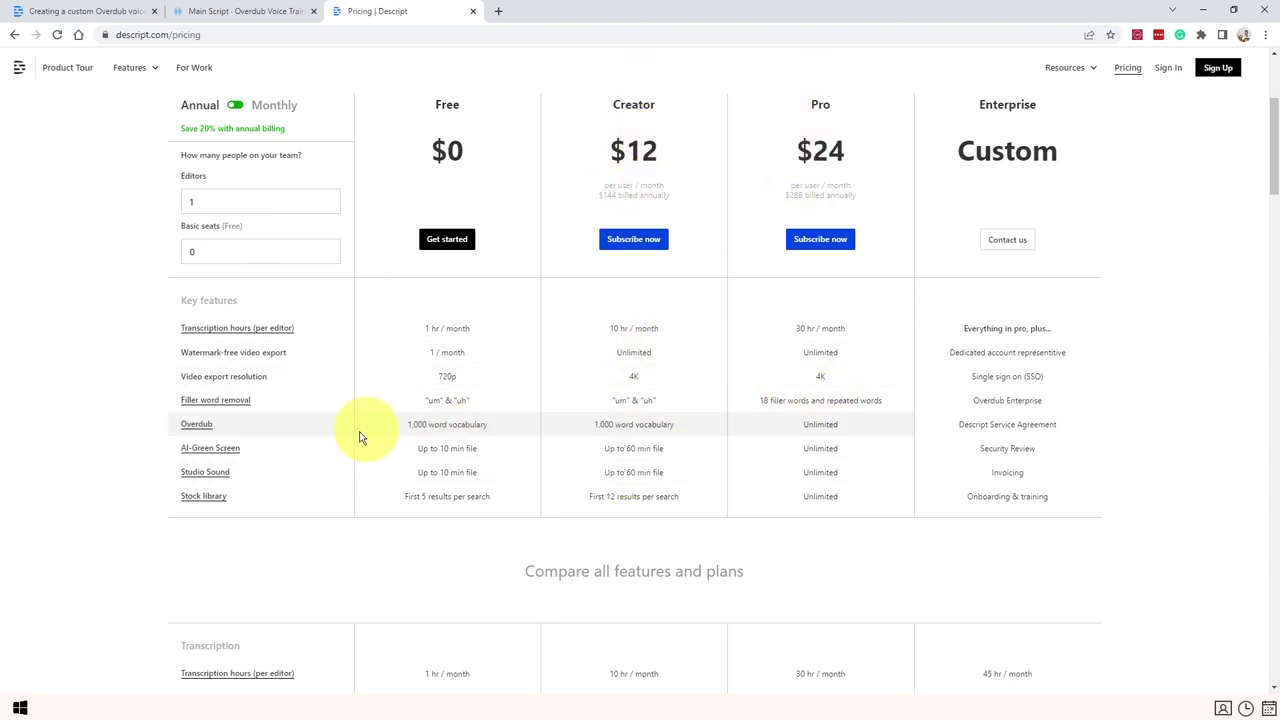
double_click(812, 424)
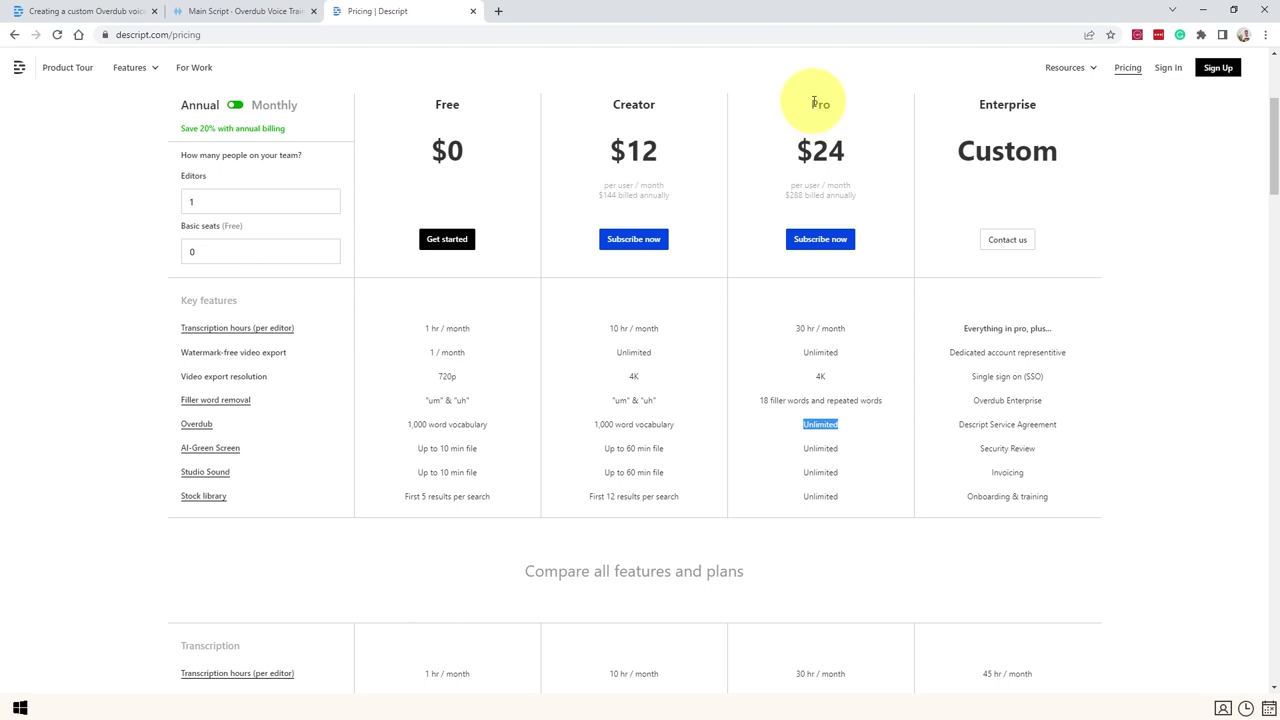
drag(595, 424, 665, 425)
click(593, 435)
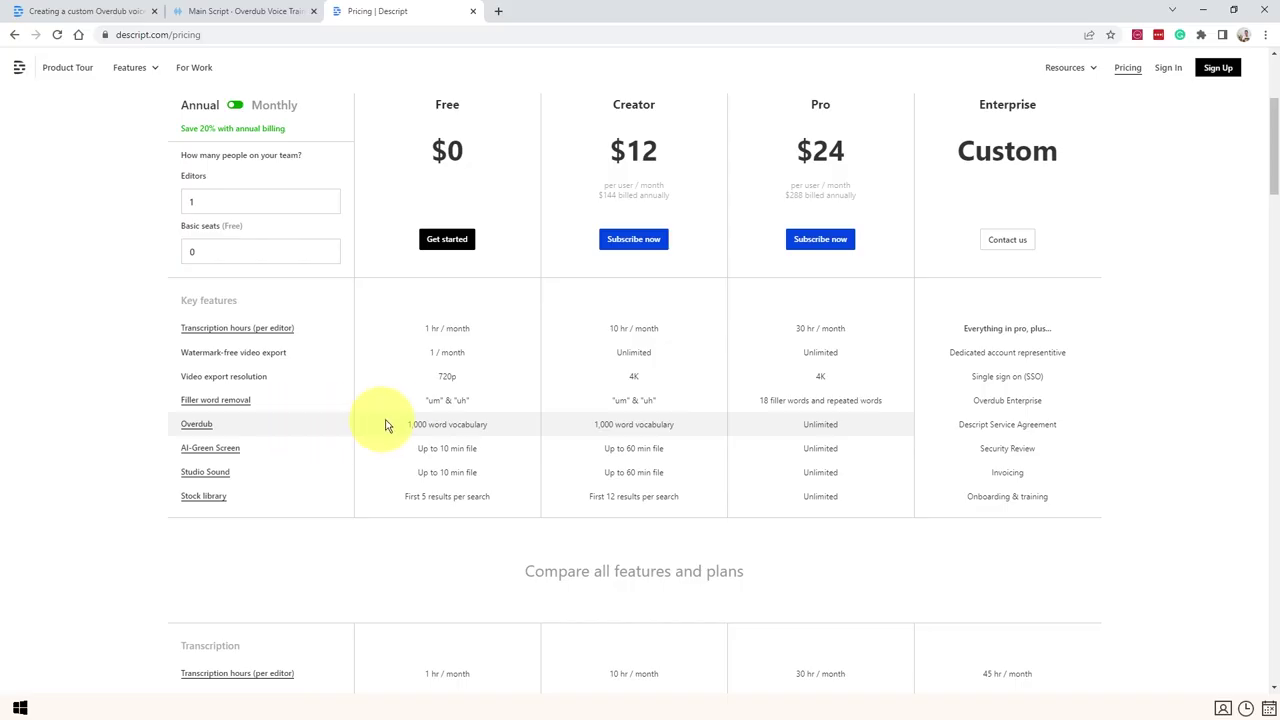
drag(405, 424, 486, 424)
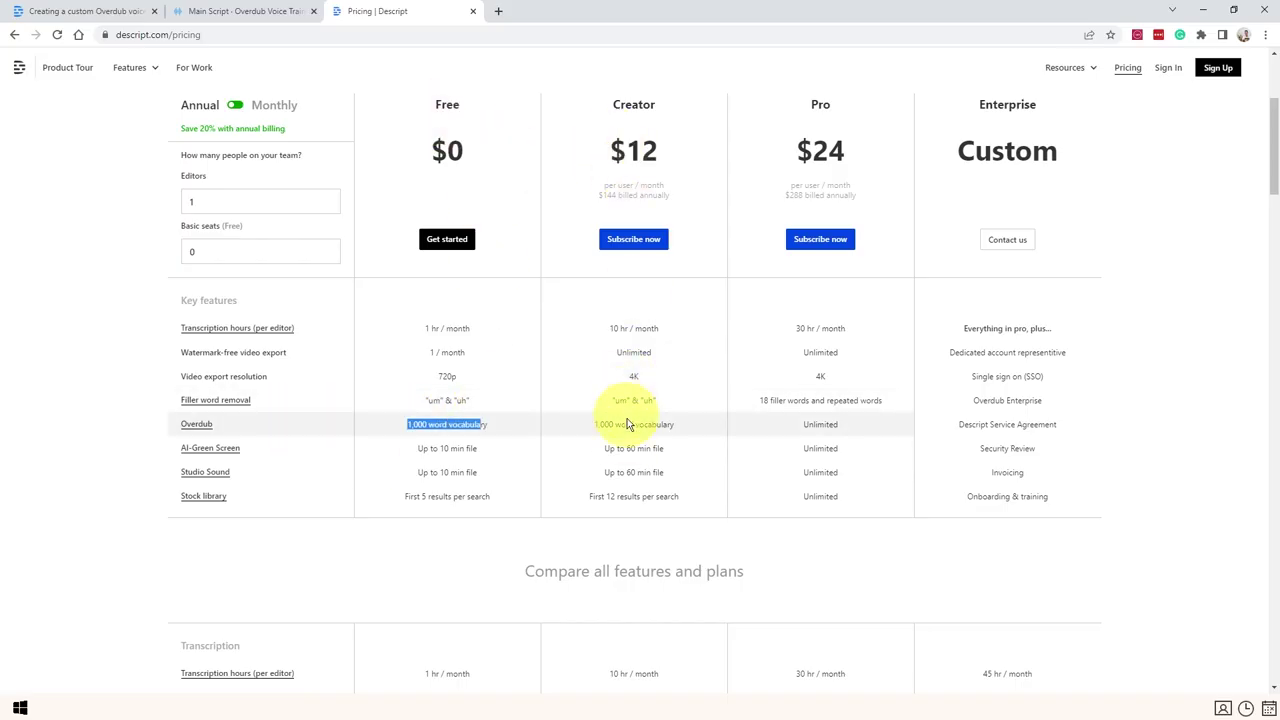
drag(838, 425, 822, 425)
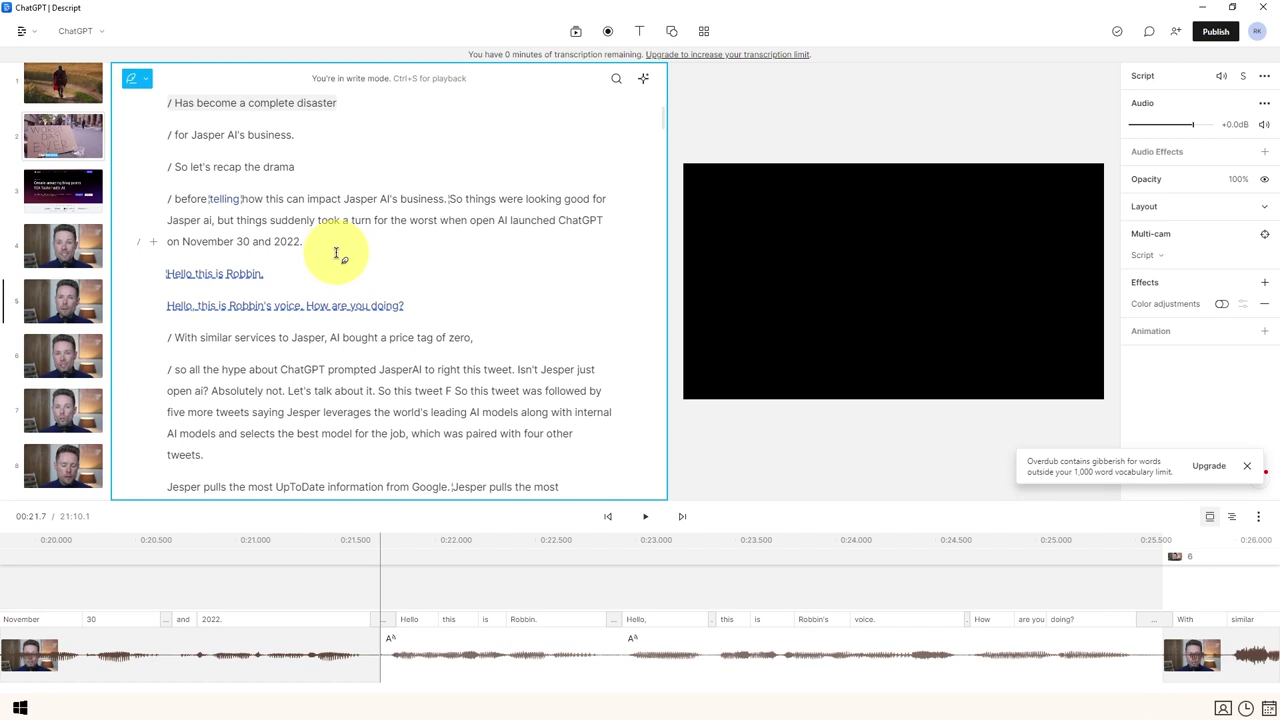
Back in Descript, leave write mode, view the fourth and first scenes, and highlight the opening line "The emergence of ChatGPT".
key(Escape)
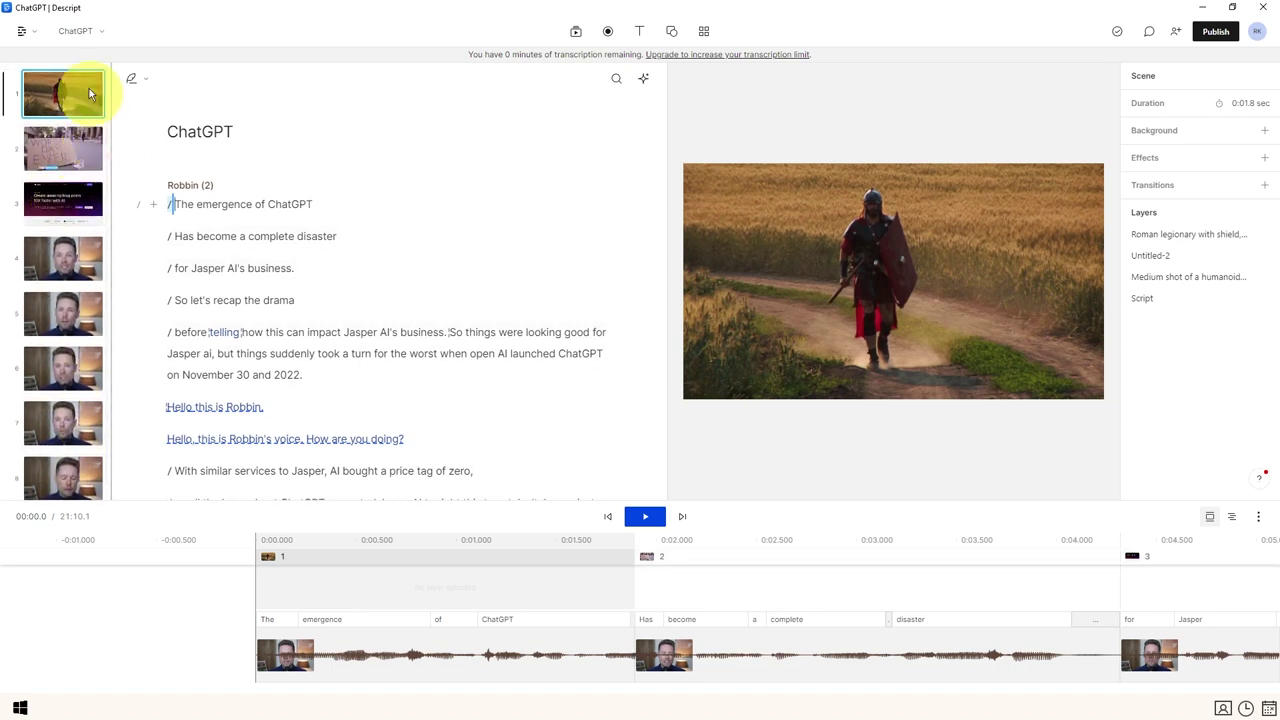
click(92, 248)
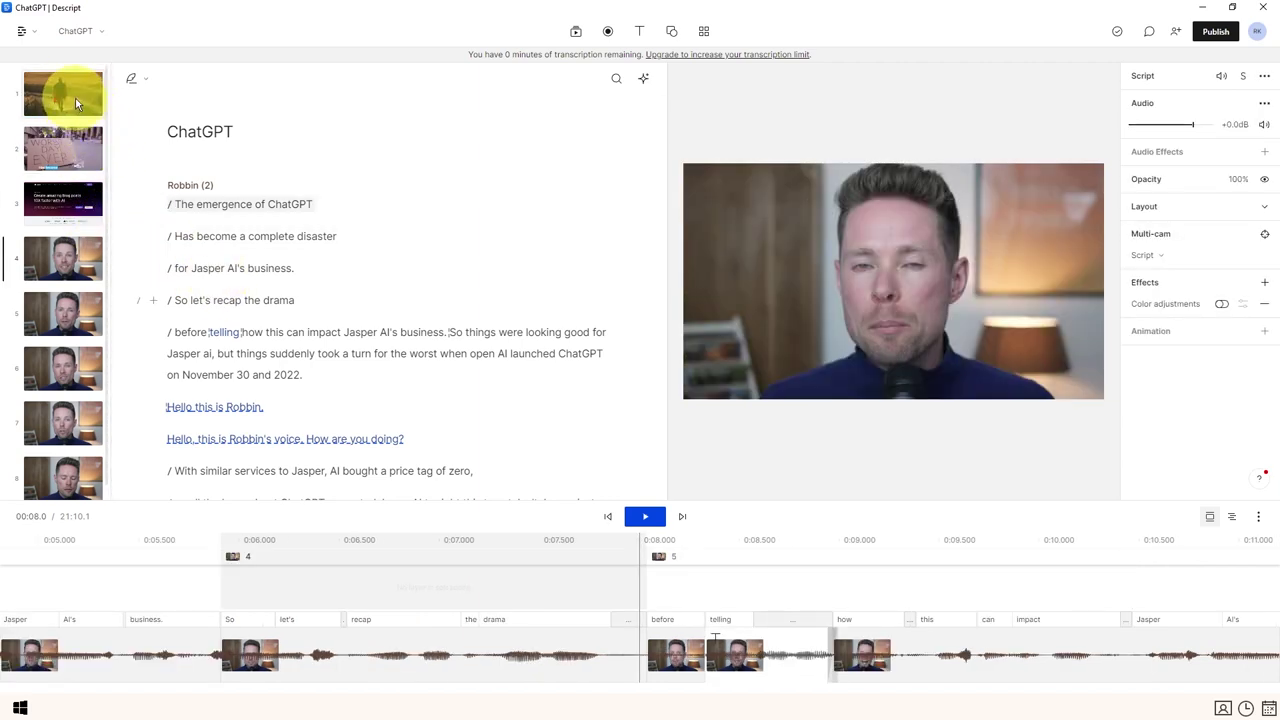
click(70, 98)
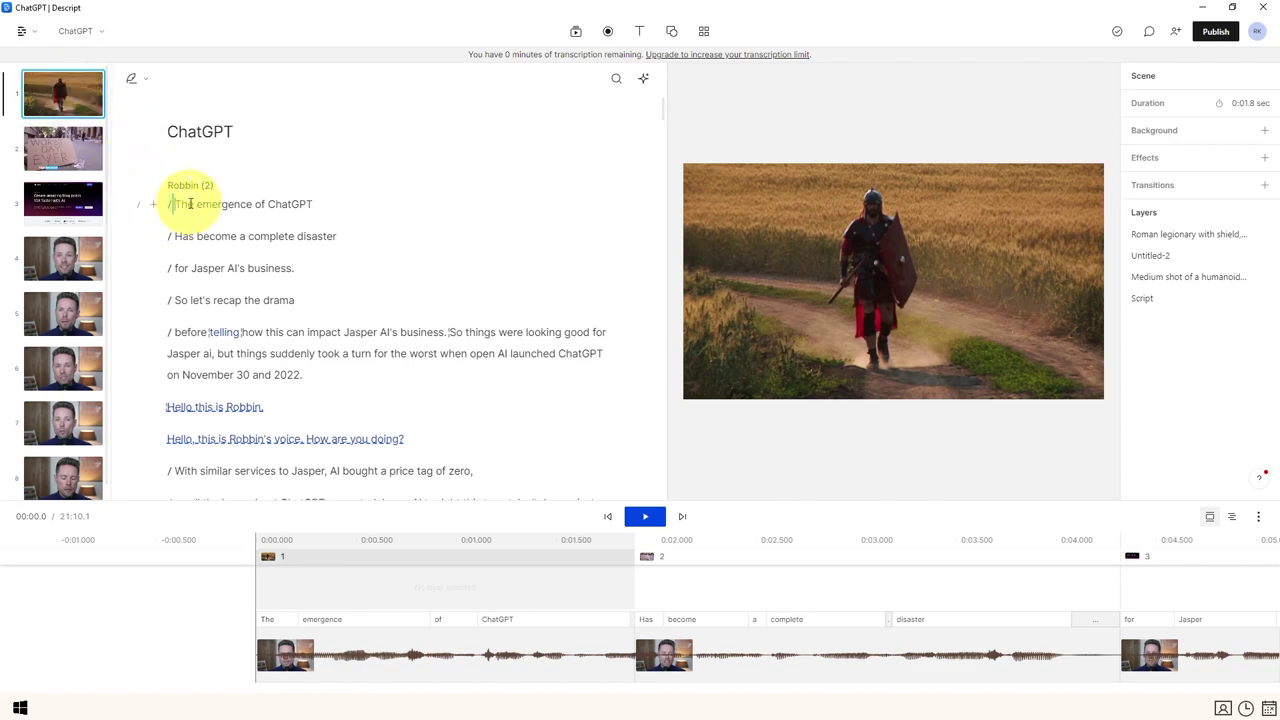
drag(312, 204, 170, 204)
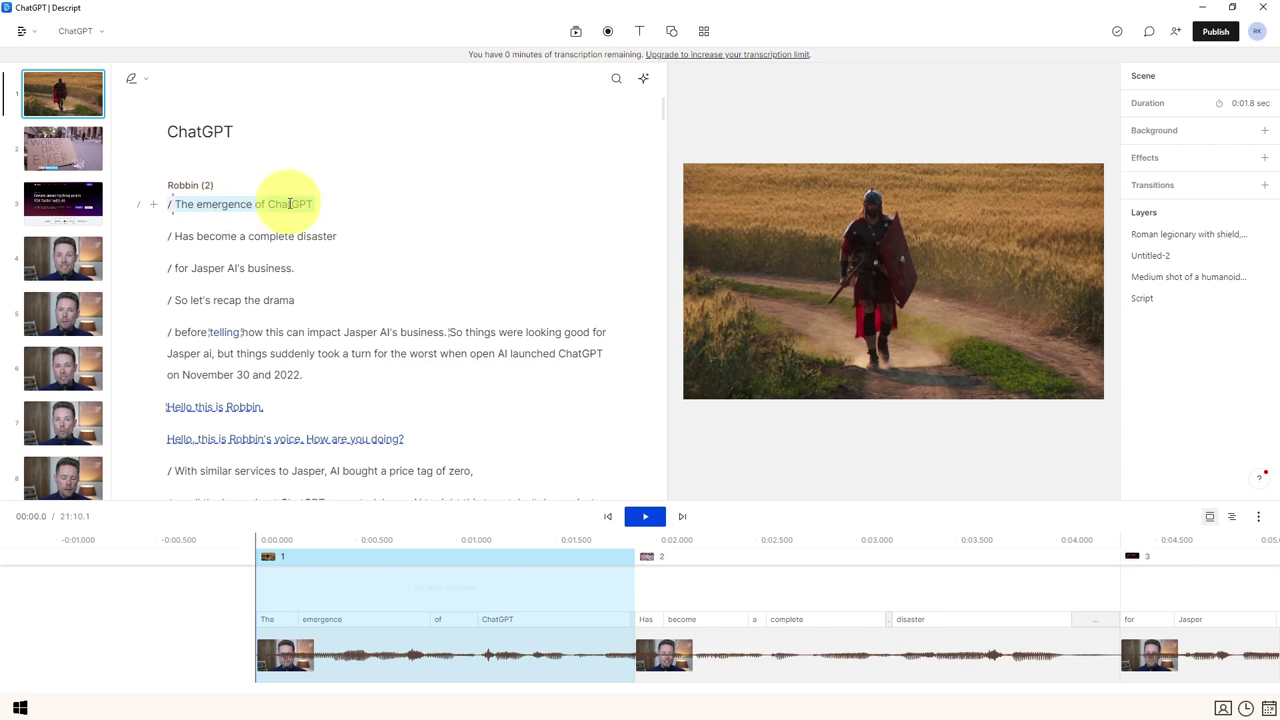
click(881, 293)
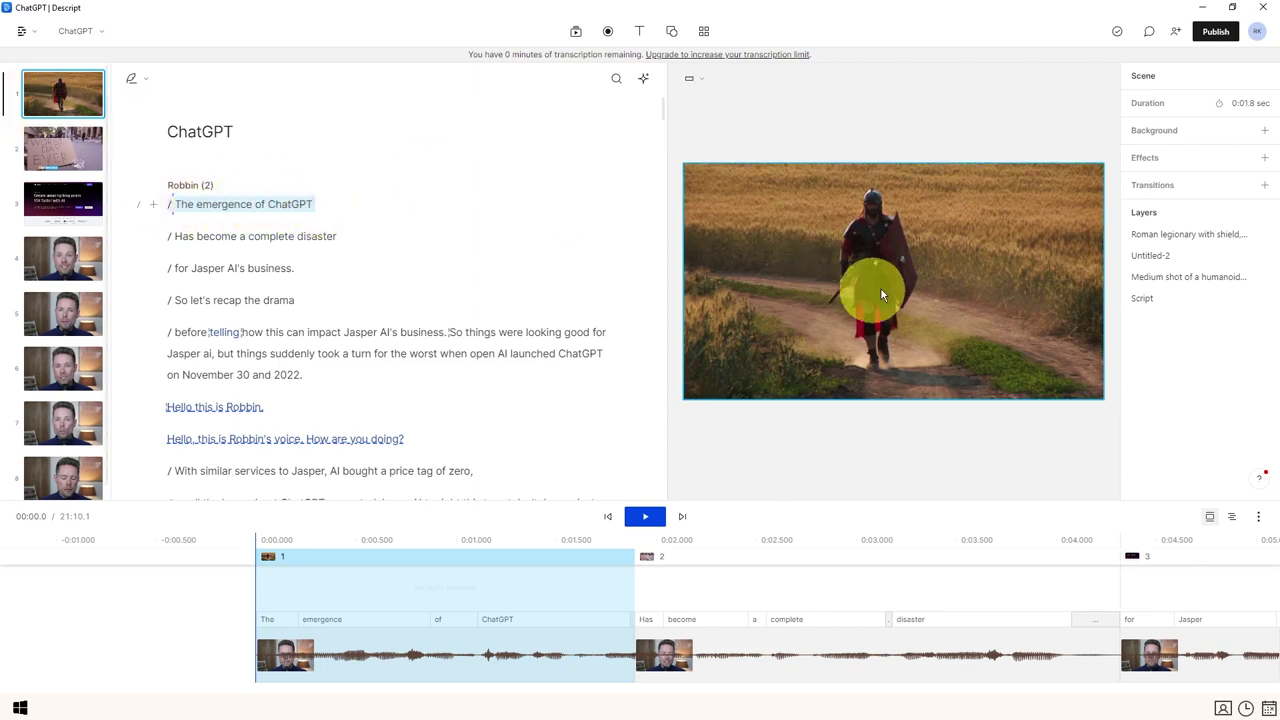
Show the layer tracks in the timeline, enlarge the timeline area and play the opening scenes.
click(1233, 521)
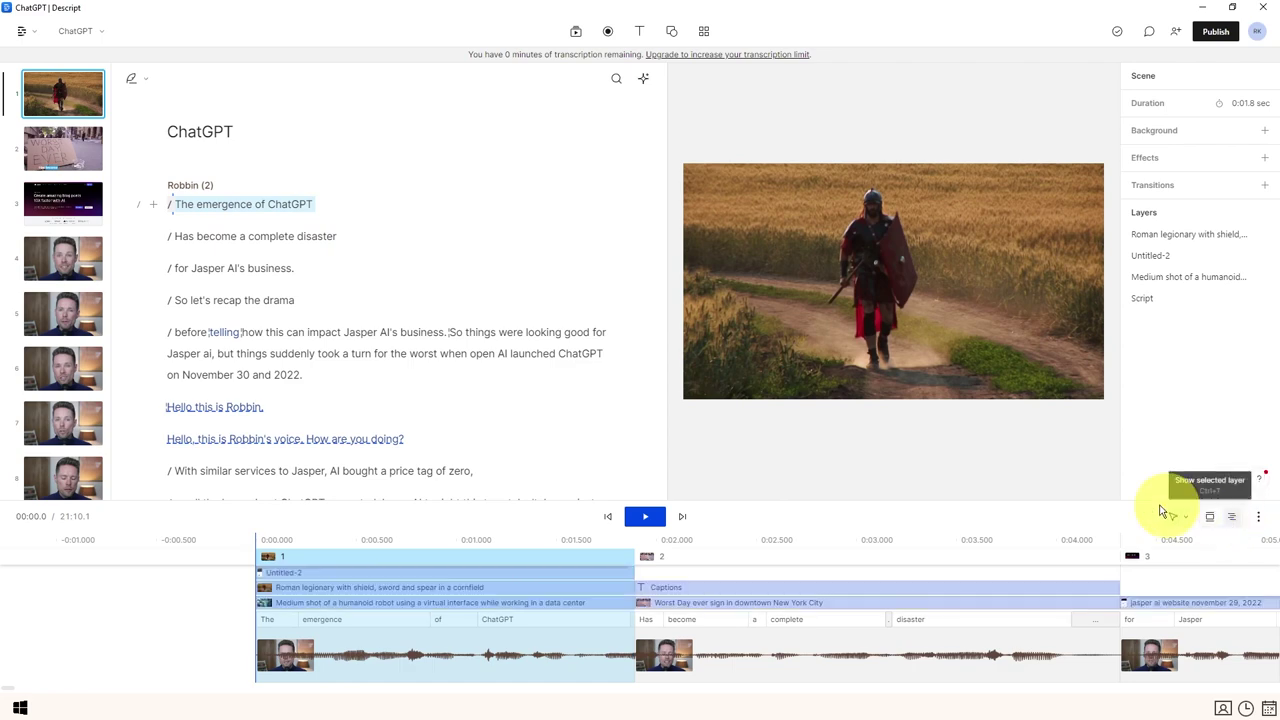
drag(1128, 500, 1126, 412)
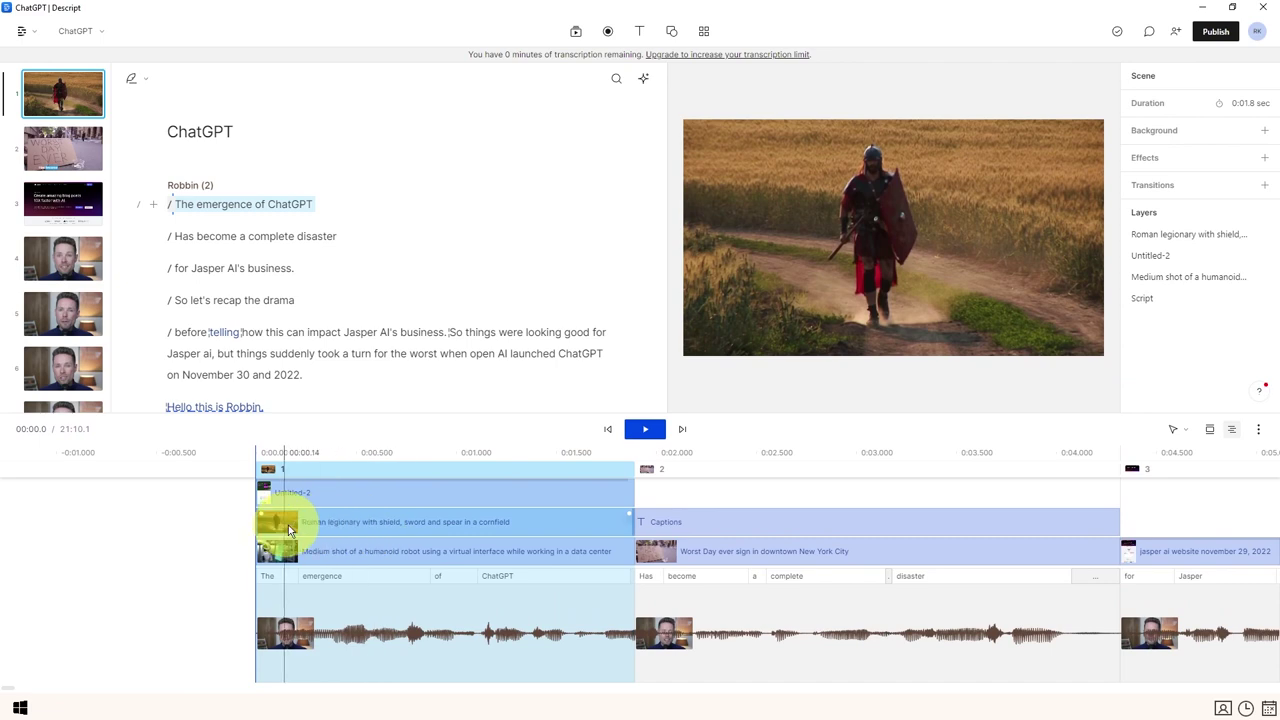
click(644, 431)
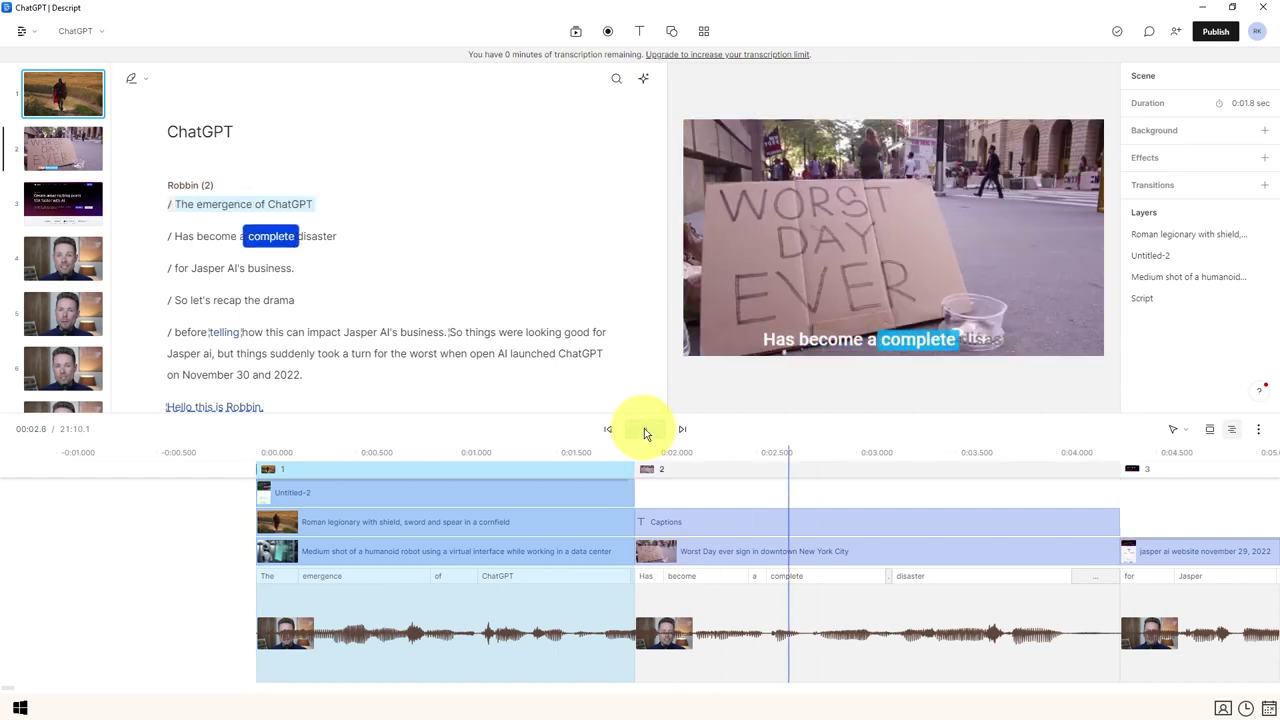
Add the stock video of the closed wooden cupboard doors to the first scene.
click(175, 204)
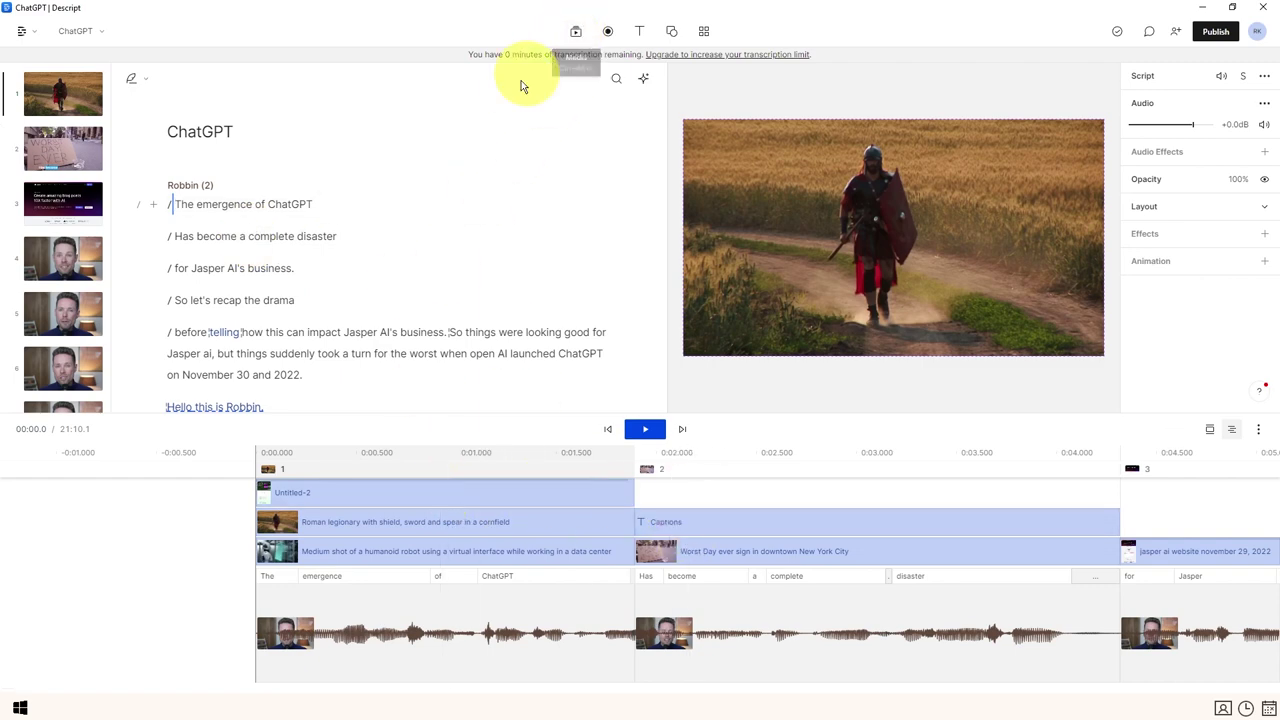
click(574, 34)
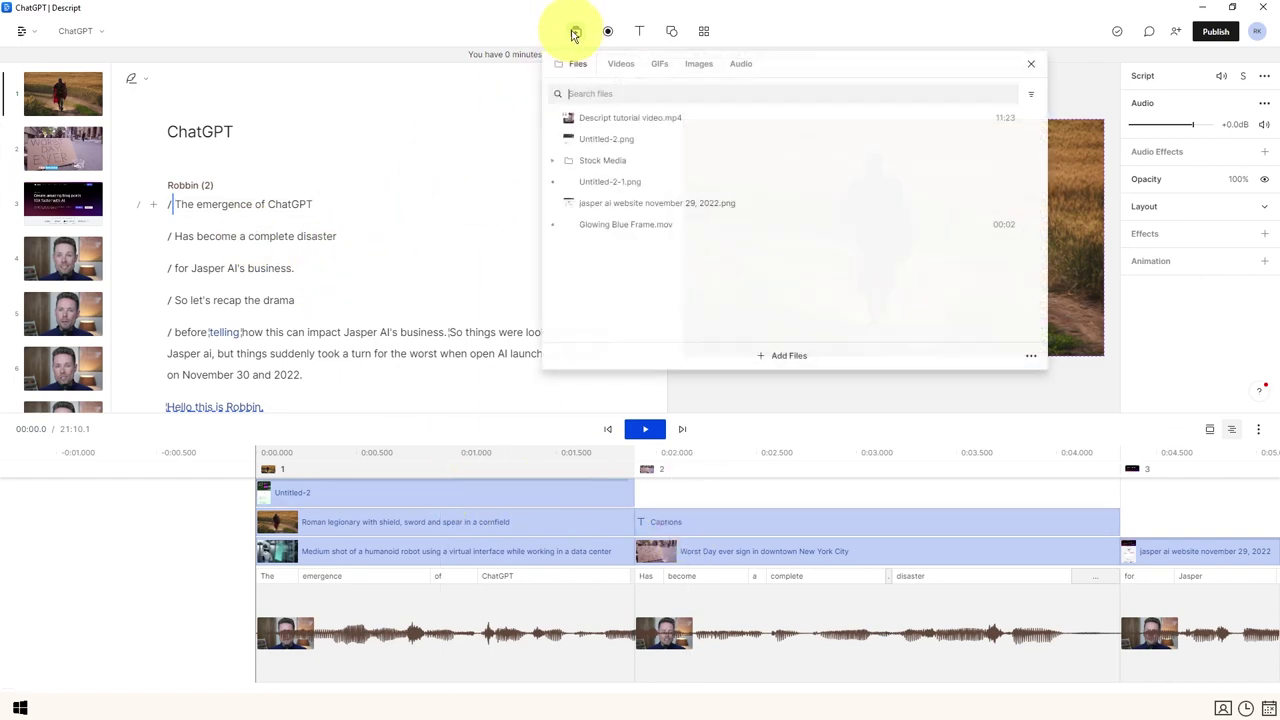
click(624, 65)
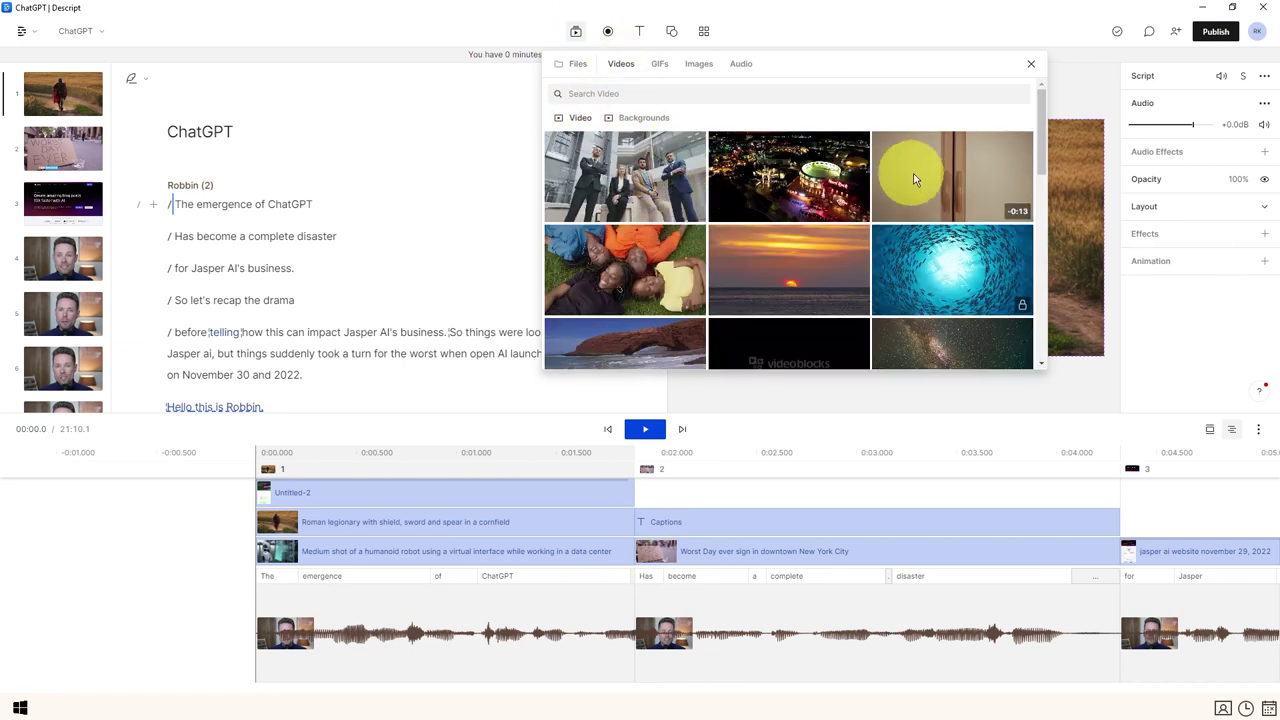
click(990, 175)
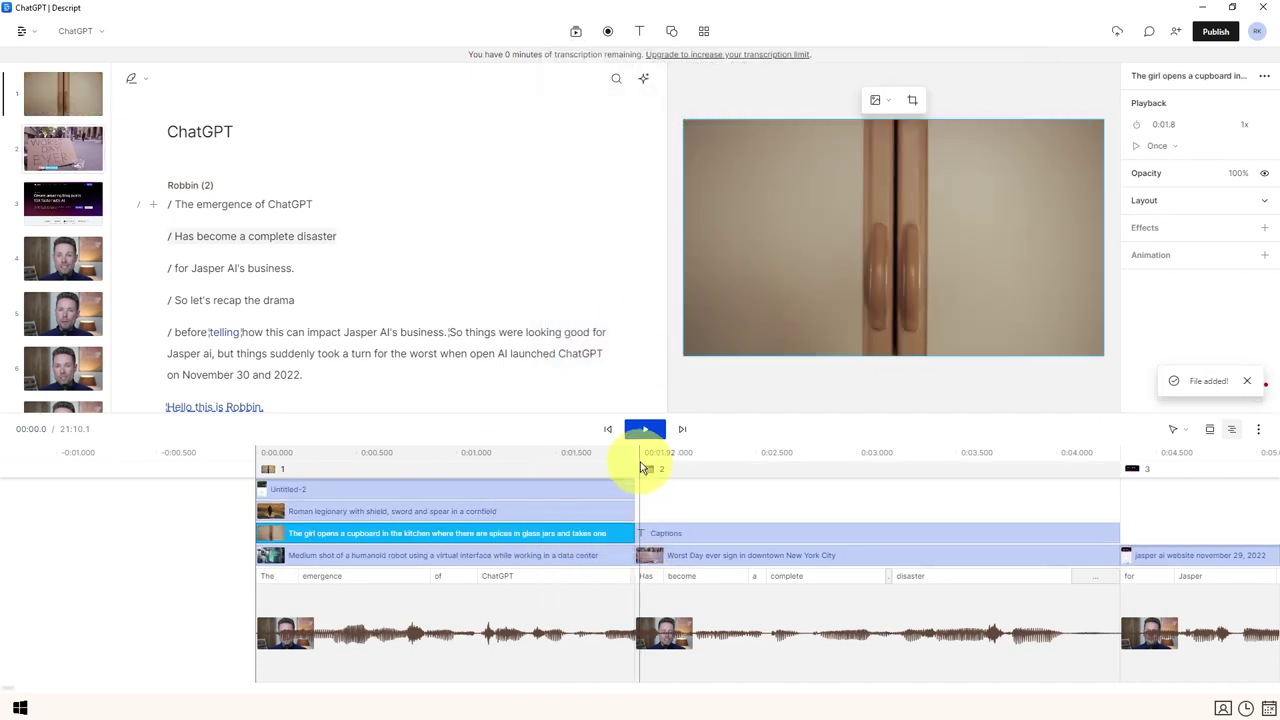
Play the first scene with the added cupboard clip and stop playback in the second scene.
click(186, 214)
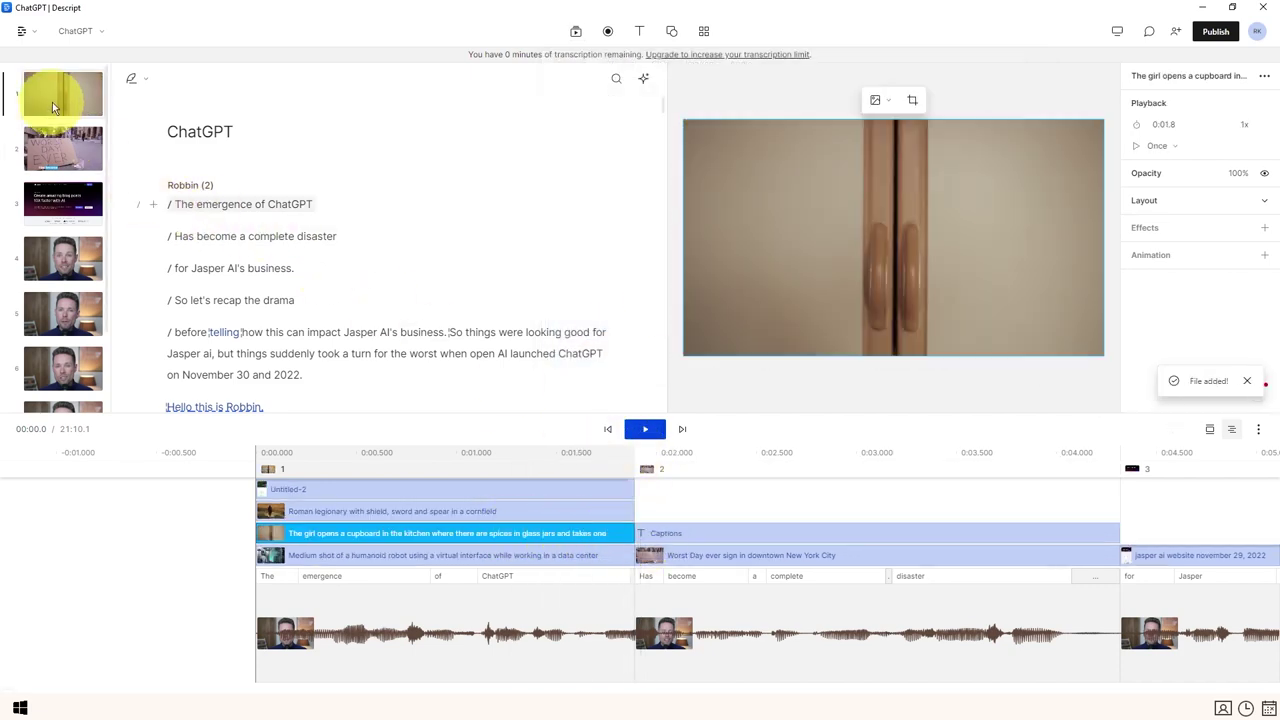
click(645, 429)
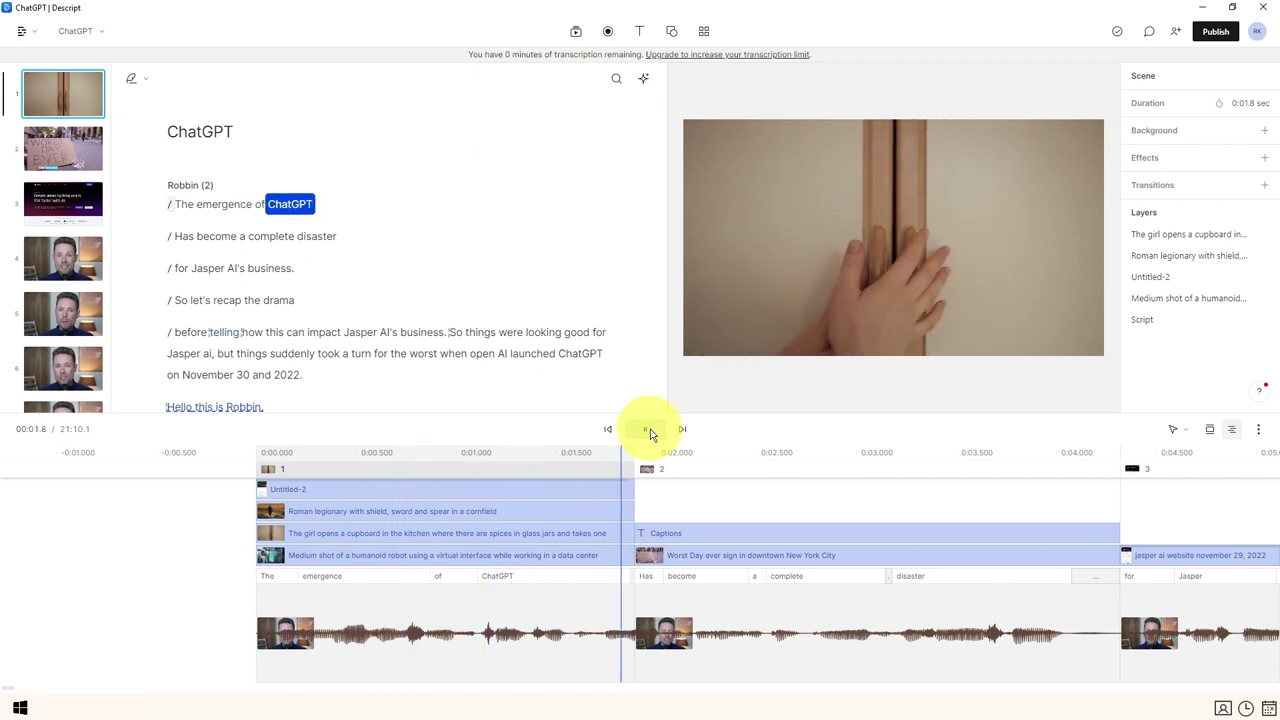
click(648, 431)
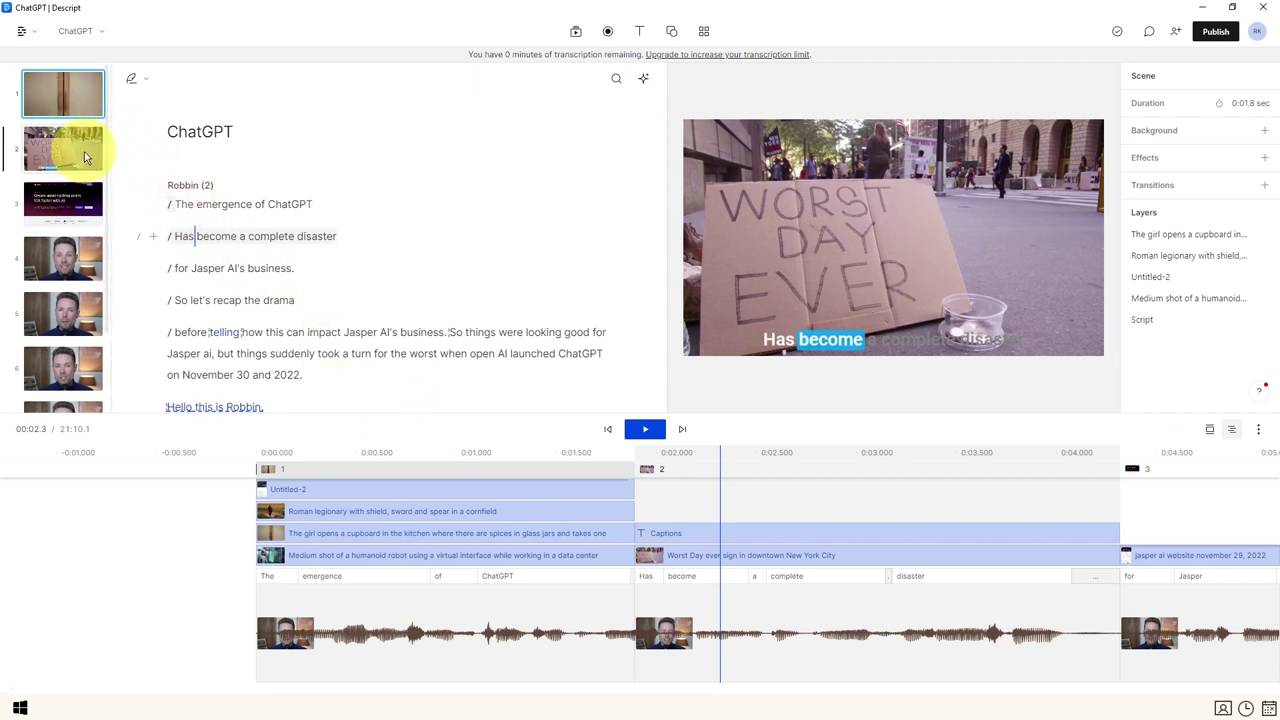
Split the fifth scene before "So things were looking good" and put the new scene's text on its own line.
click(173, 333)
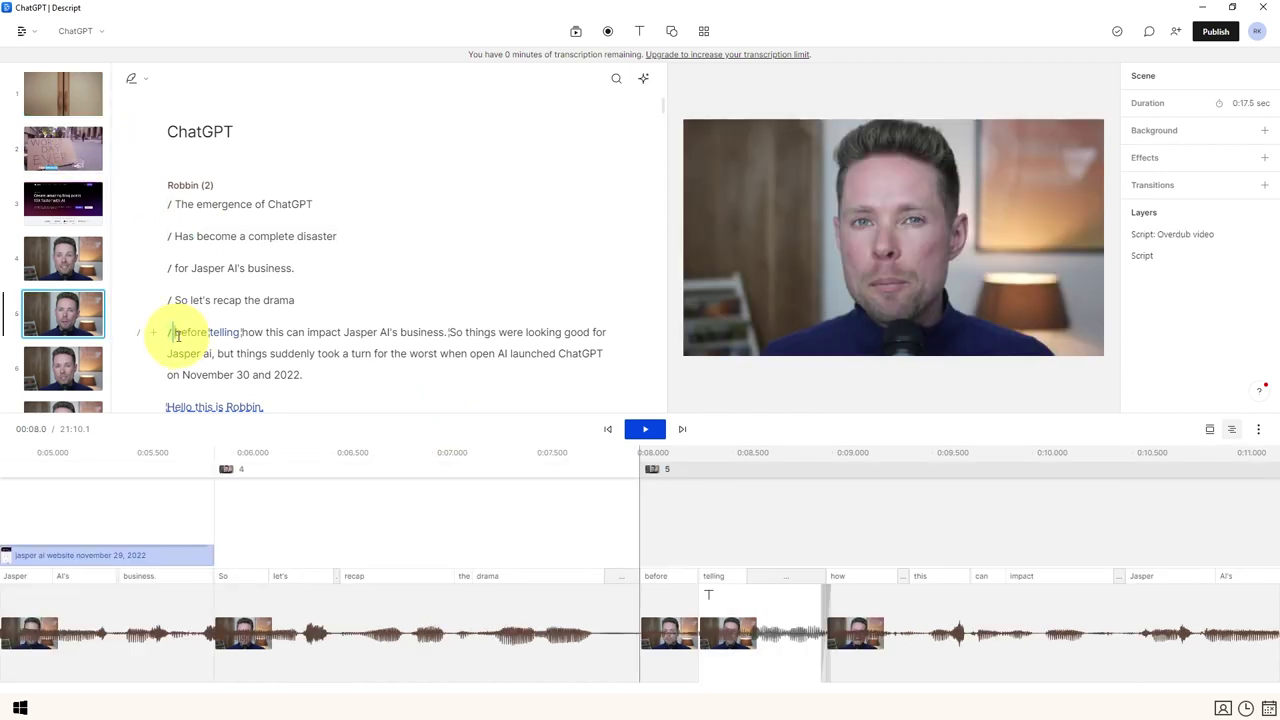
click(449, 332)
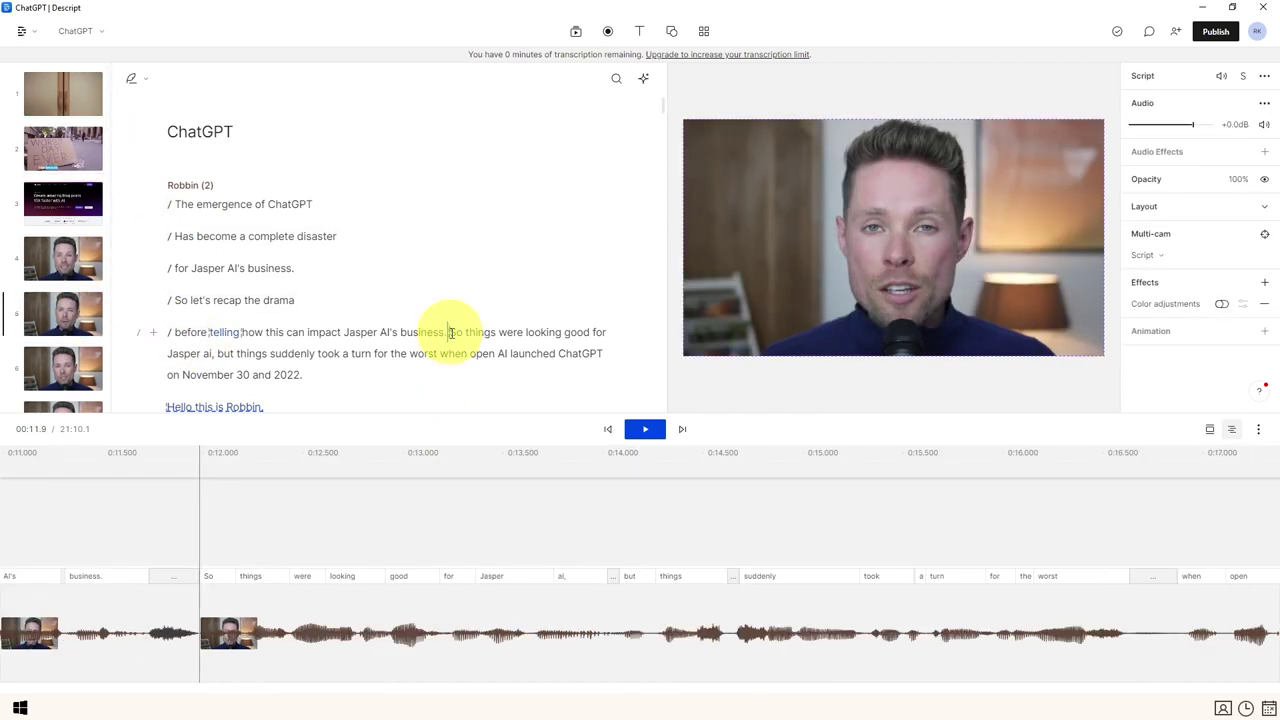
text(/)
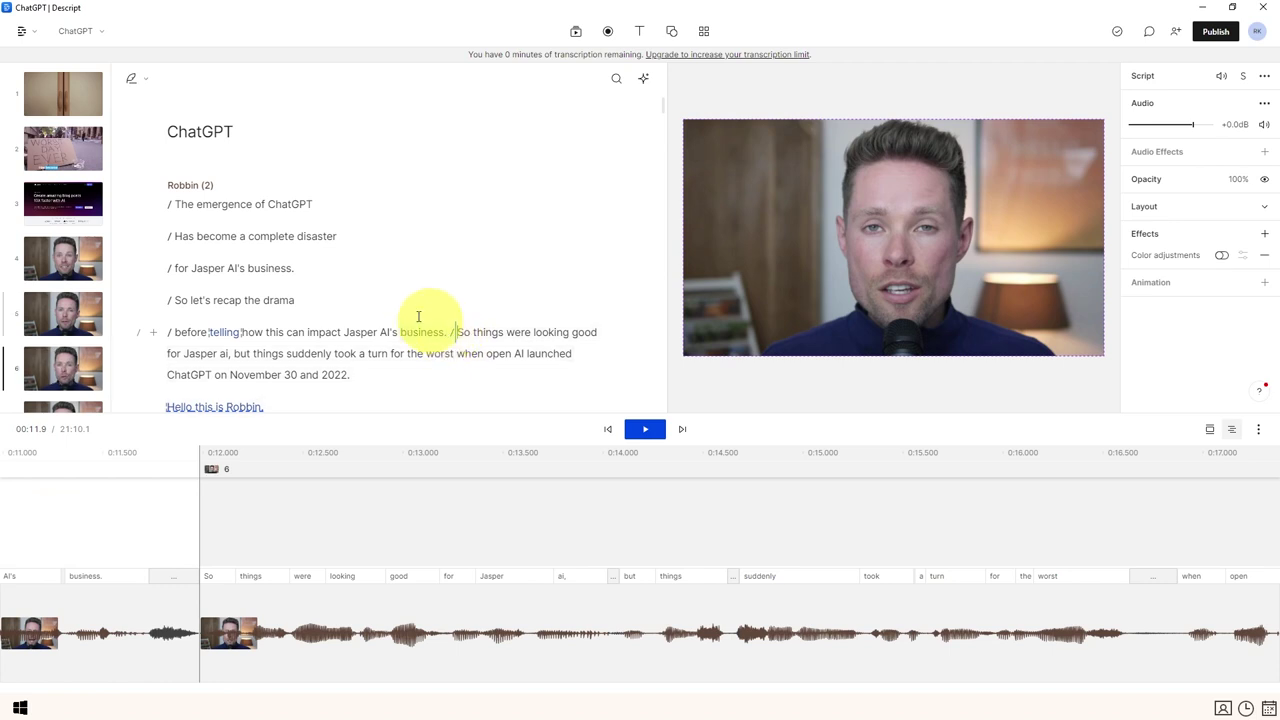
click(447, 337)
scroll(520, 329, down, 1)
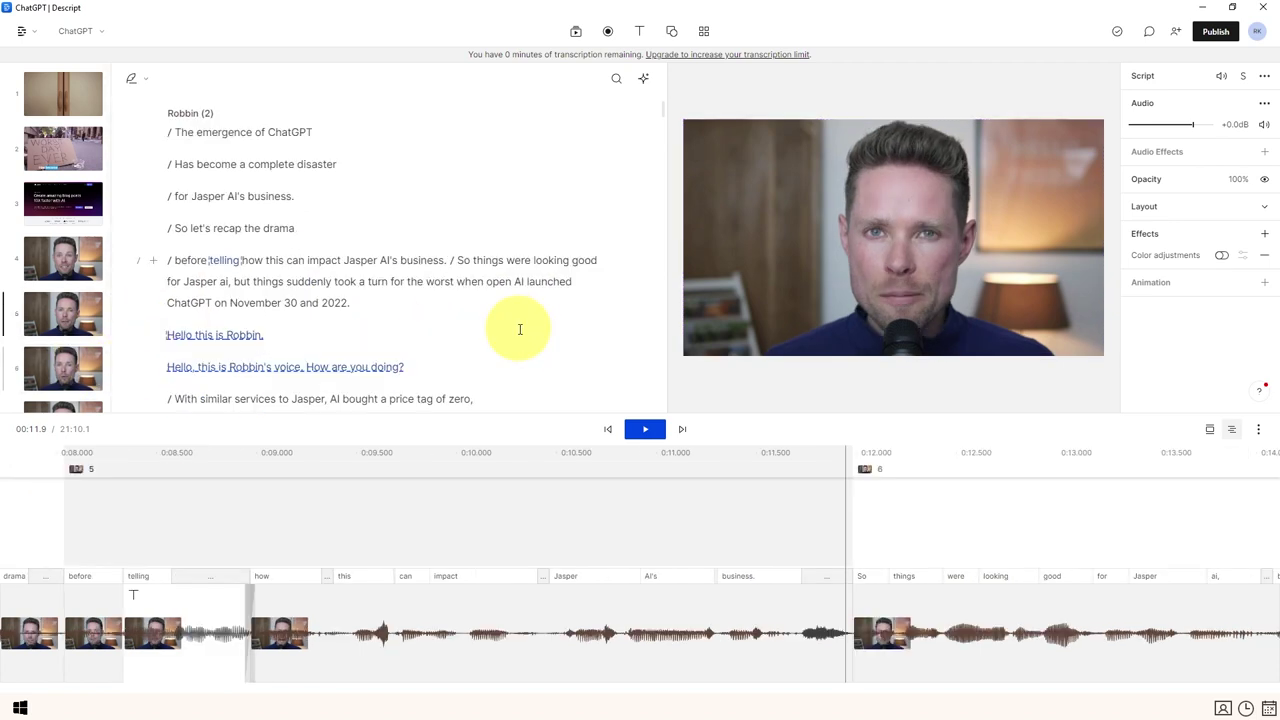
key(Return)
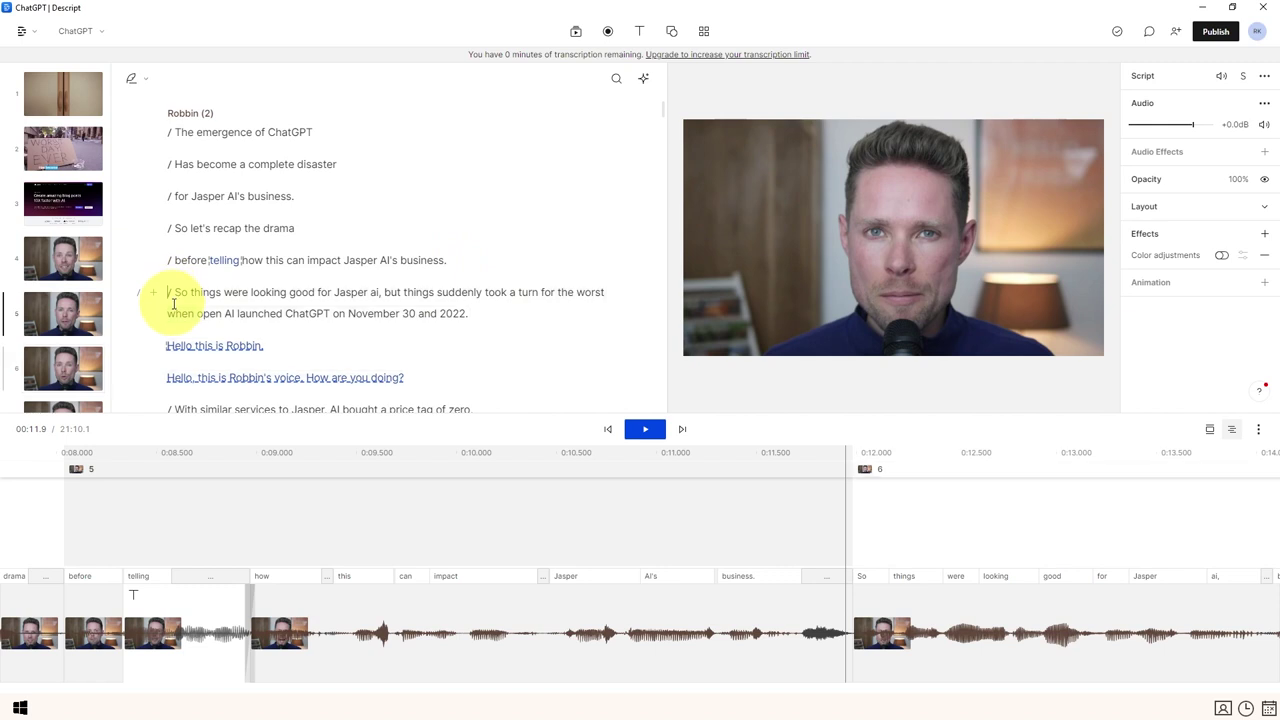
Play the new sixth scene, then start another scene on its own line at "but things suddenly took a turn".
click(636, 430)
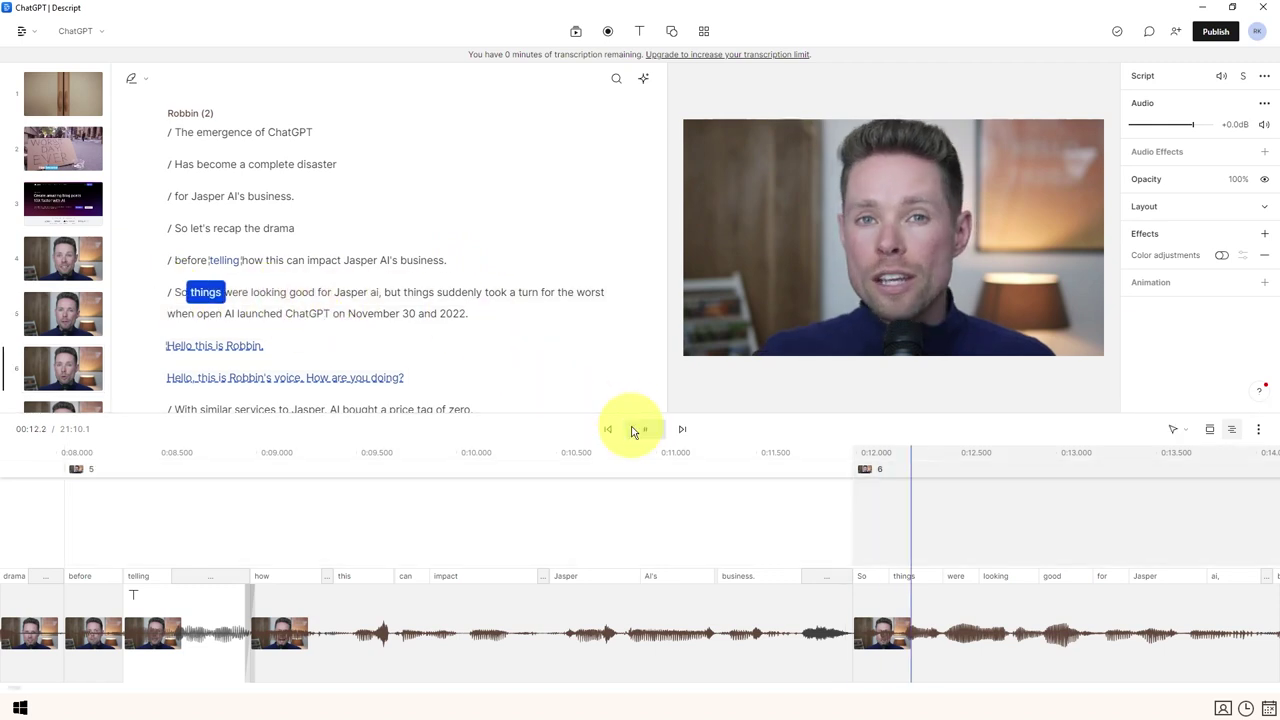
click(386, 293)
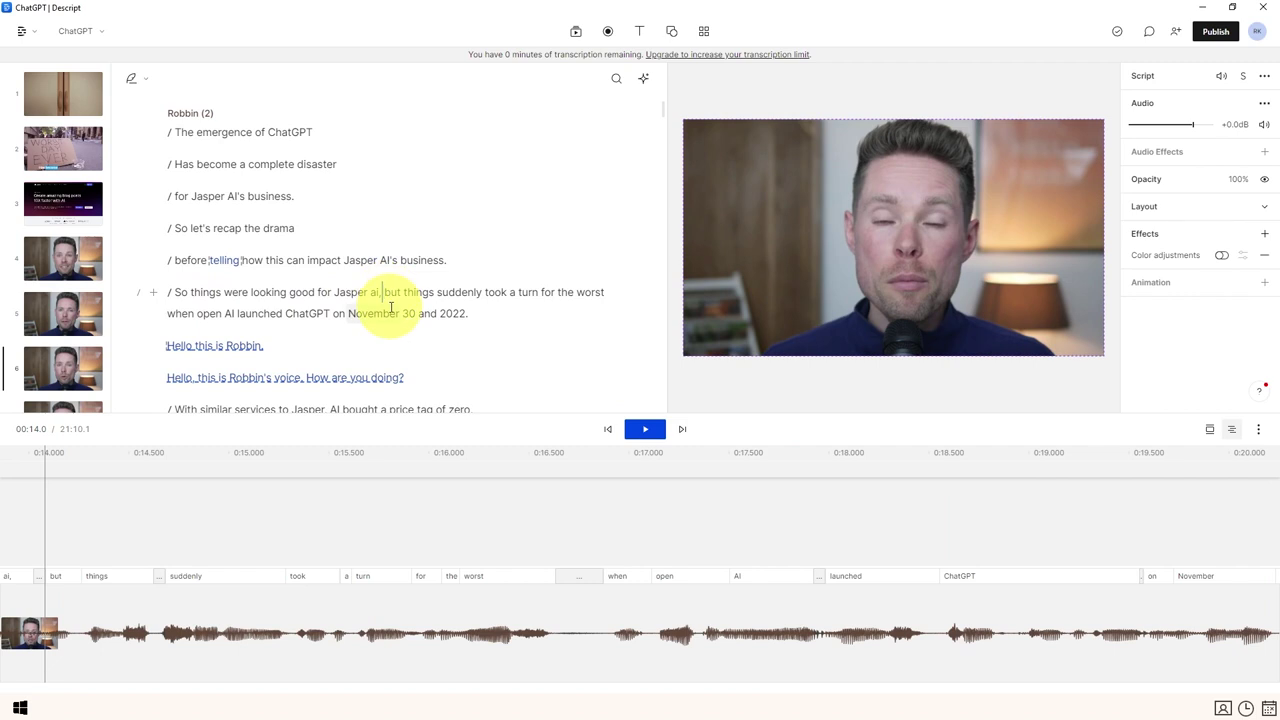
key(Return)
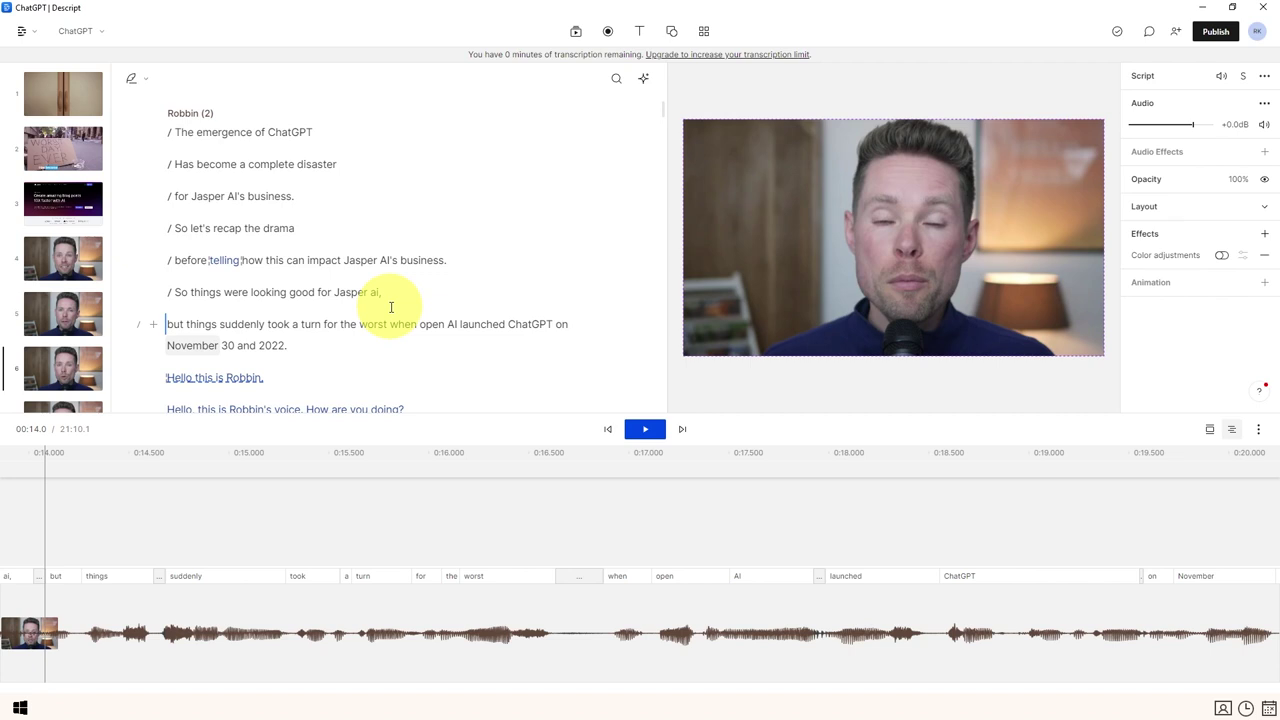
text(/)
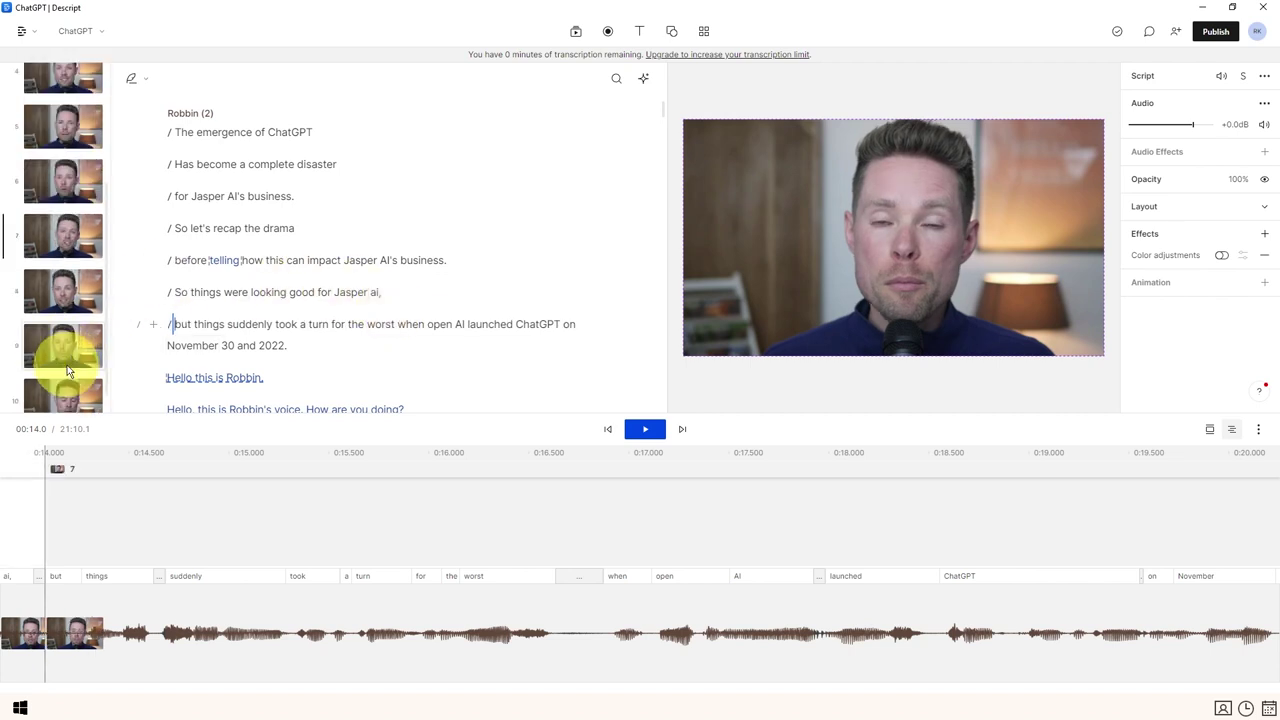
View the new sixth and seventh scenes through their script markers, finishing on the seventh scene.
click(170, 330)
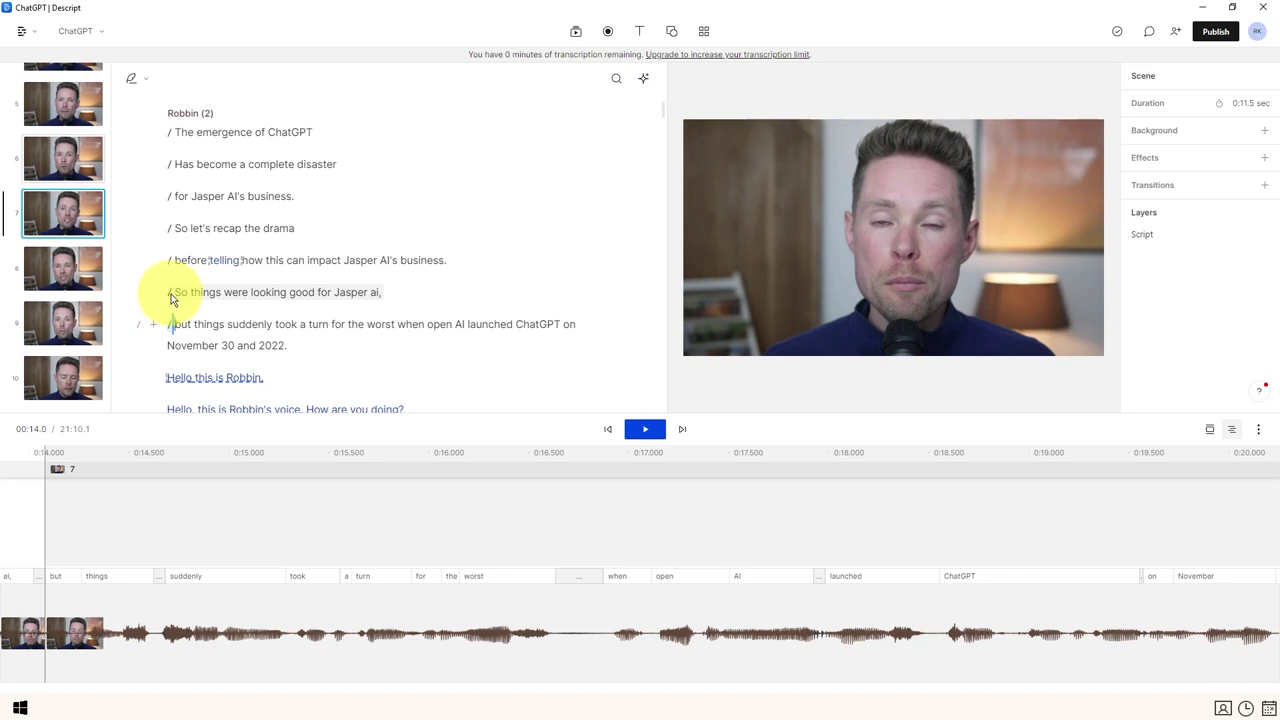
click(170, 294)
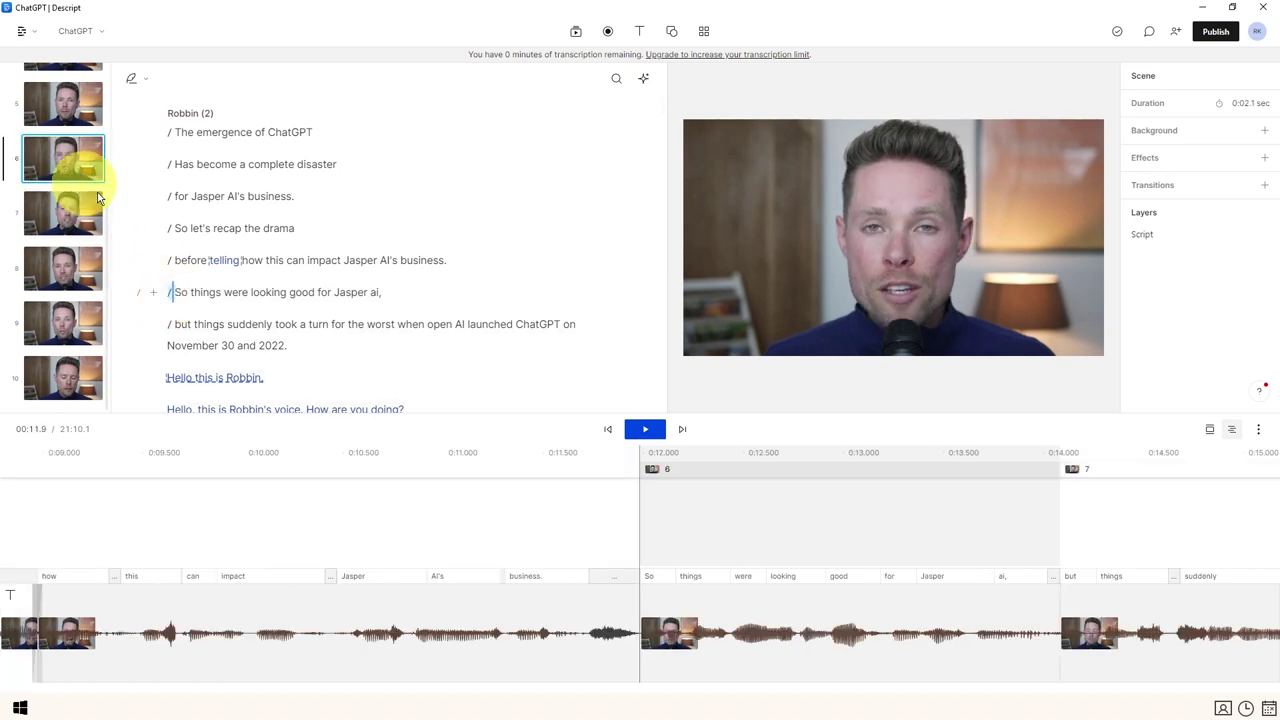
key(Down)
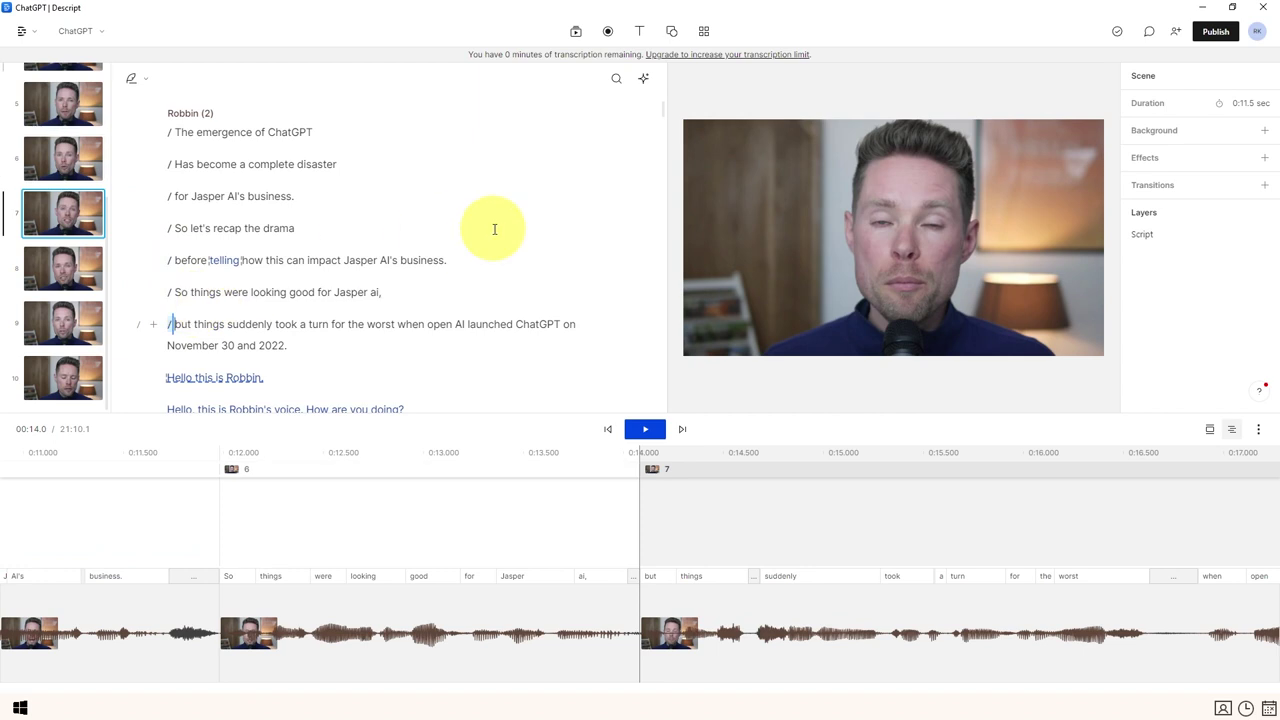
Browse the stock images, videos, GIFs and audio available for the seventh scene.
click(577, 34)
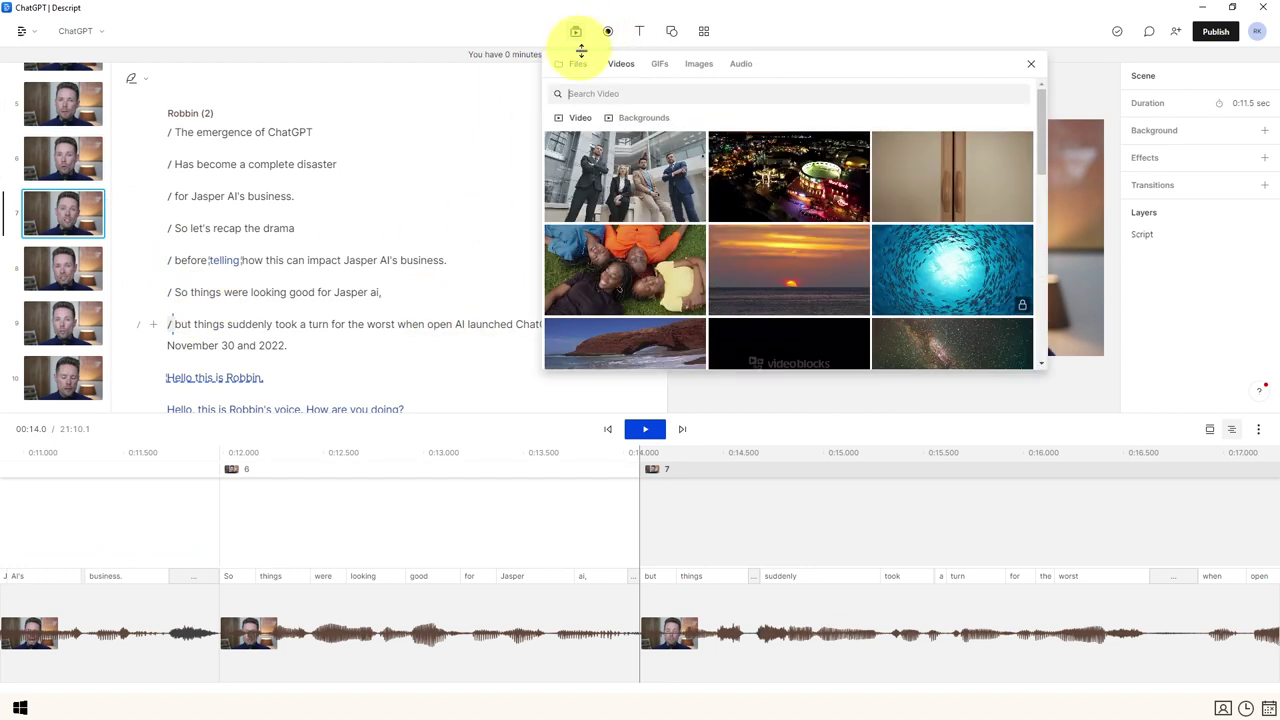
click(697, 65)
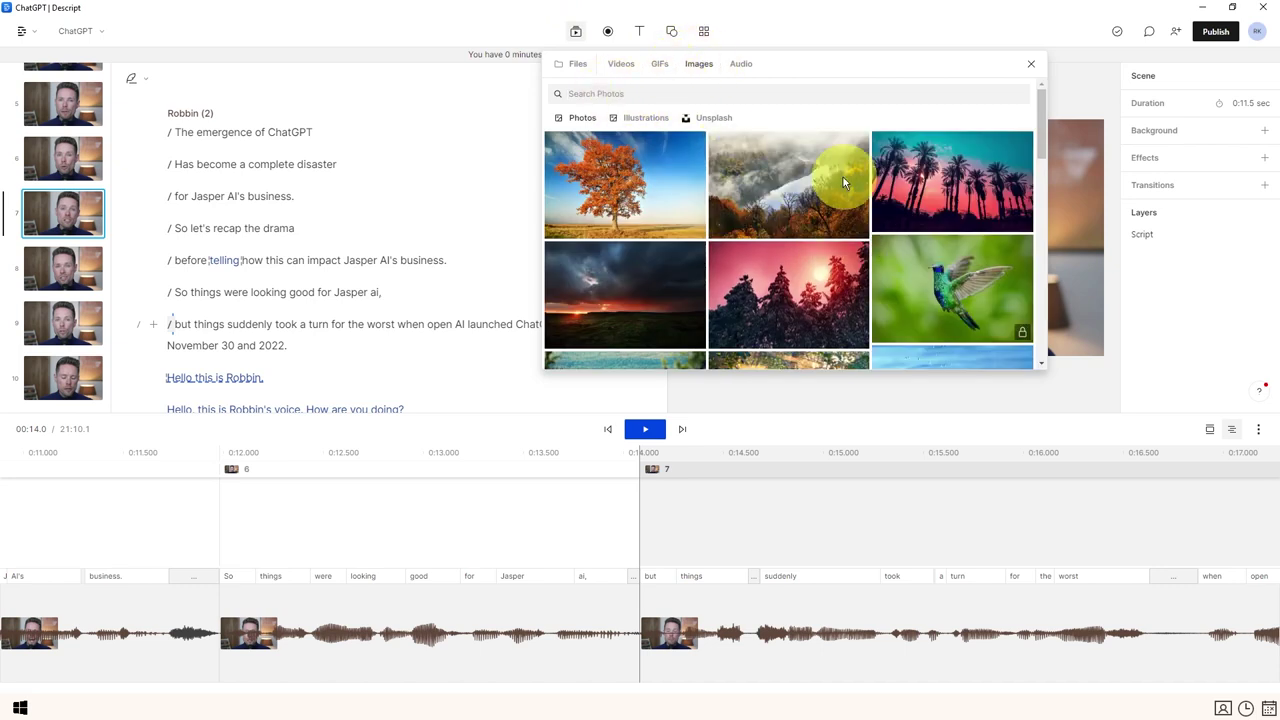
click(620, 64)
click(660, 70)
click(738, 63)
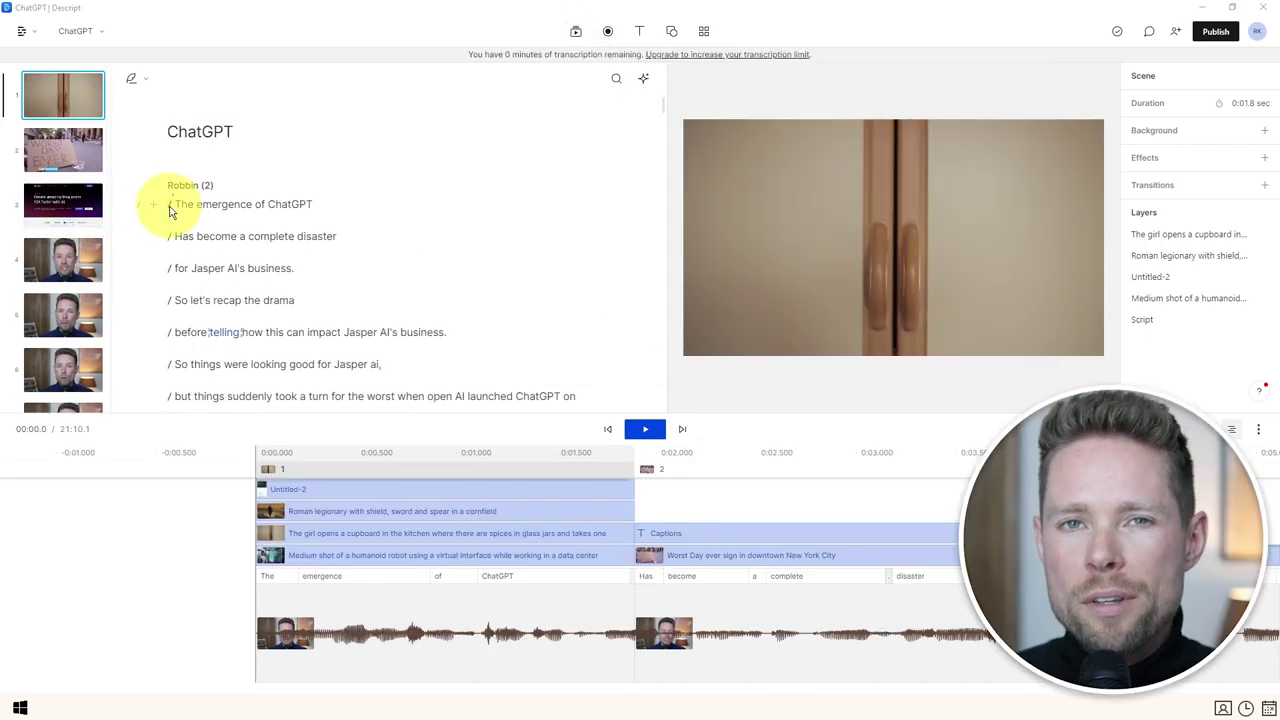
Add the "Karaoke: Future transparent" caption template to the first scene.
scroll(170, 212, down, 5)
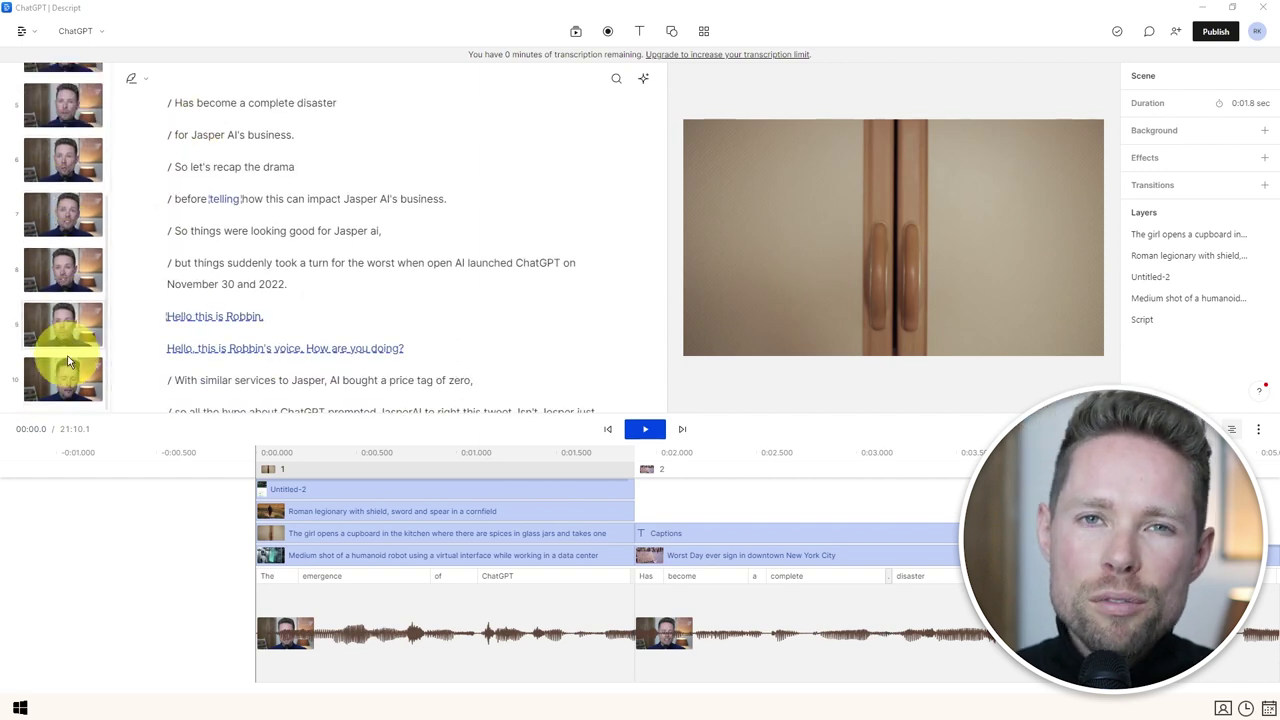
scroll(120, 260, up, 5)
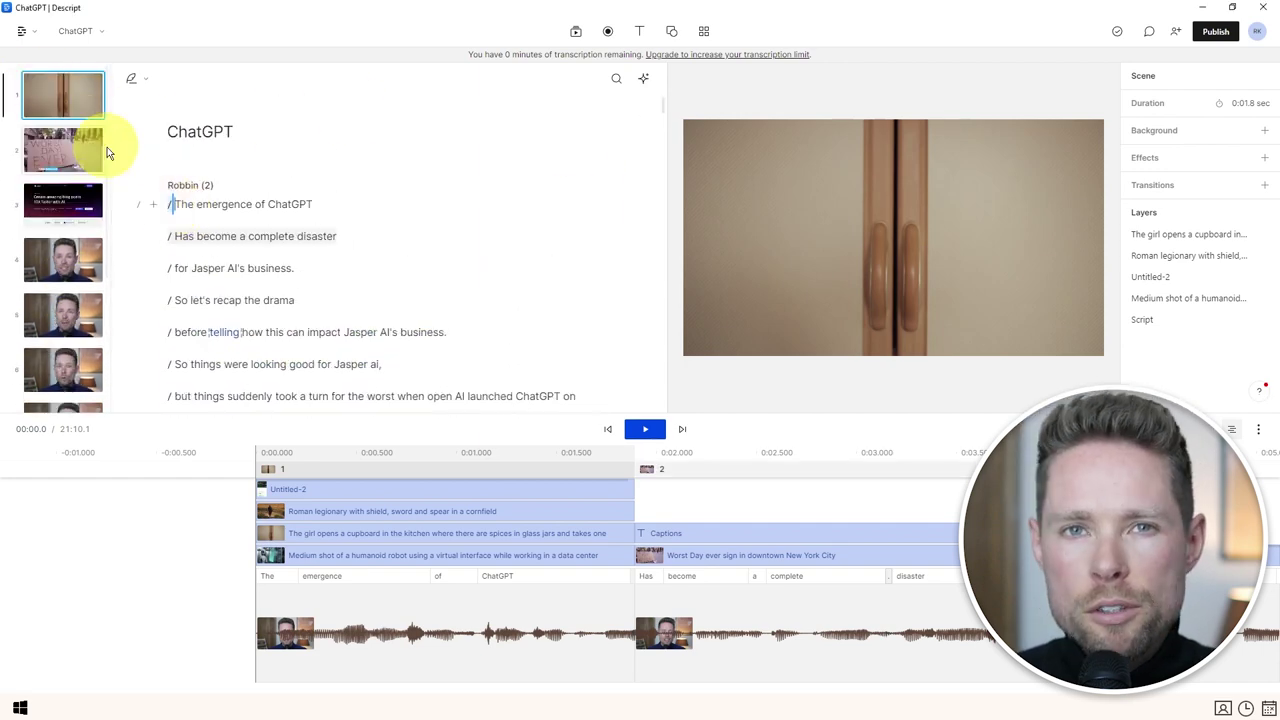
click(166, 197)
click(172, 204)
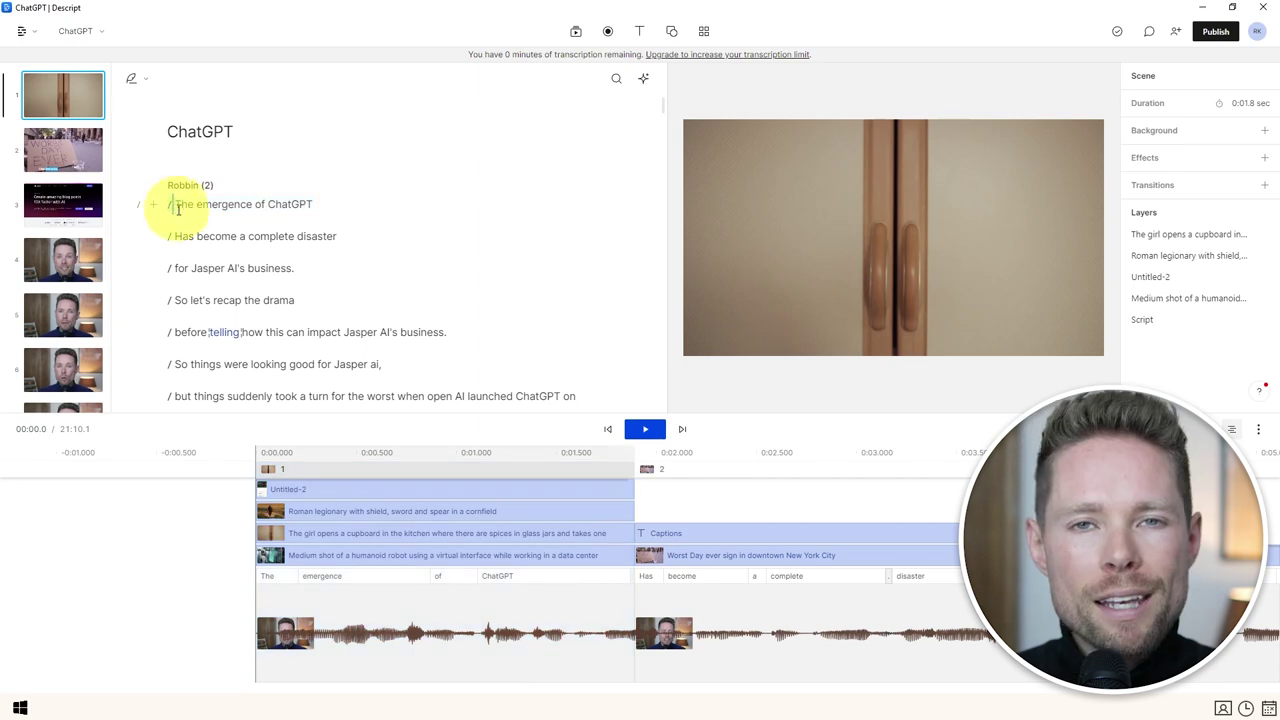
click(705, 33)
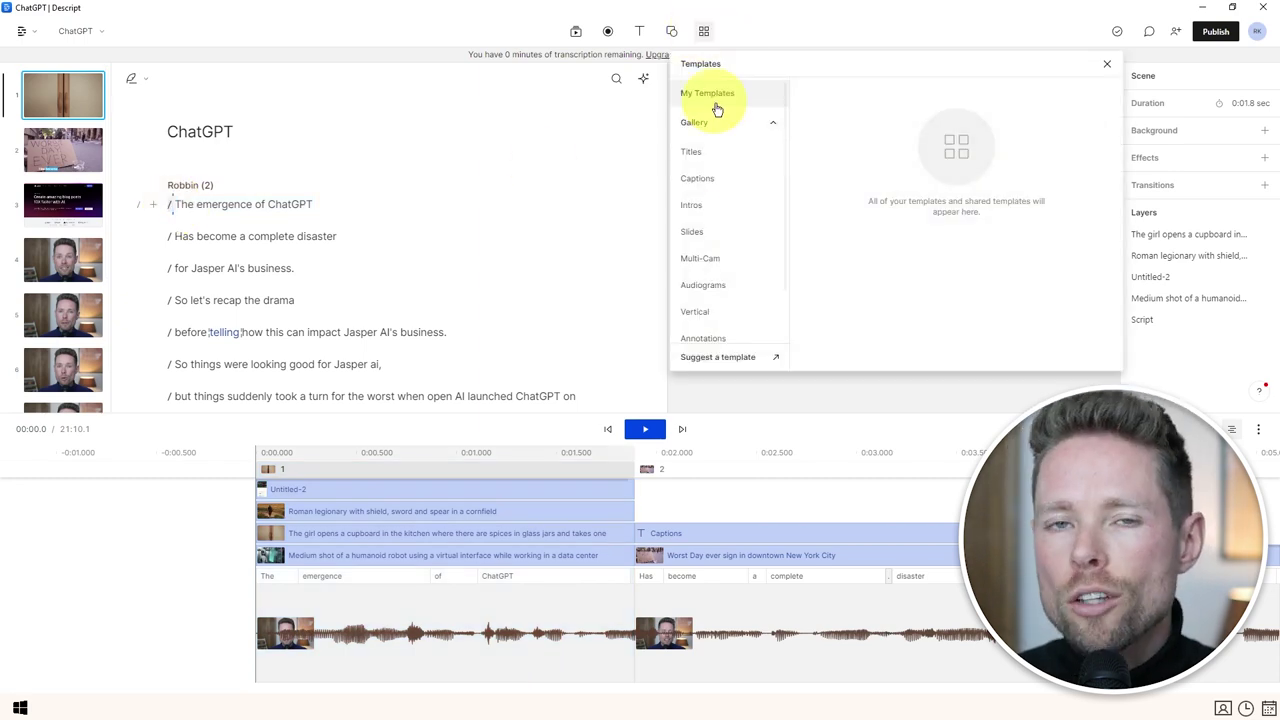
click(711, 182)
scroll(940, 300, down, 3)
scroll(950, 312, up, 5)
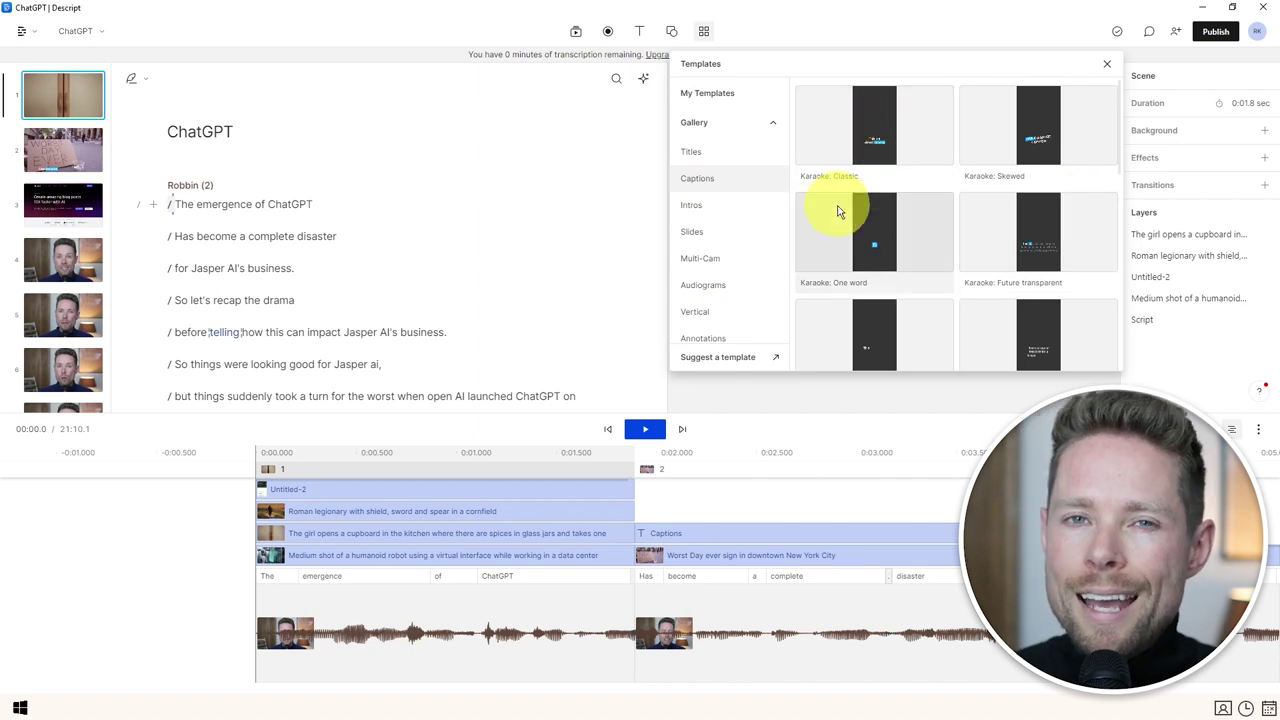
click(1040, 245)
click(869, 278)
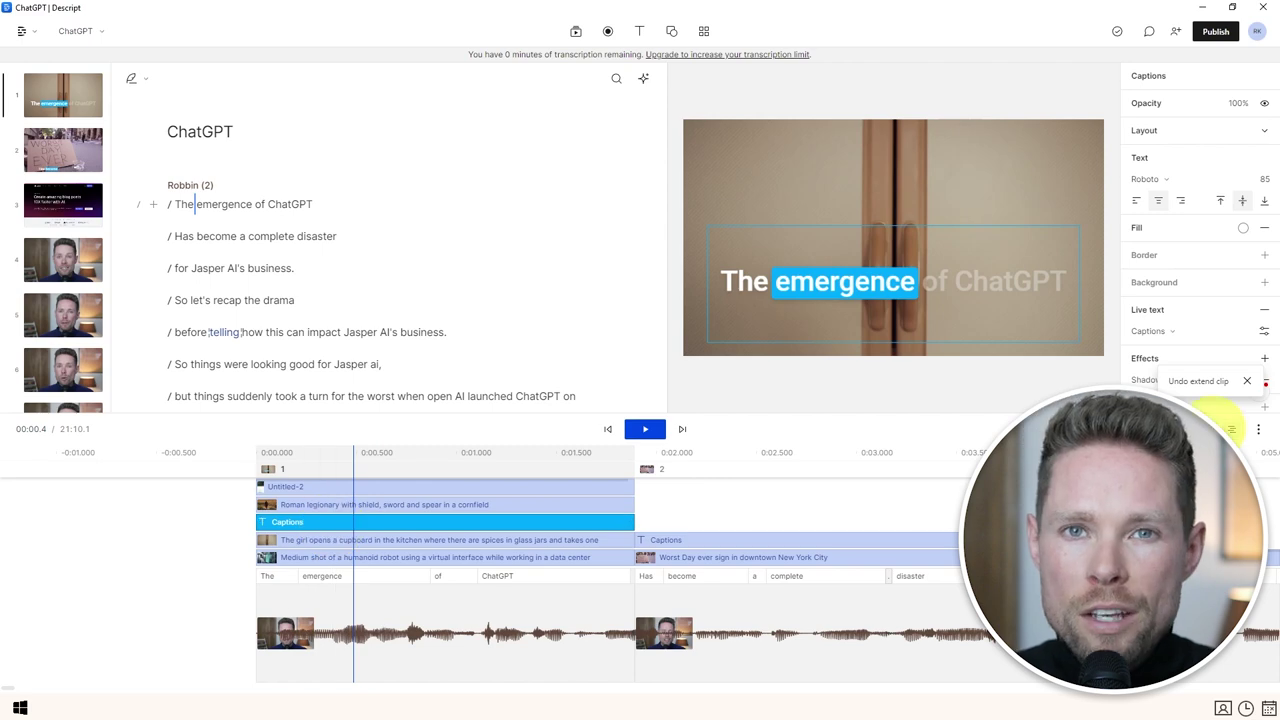
Shrink the first scene's caption box to a narrow strip near the frame's lower edge and reduce the caption font size.
click(1231, 429)
click(1231, 429)
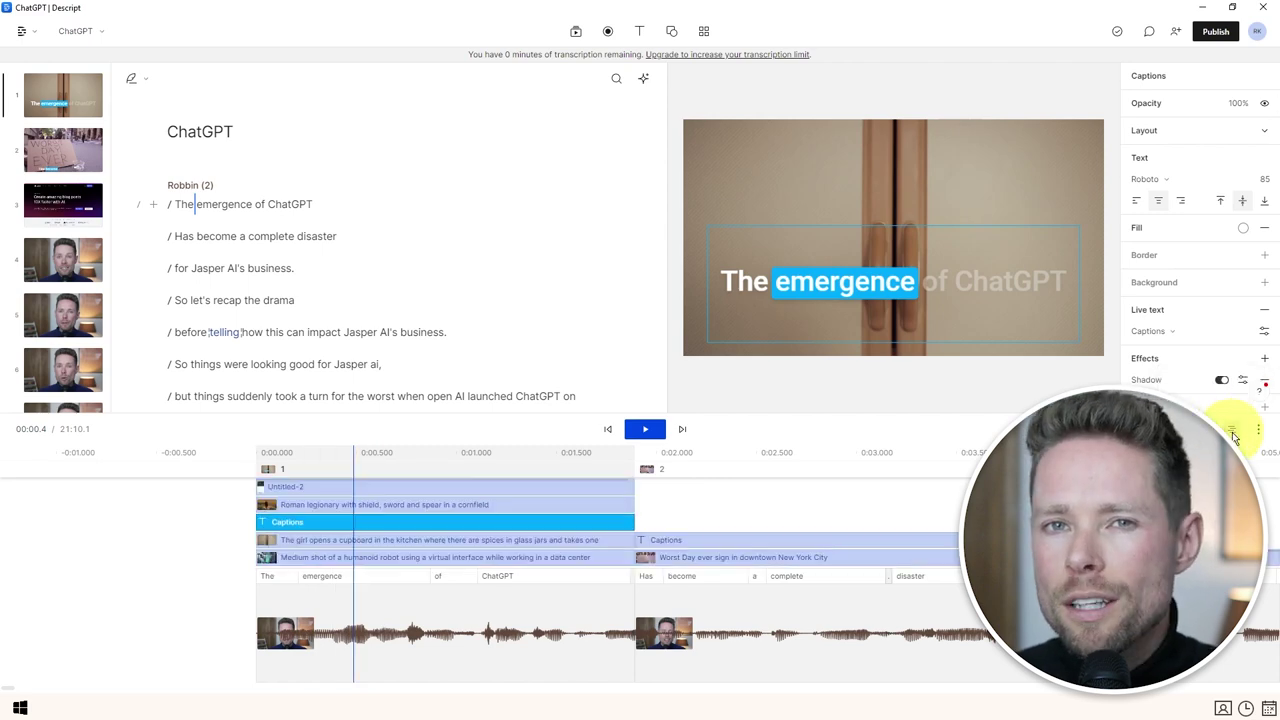
drag(905, 250, 917, 314)
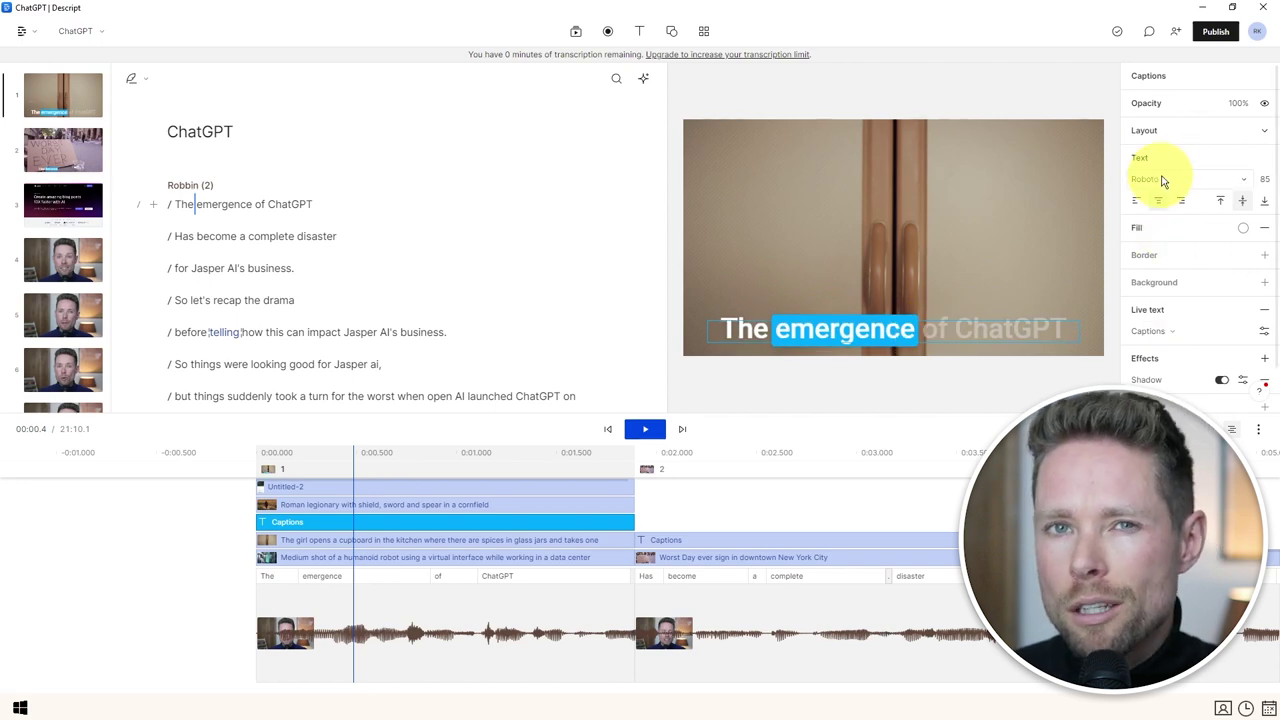
drag(1261, 180, 611, 354)
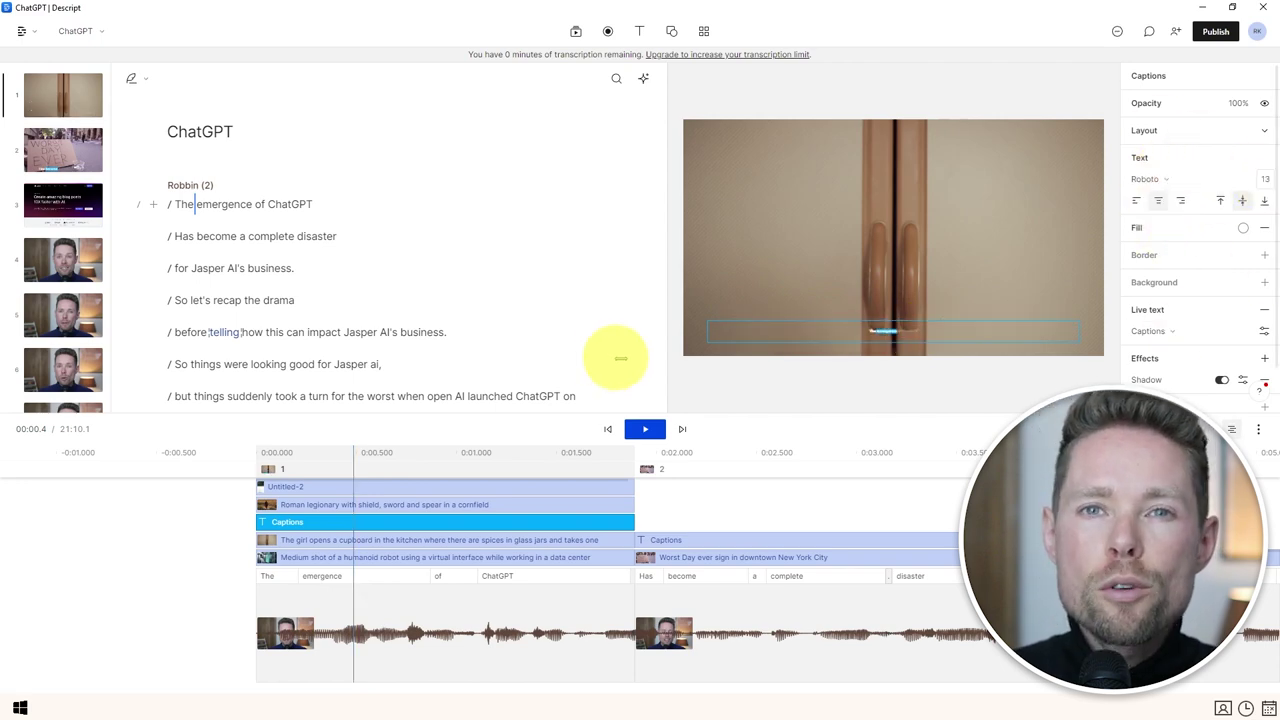
drag(992, 315, 1265, 183)
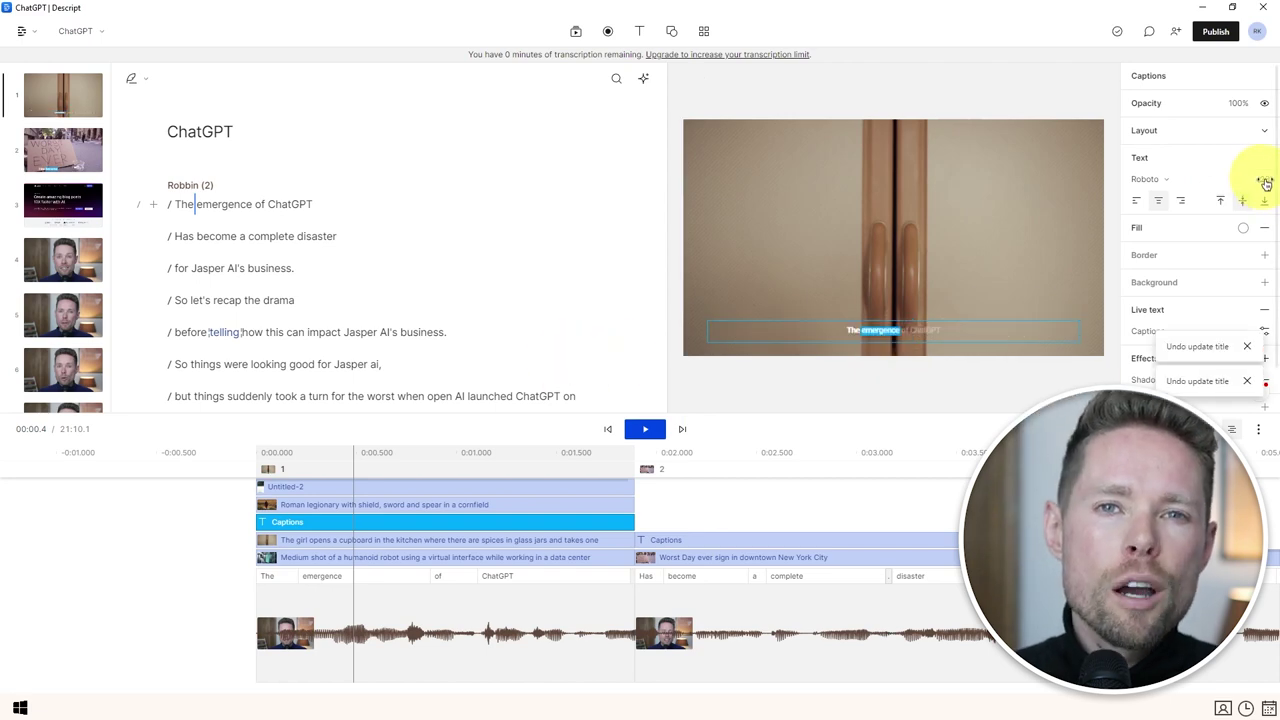
click(1171, 309)
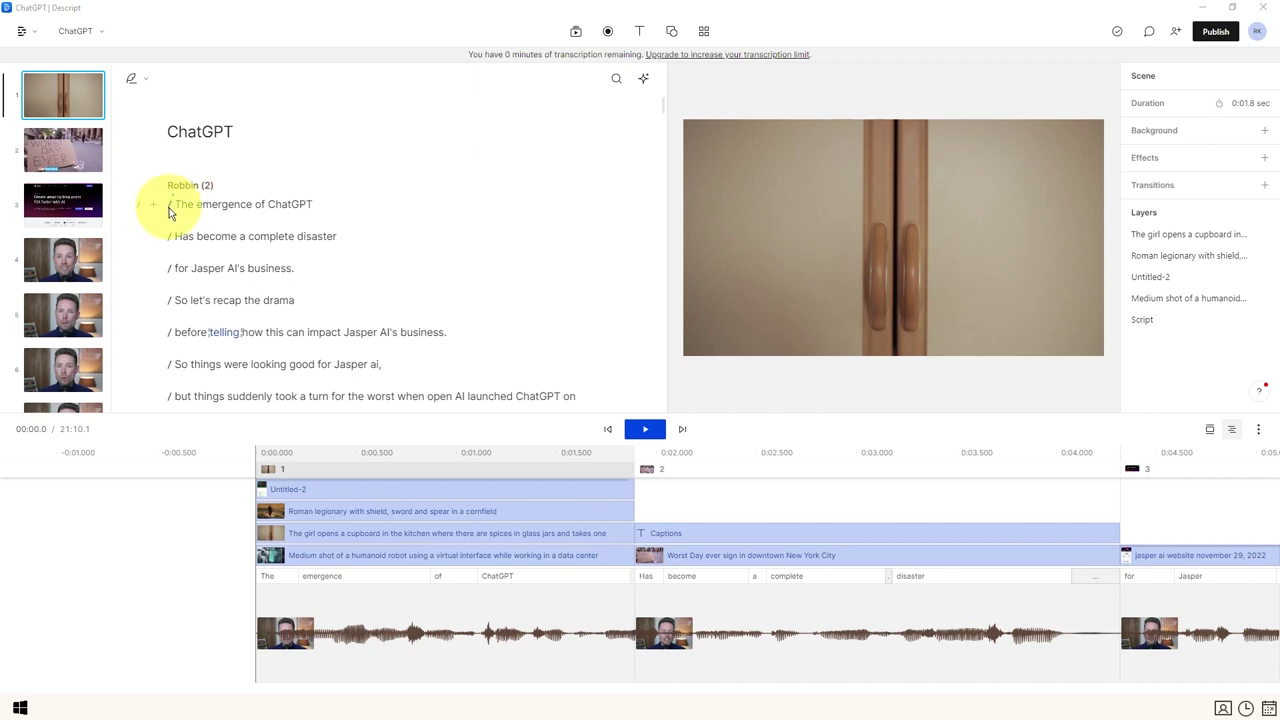
Look through the list of scenes and select the first scene.
scroll(200, 290, down, 3)
scroll(60, 330, down, 4)
scroll(68, 362, up, 5)
click(96, 108)
click(69, 96)
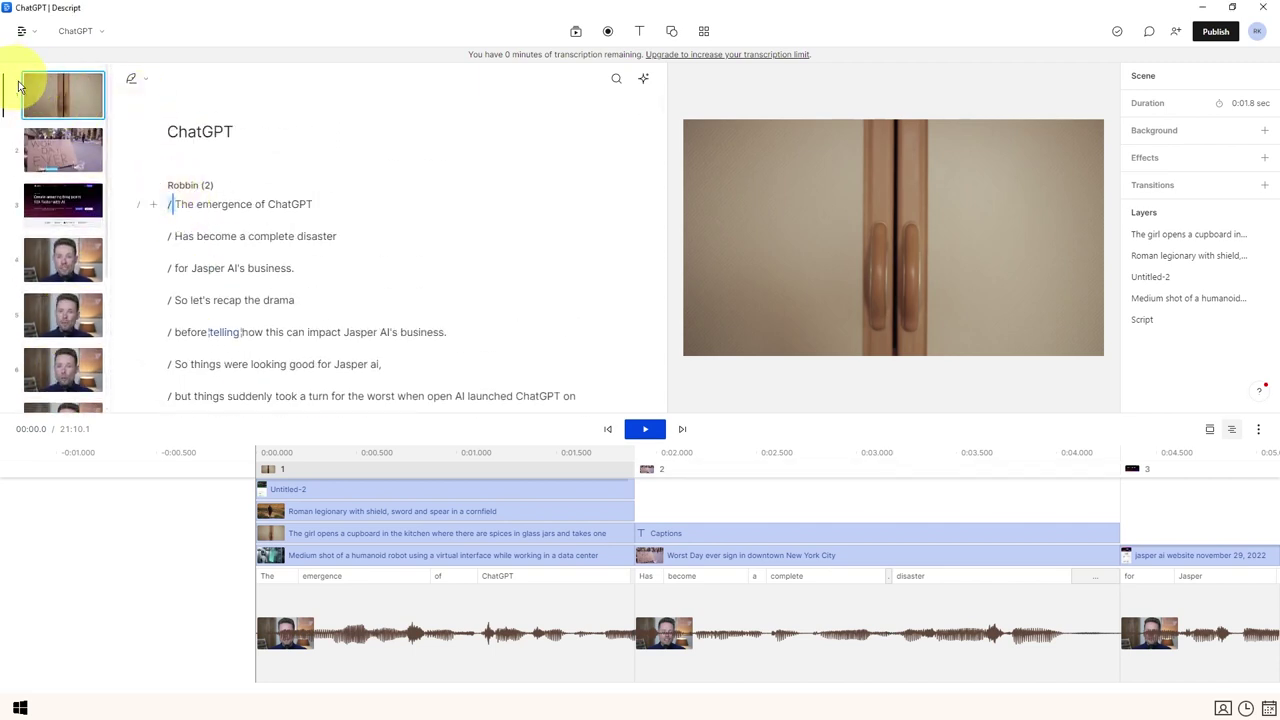
click(96, 119)
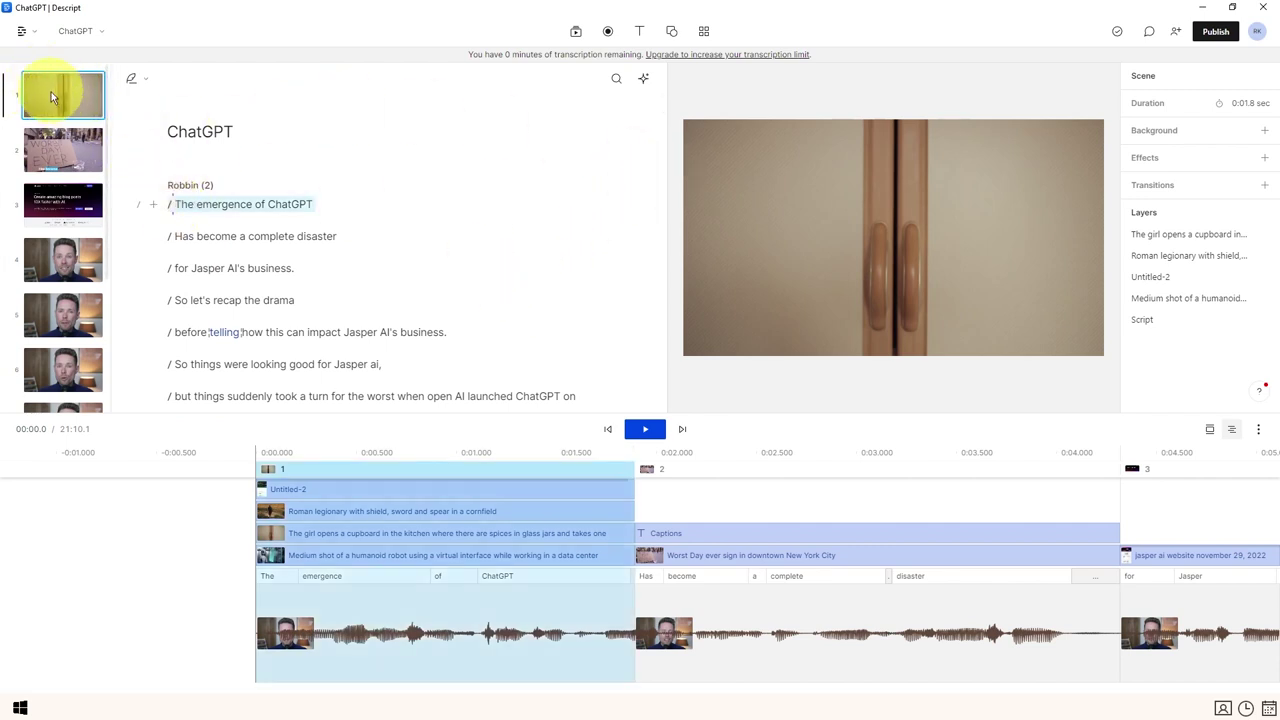
Add the "Karaoke: Future transparent" template from the Captions gallery to the first scene.
click(170, 205)
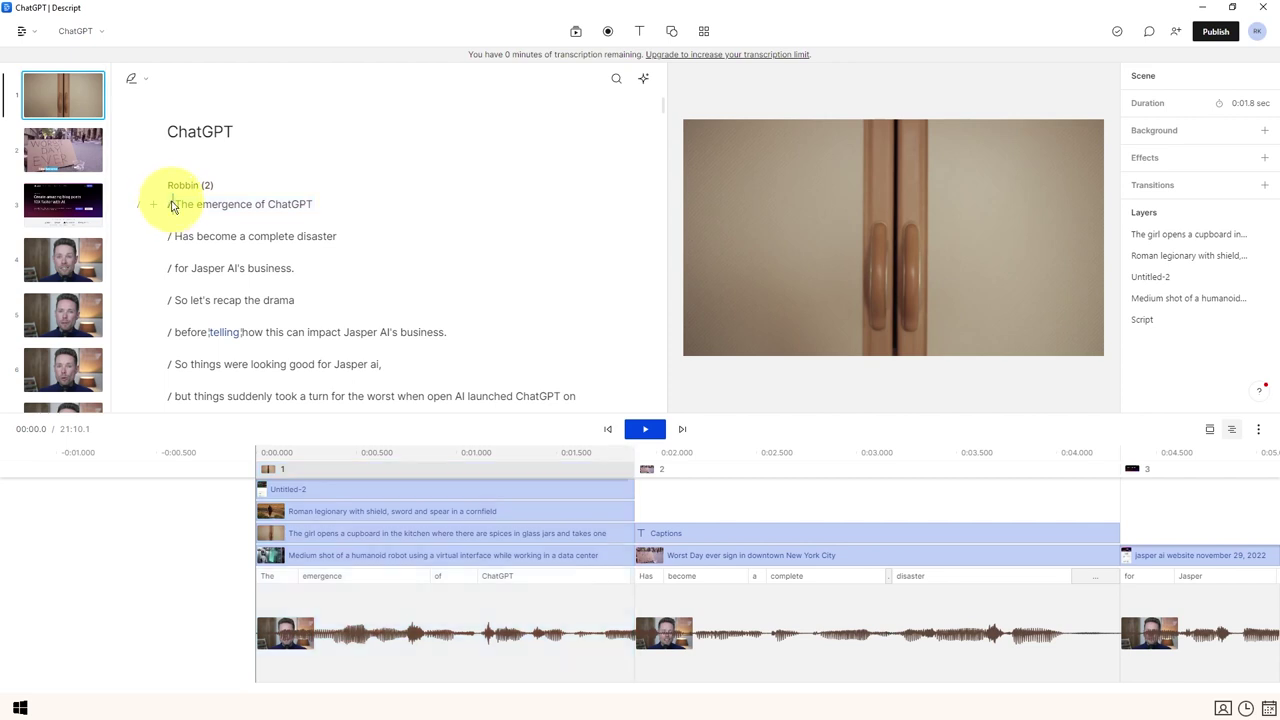
click(704, 33)
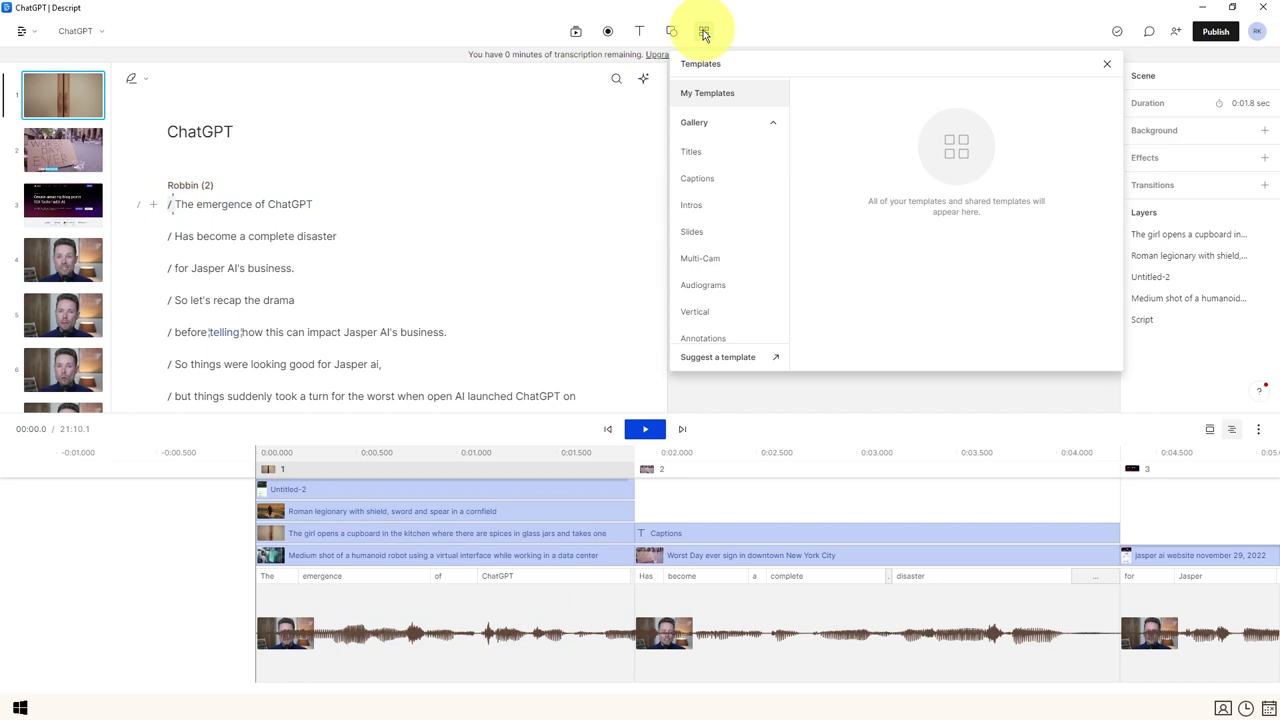
click(711, 181)
scroll(908, 225, down, 3)
scroll(935, 295, down, 1)
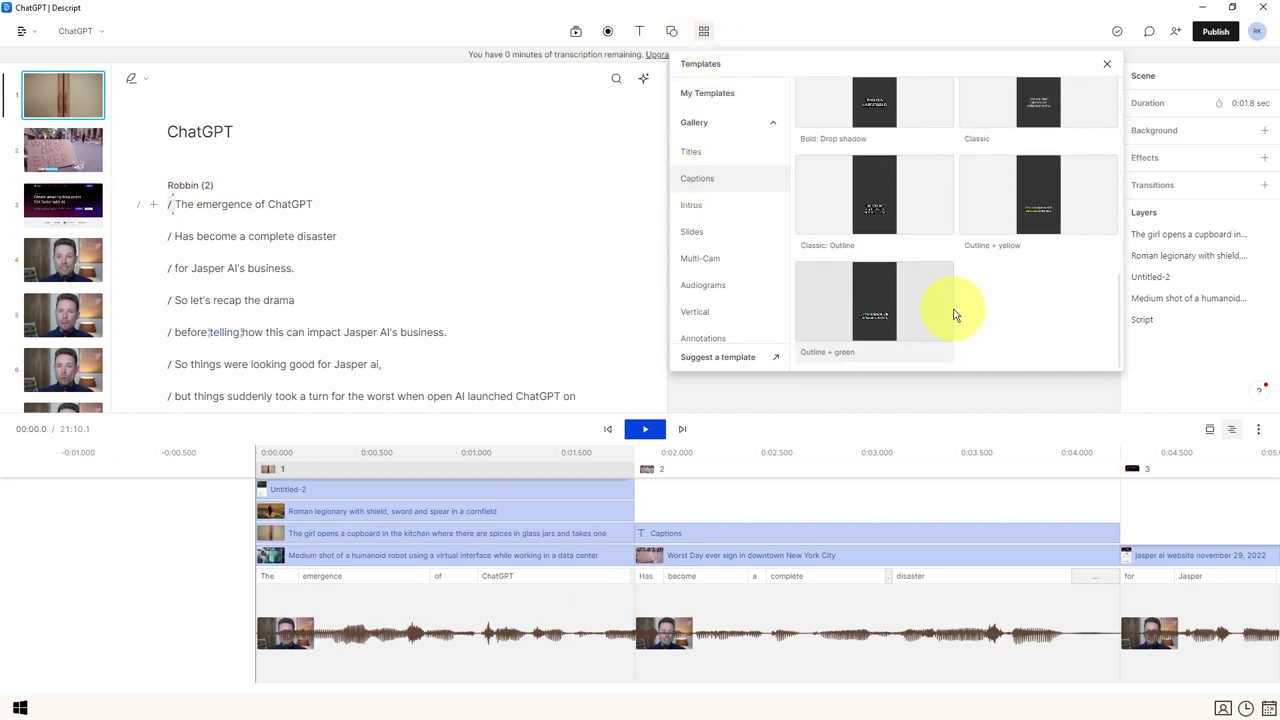
scroll(915, 300, up, 5)
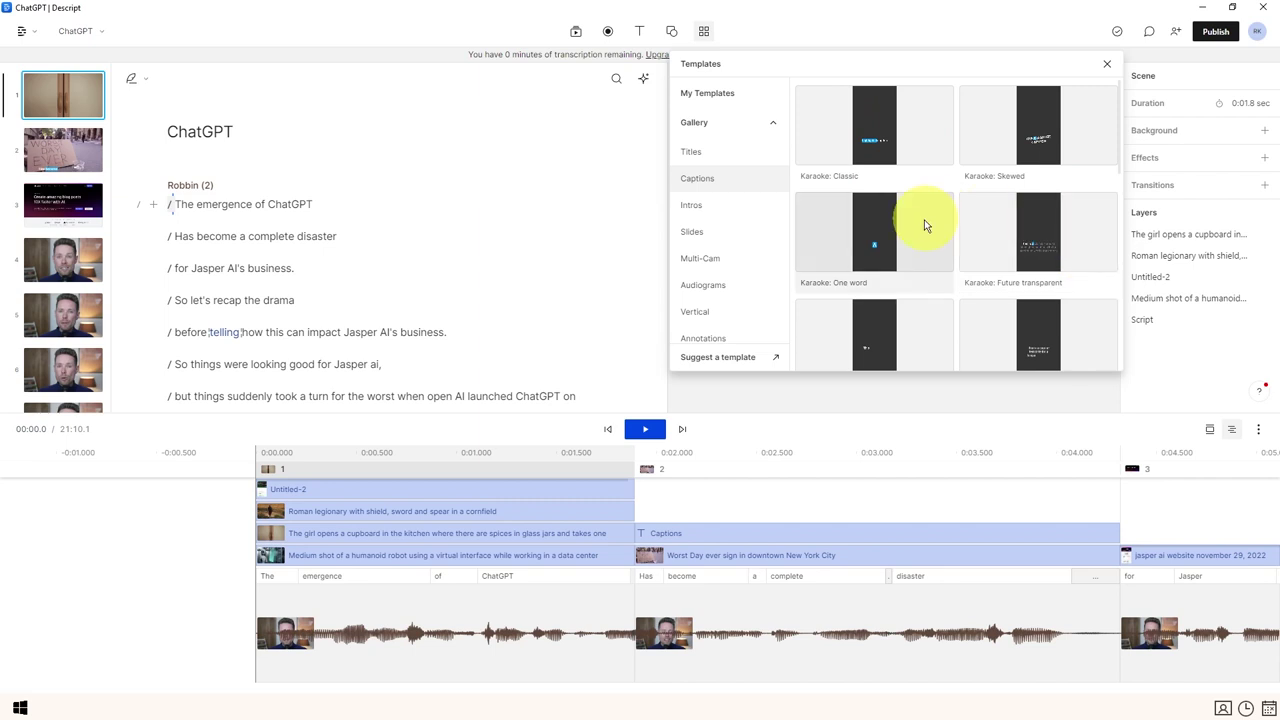
click(1045, 247)
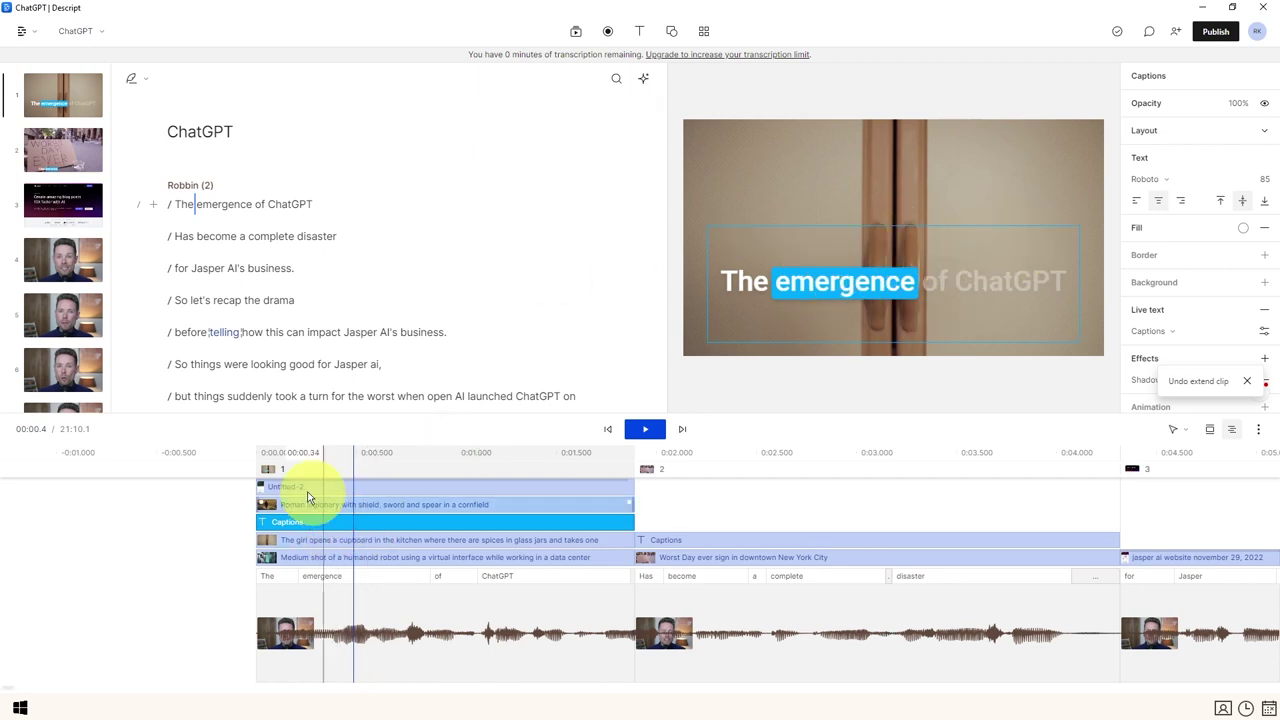
Show all layers in the timeline and shrink the first scene's caption box to a narrow strip near the frame's lower edge.
click(1213, 432)
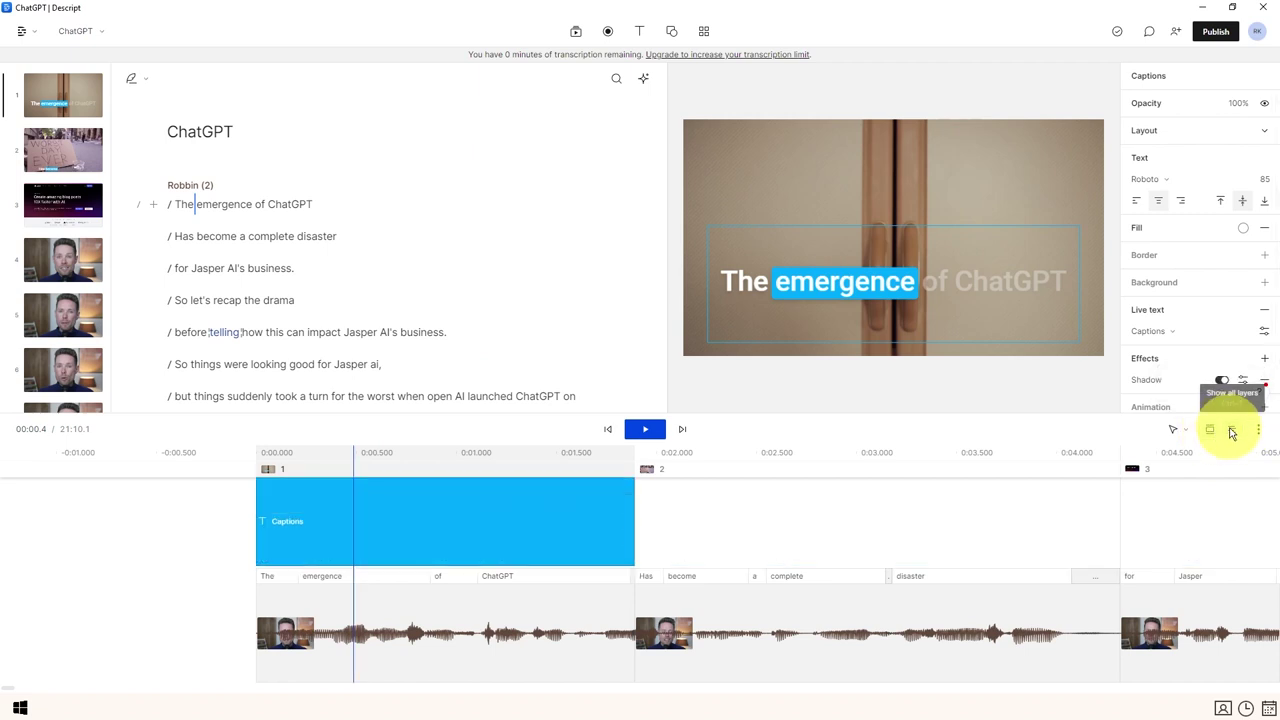
click(1231, 430)
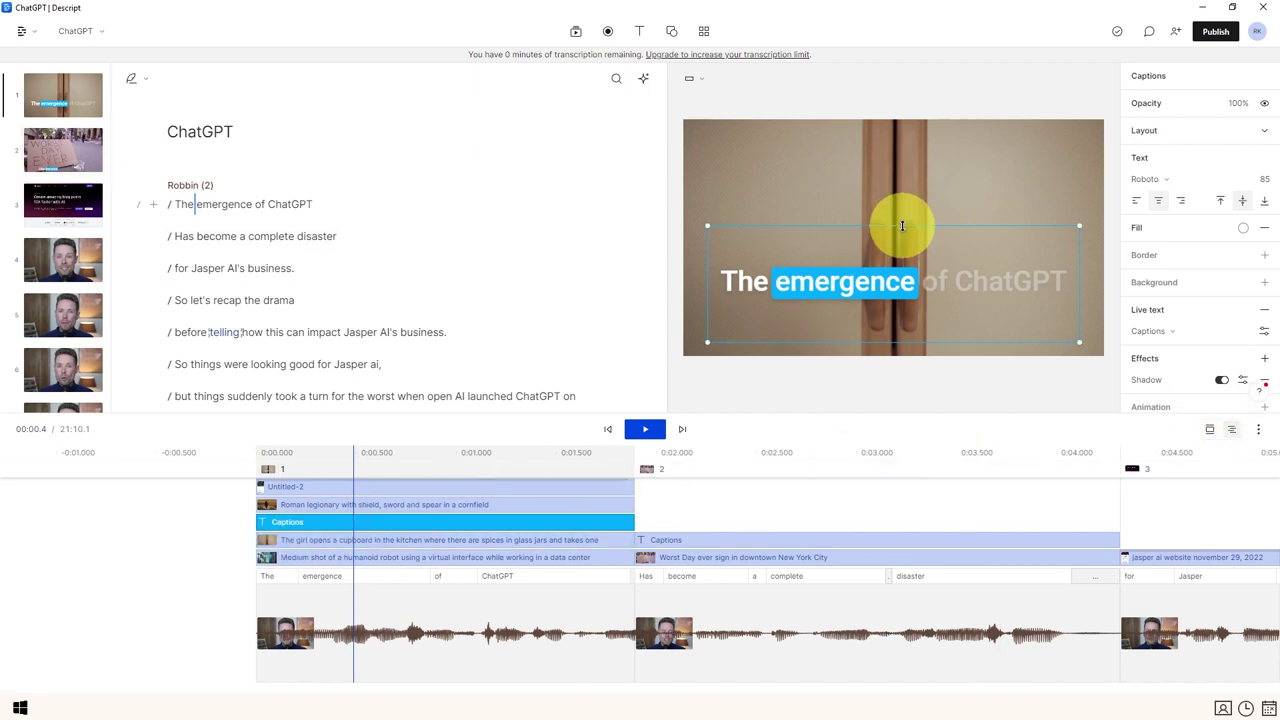
drag(903, 226, 908, 323)
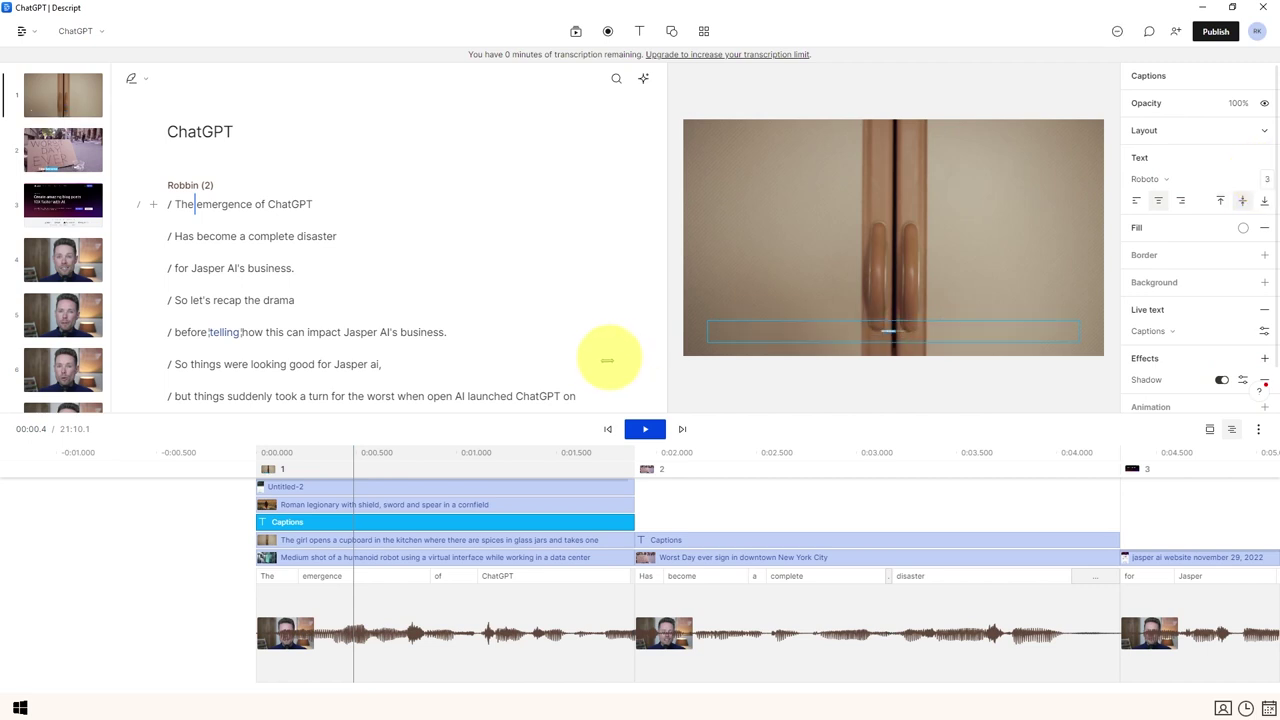
Undo the font size changes made to the first scene's captions.
click(1001, 320)
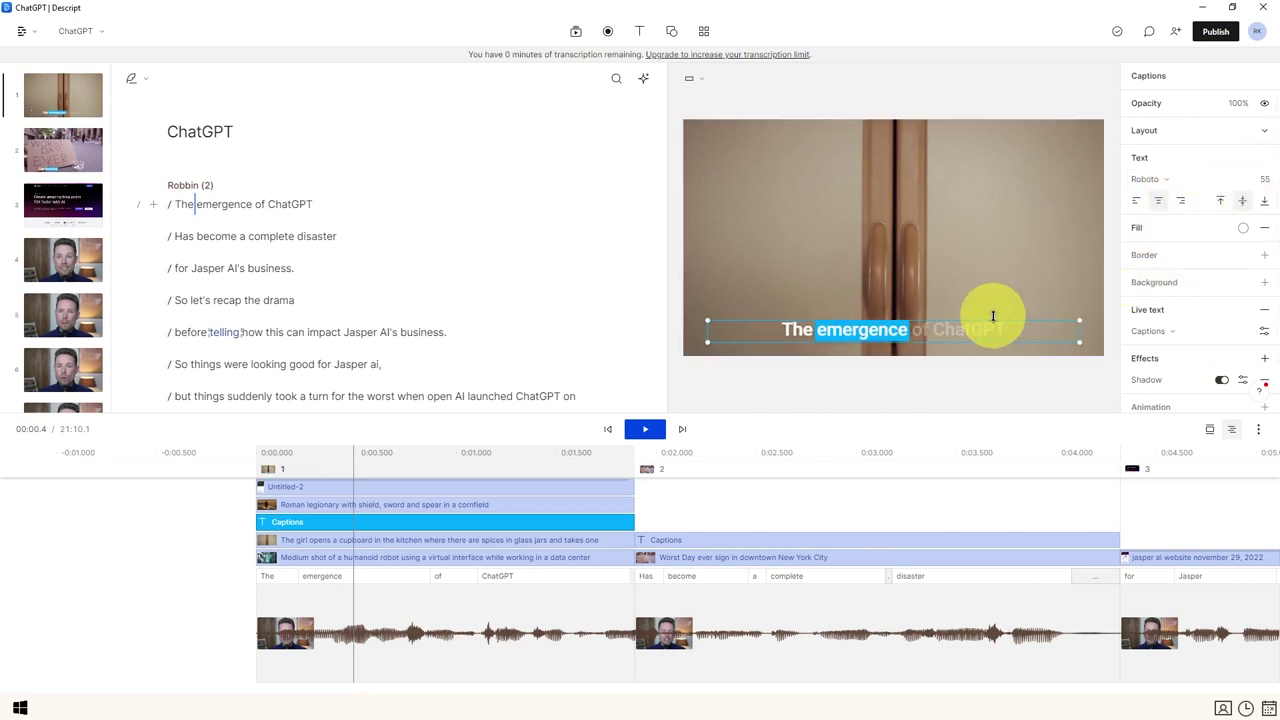
key(ctrl+z)
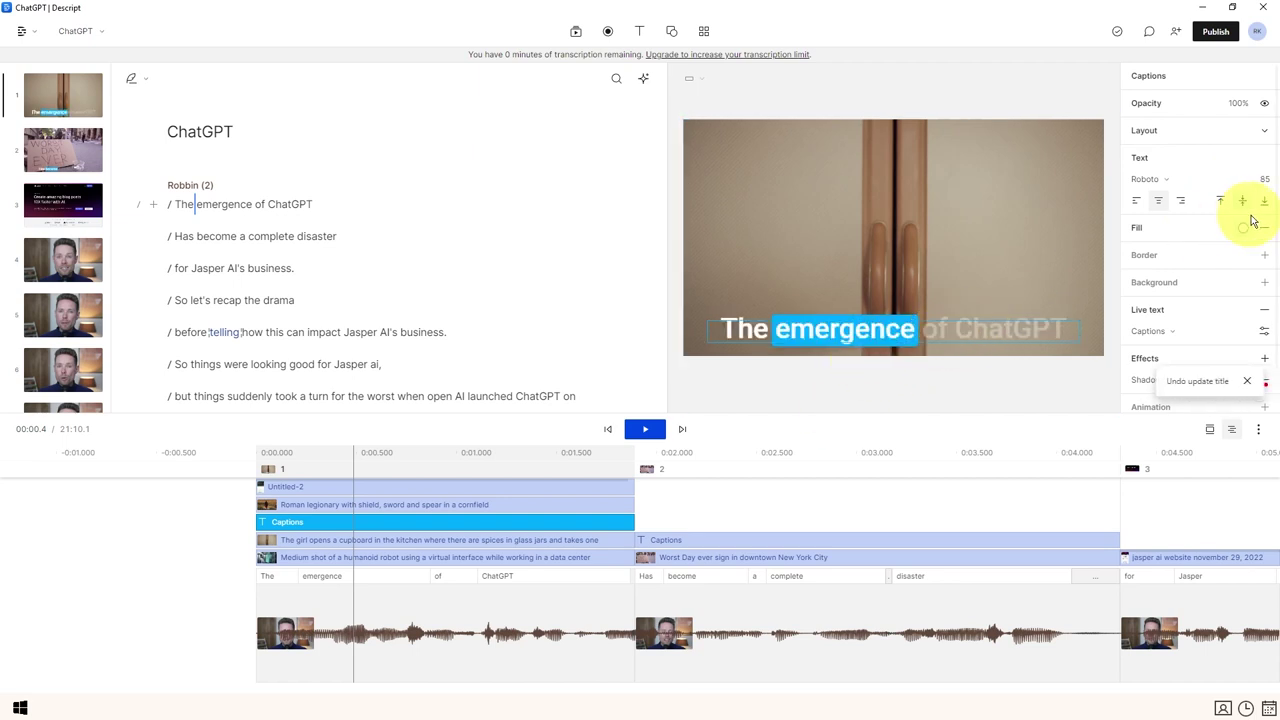
key(ctrl+z)
key(ctrl+z)
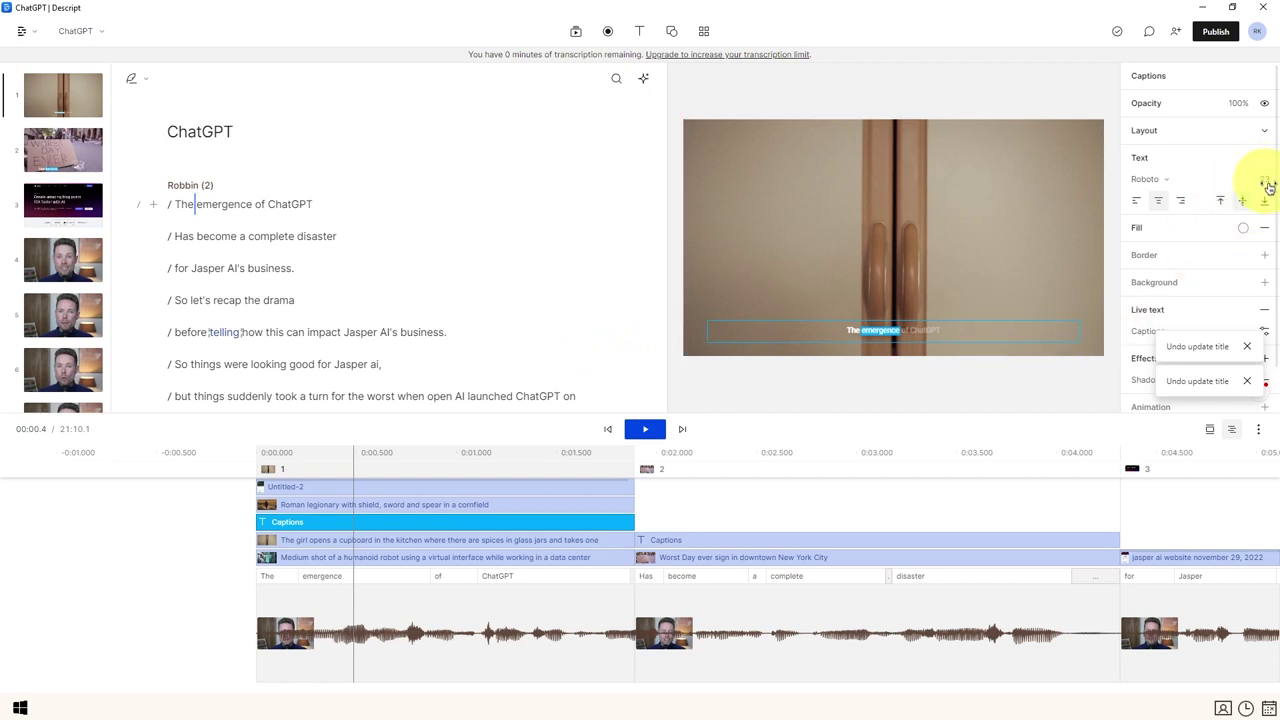
key(ctrl+z)
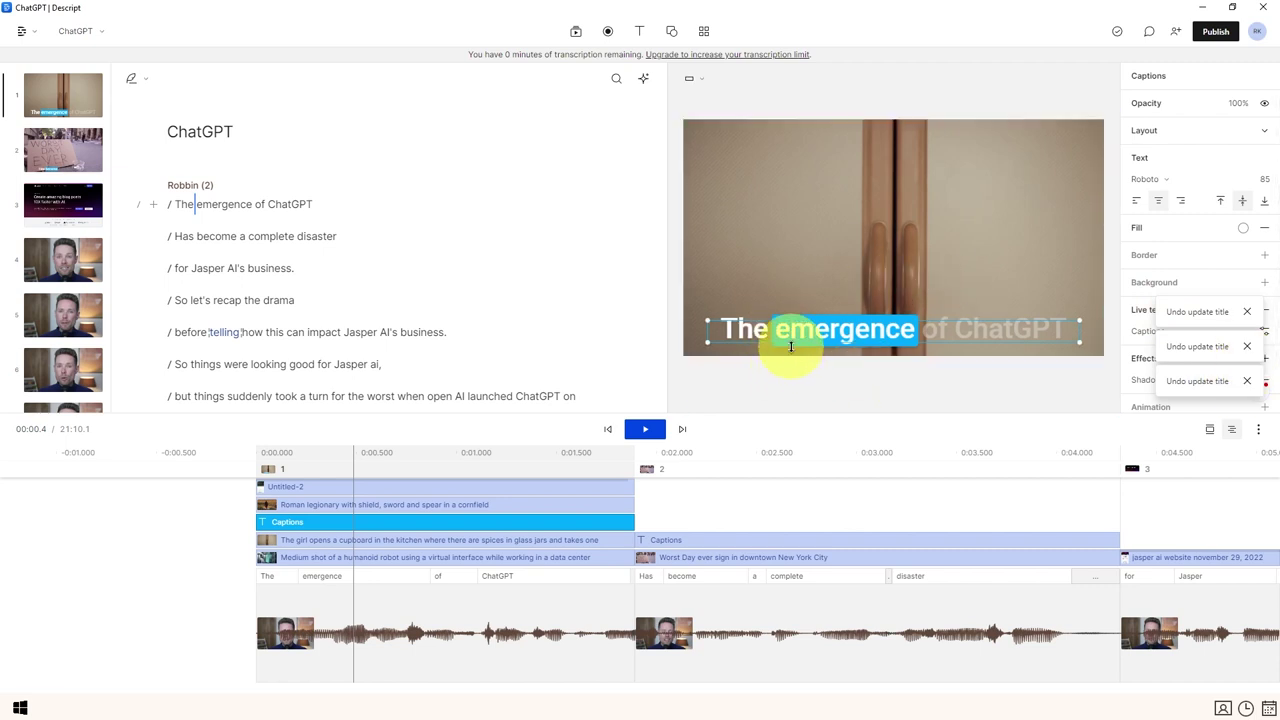
Play back the opening scenes from the start to review the captions.
key(Home)
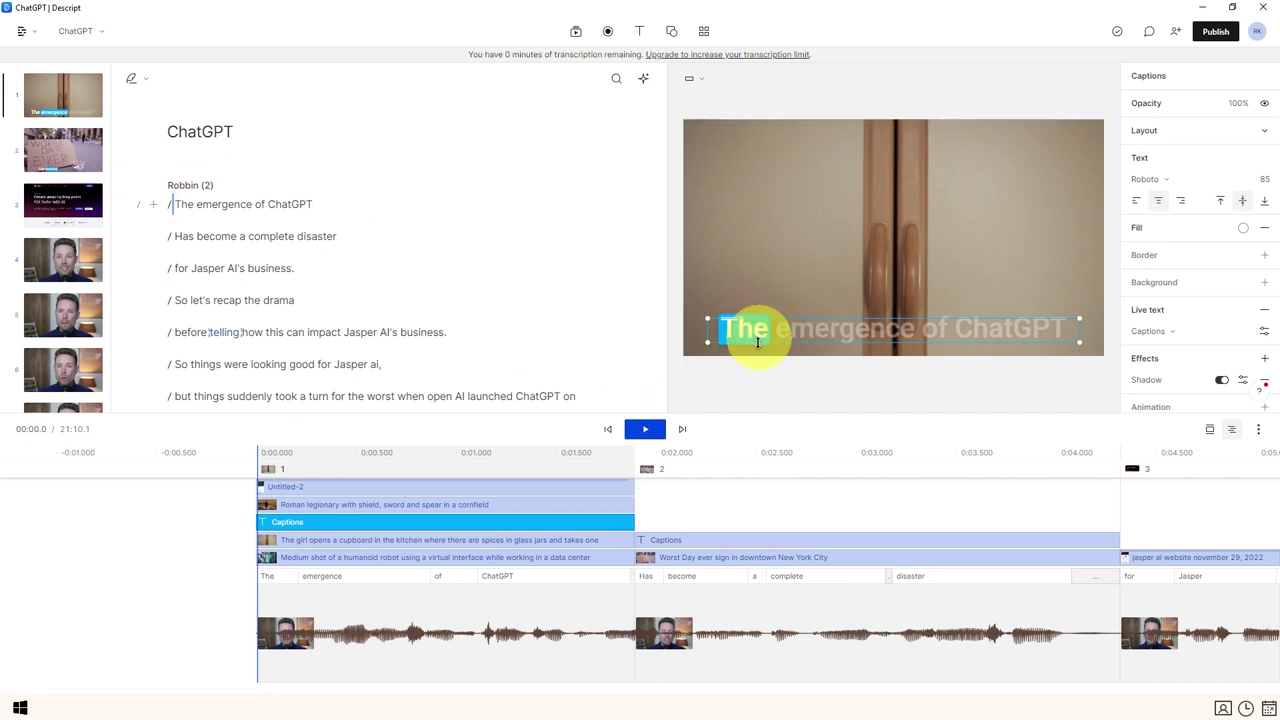
click(659, 425)
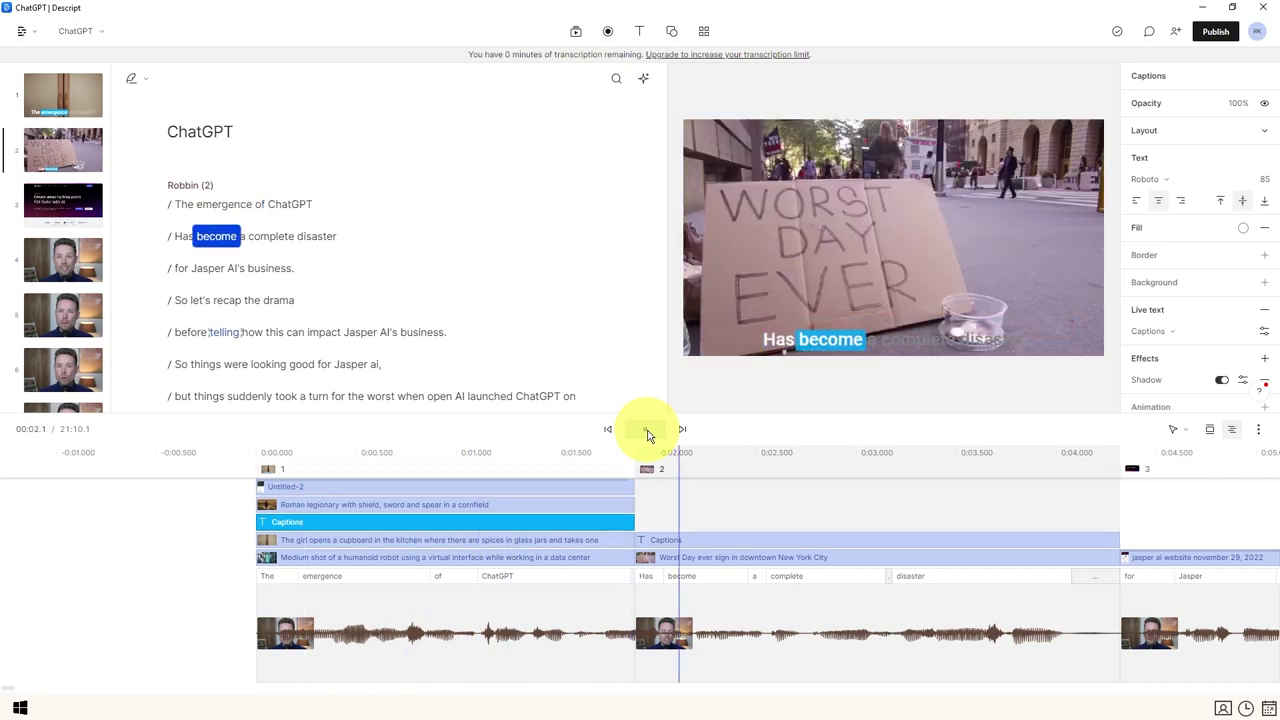
click(646, 430)
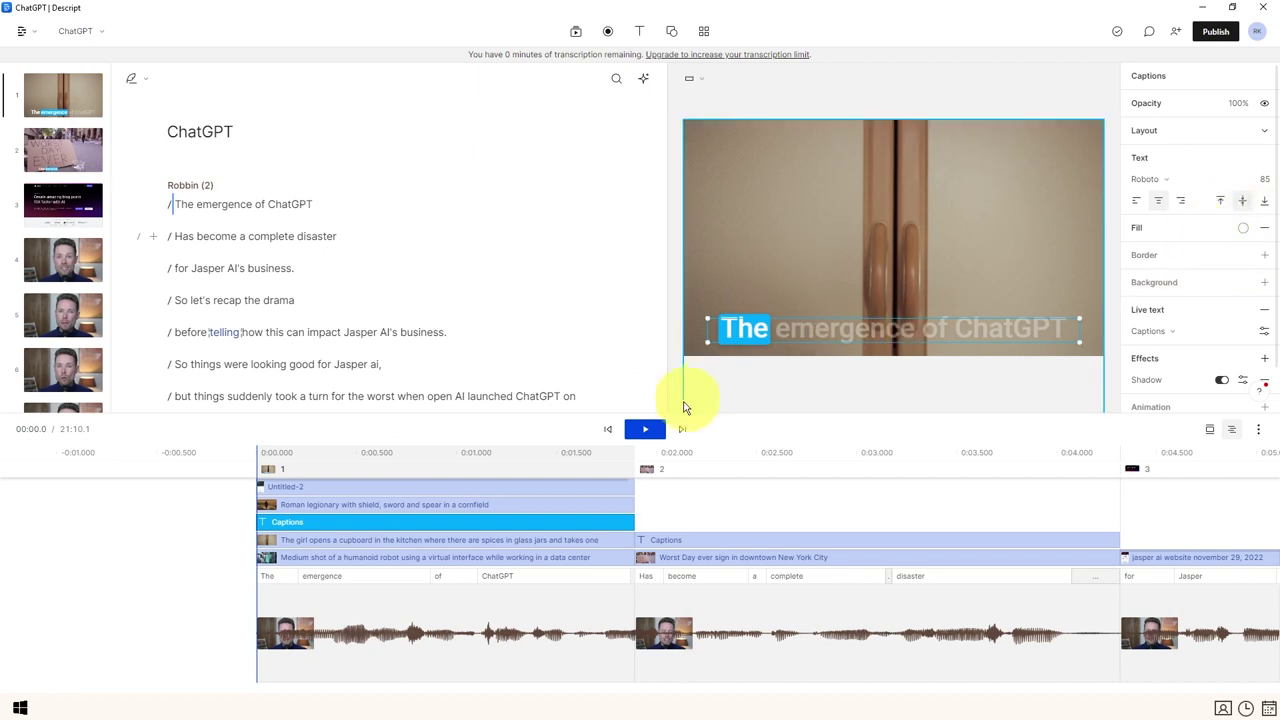
click(646, 430)
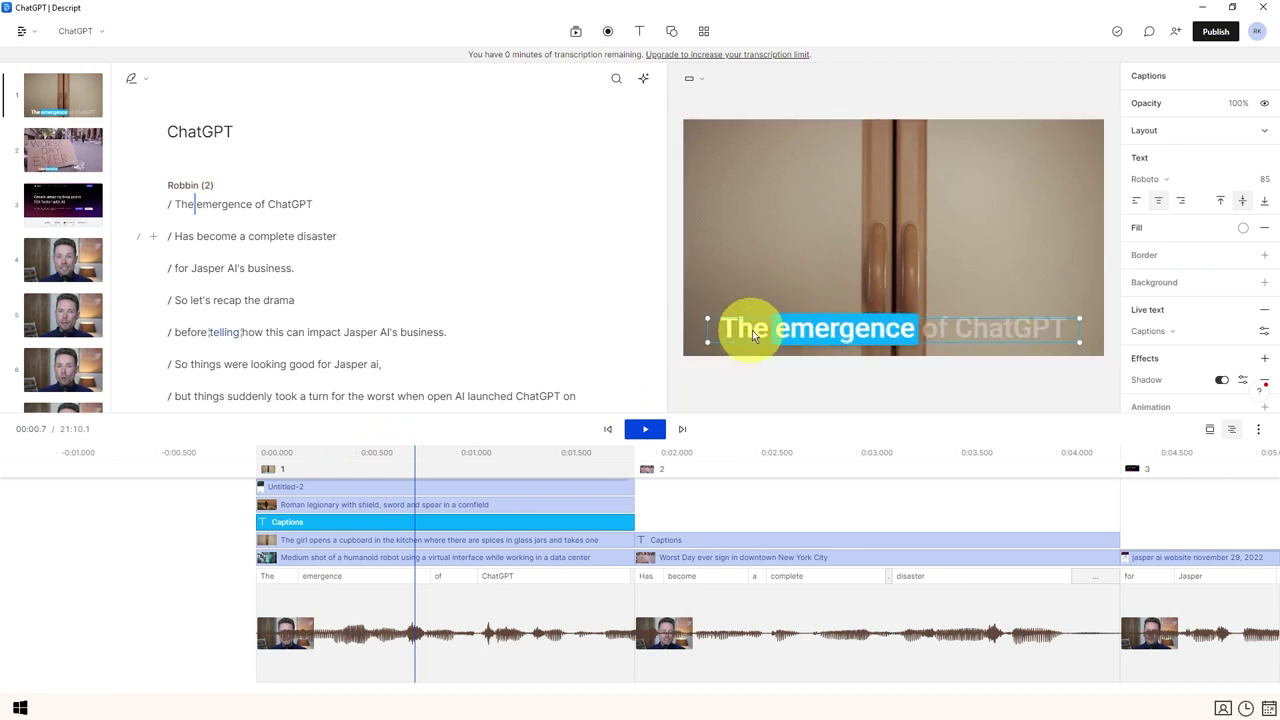
Try a light red fill colour (ef6565) on the first scene's caption text.
click(1243, 228)
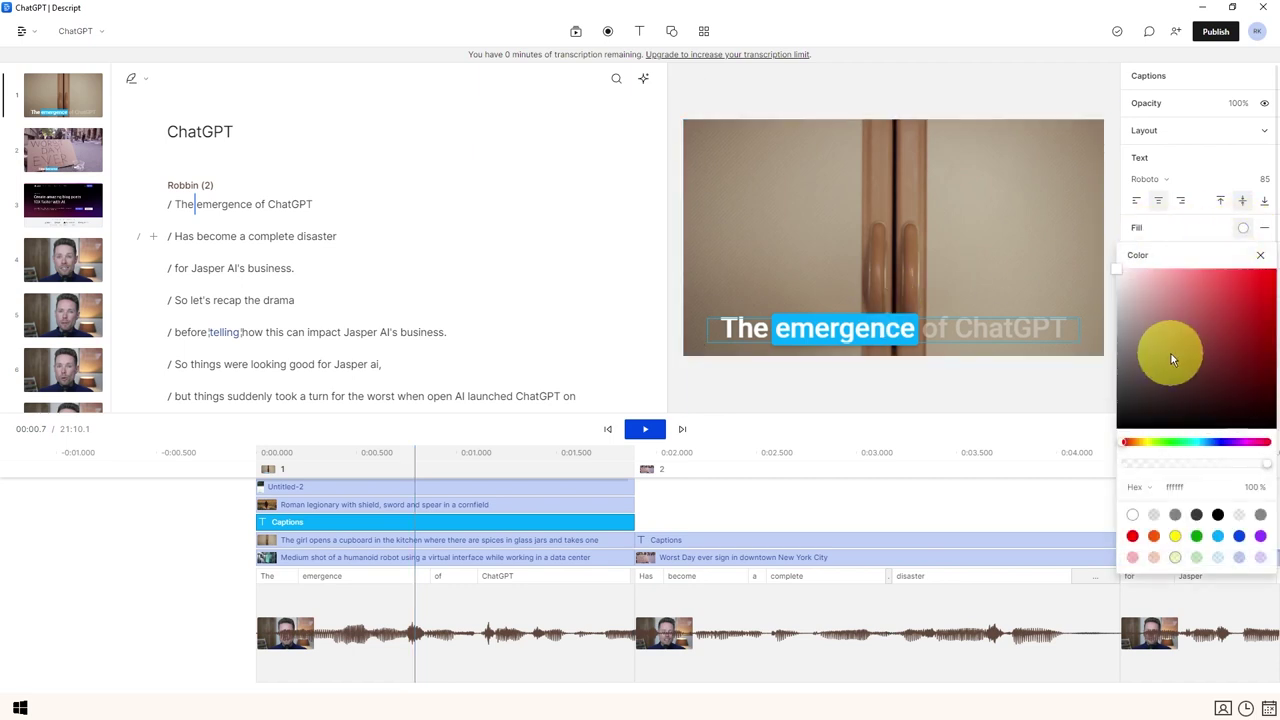
drag(1131, 378, 1122, 348)
drag(1155, 303, 1248, 251)
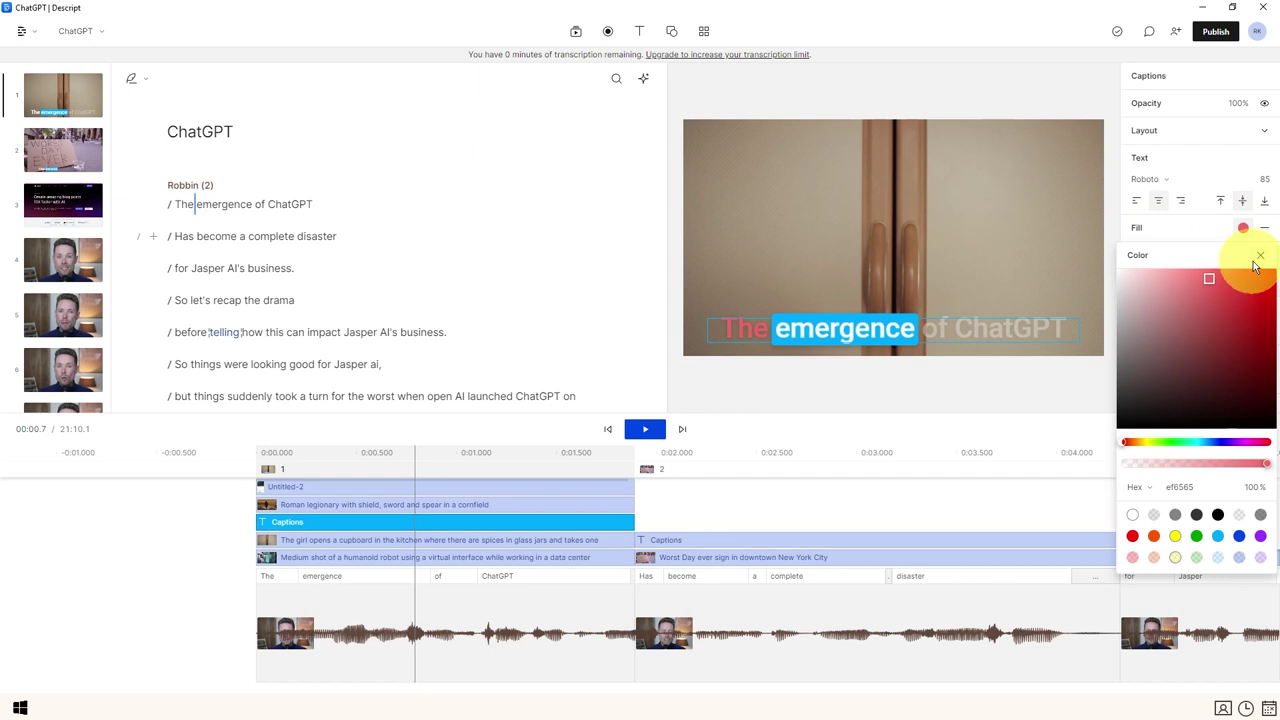
click(1247, 240)
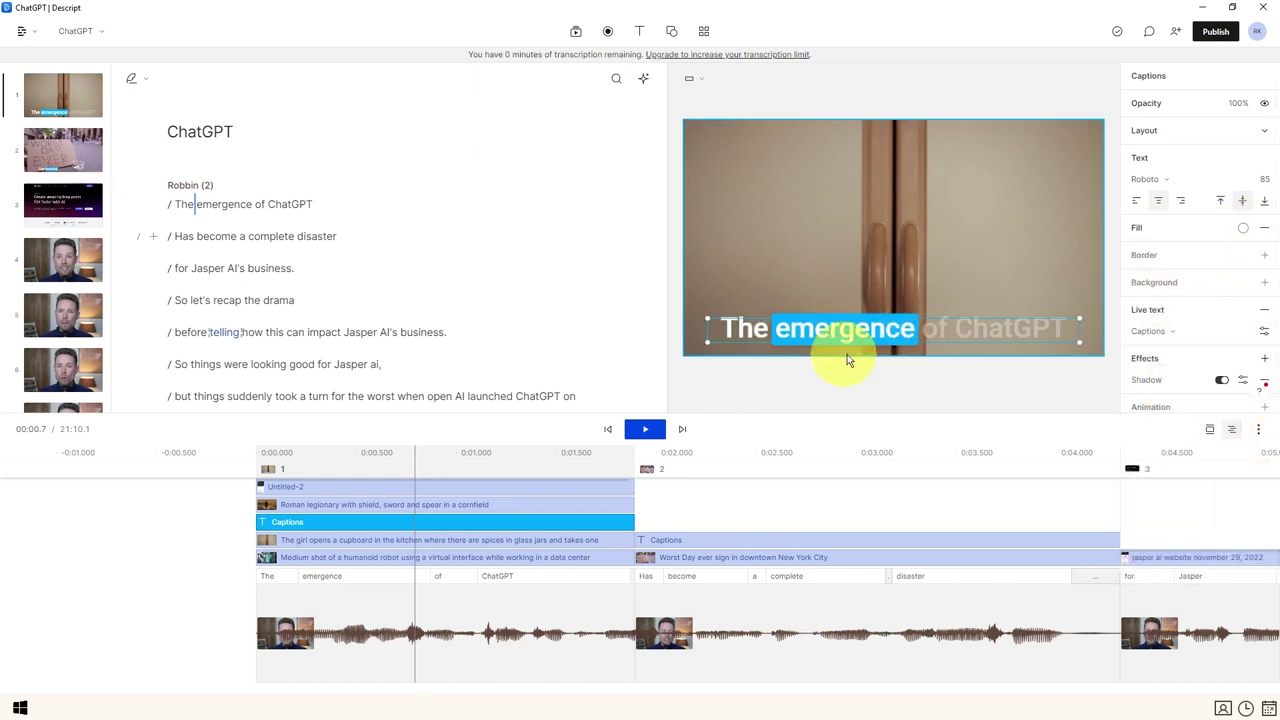
Examine the live text settings for the active and future words of the first scene's captions.
click(795, 316)
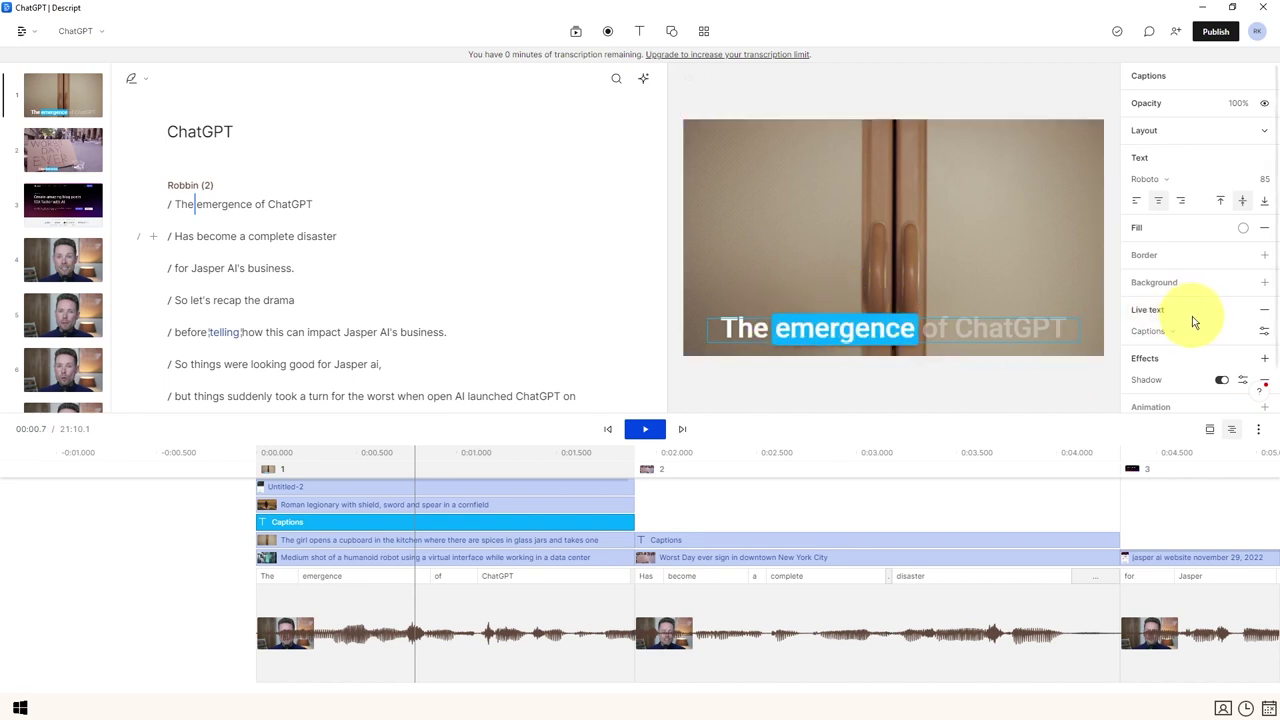
scroll(1199, 325, down, 1)
click(1263, 283)
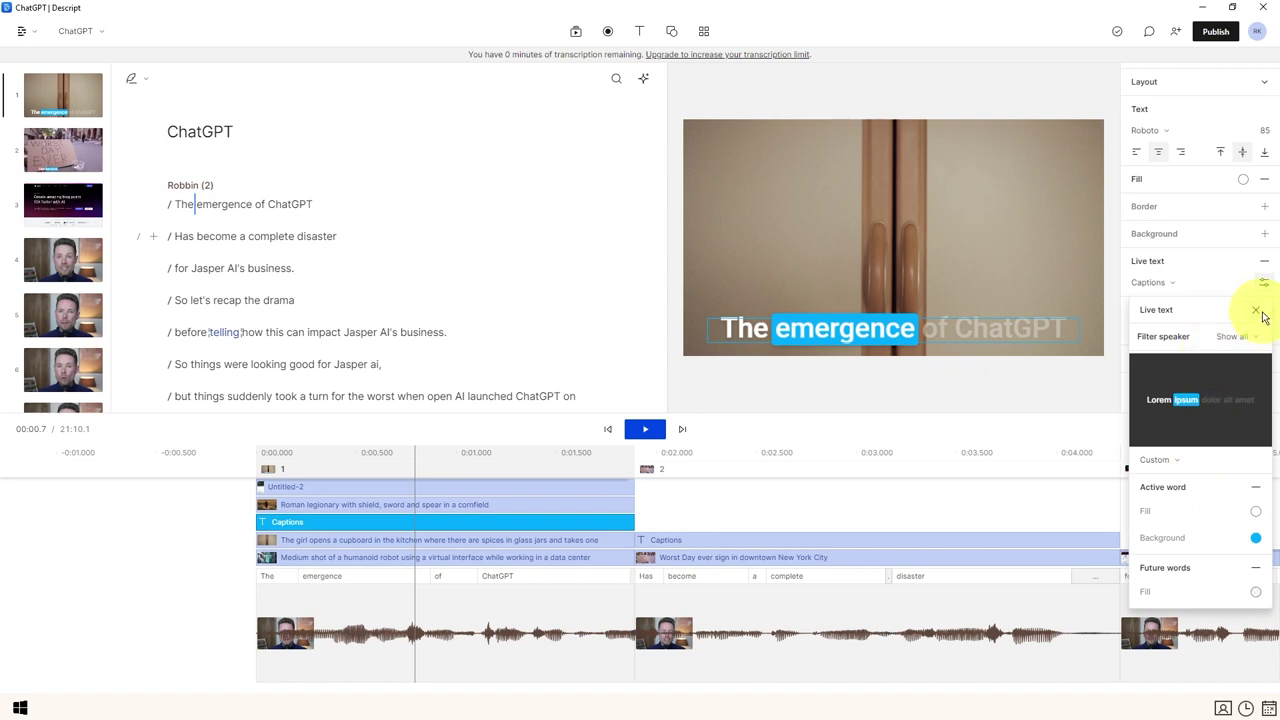
Delete the captions layer from the second scene.
click(760, 537)
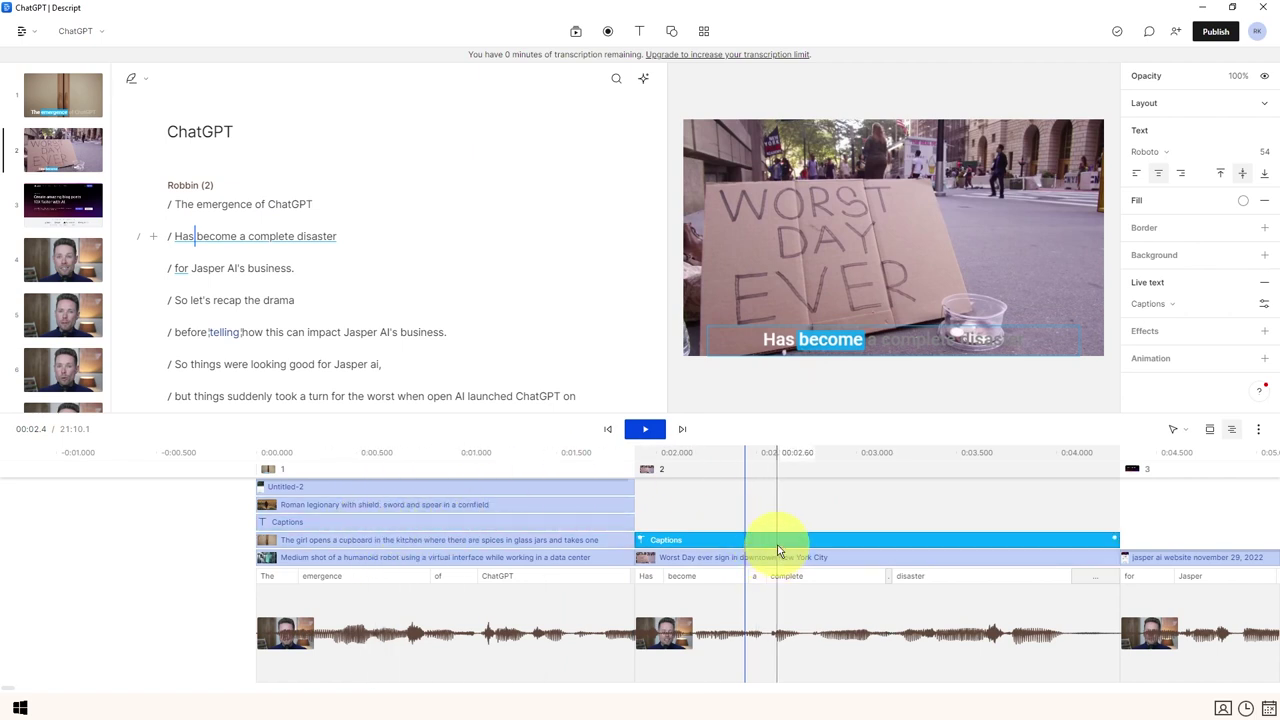
key(Delete)
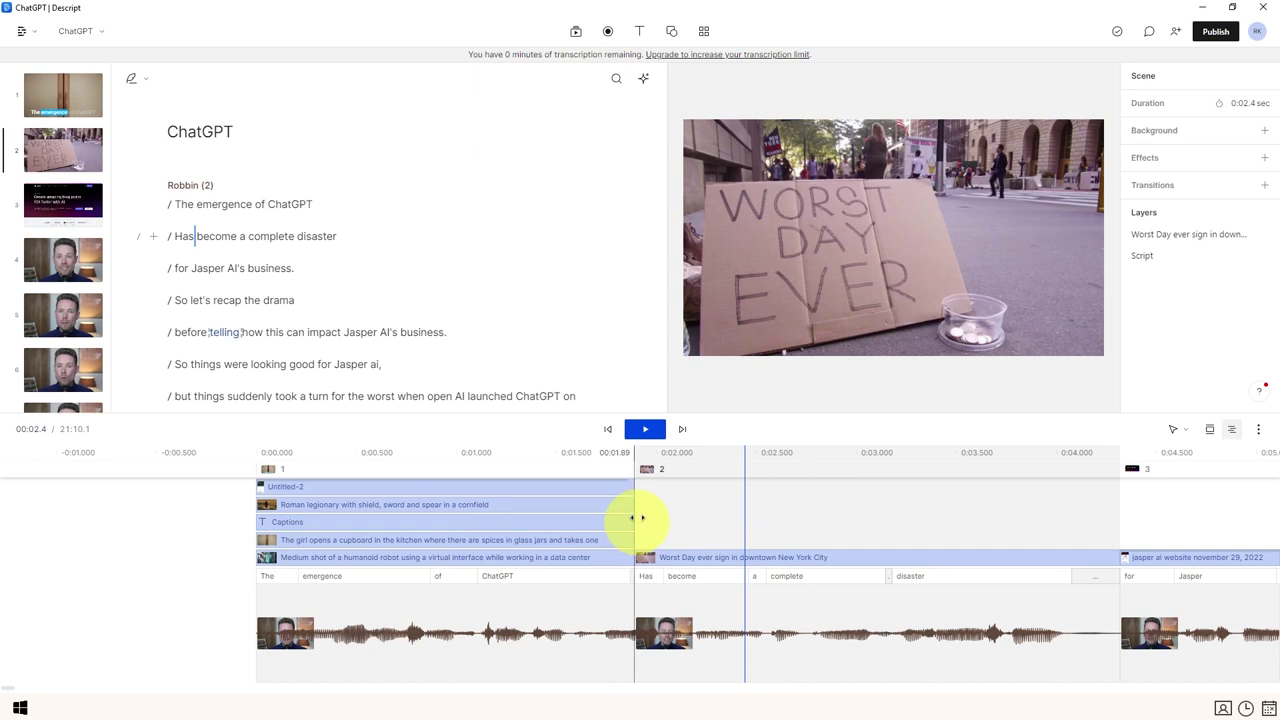
click(848, 295)
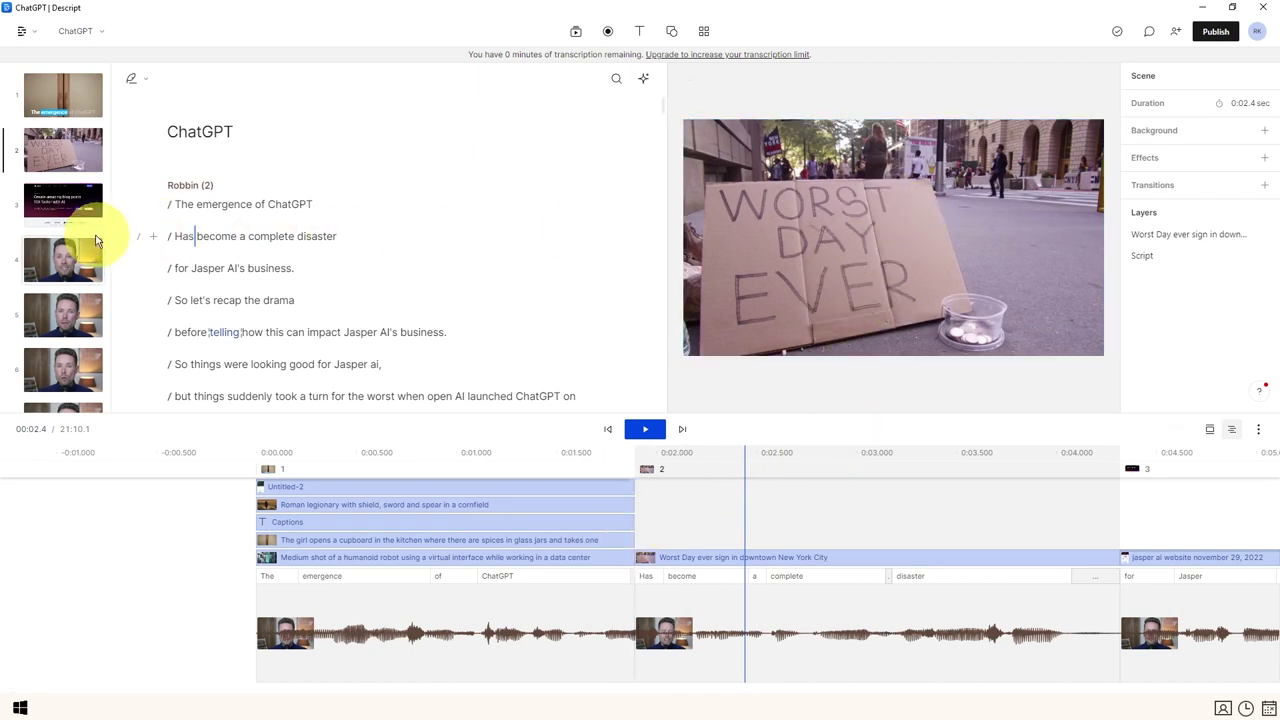
Extend the first scene's captions layer to the end of the second scene and play back the second scene.
click(532, 523)
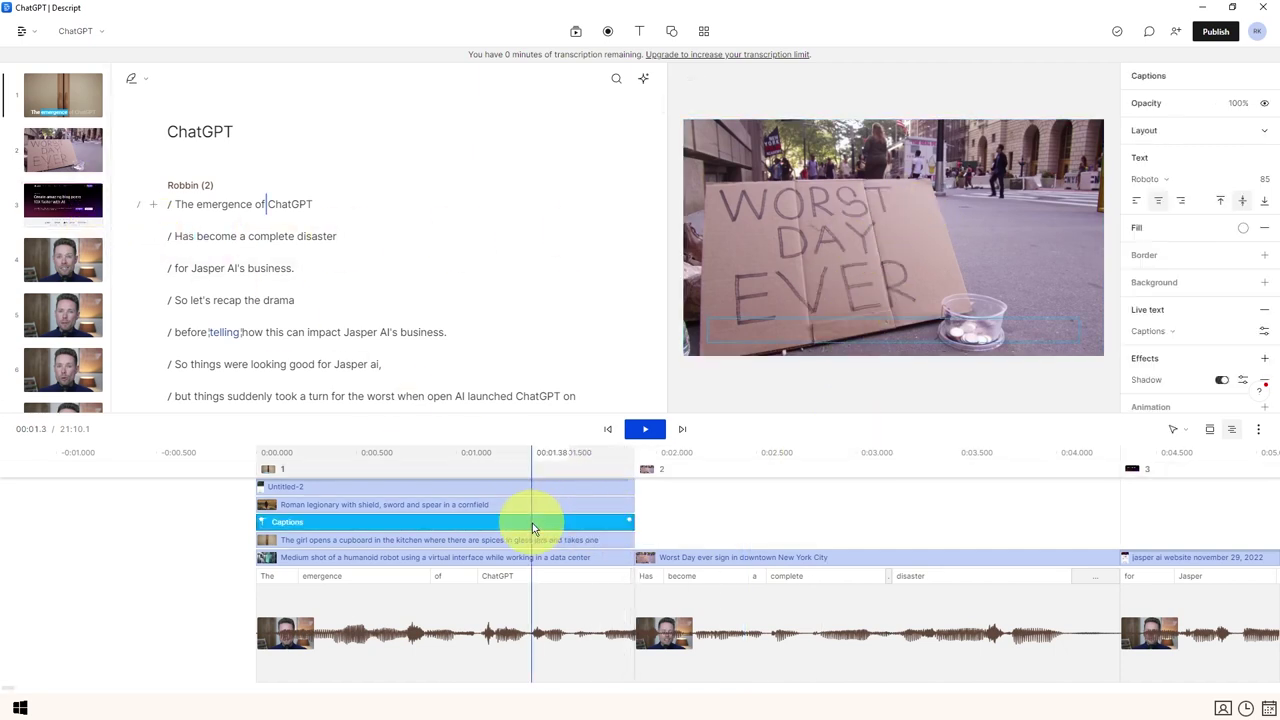
drag(623, 523, 1112, 521)
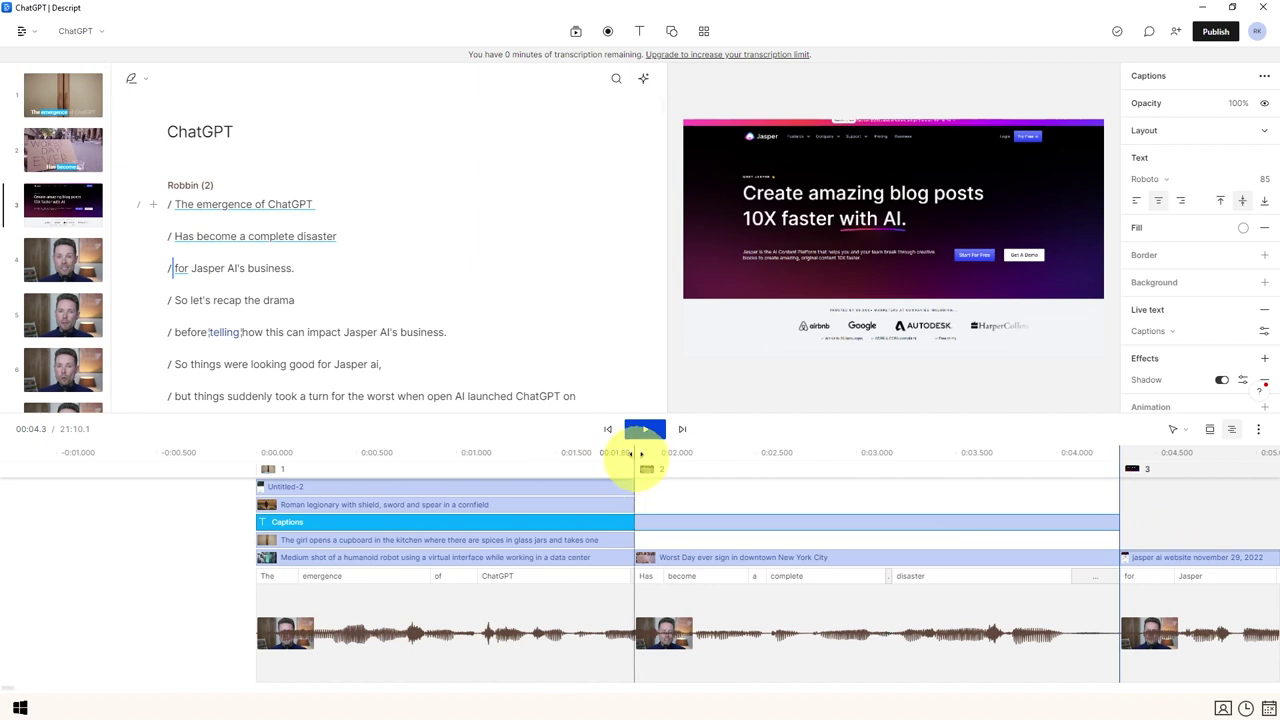
click(640, 471)
key(space)
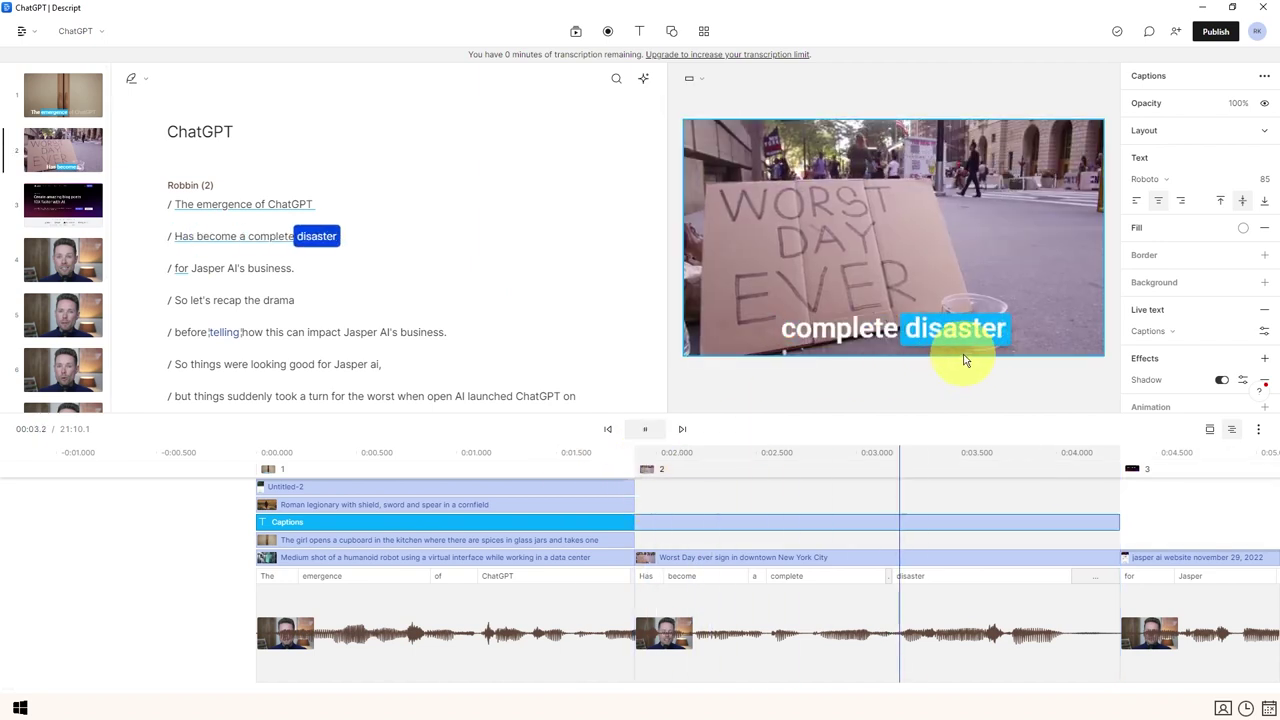
key(space)
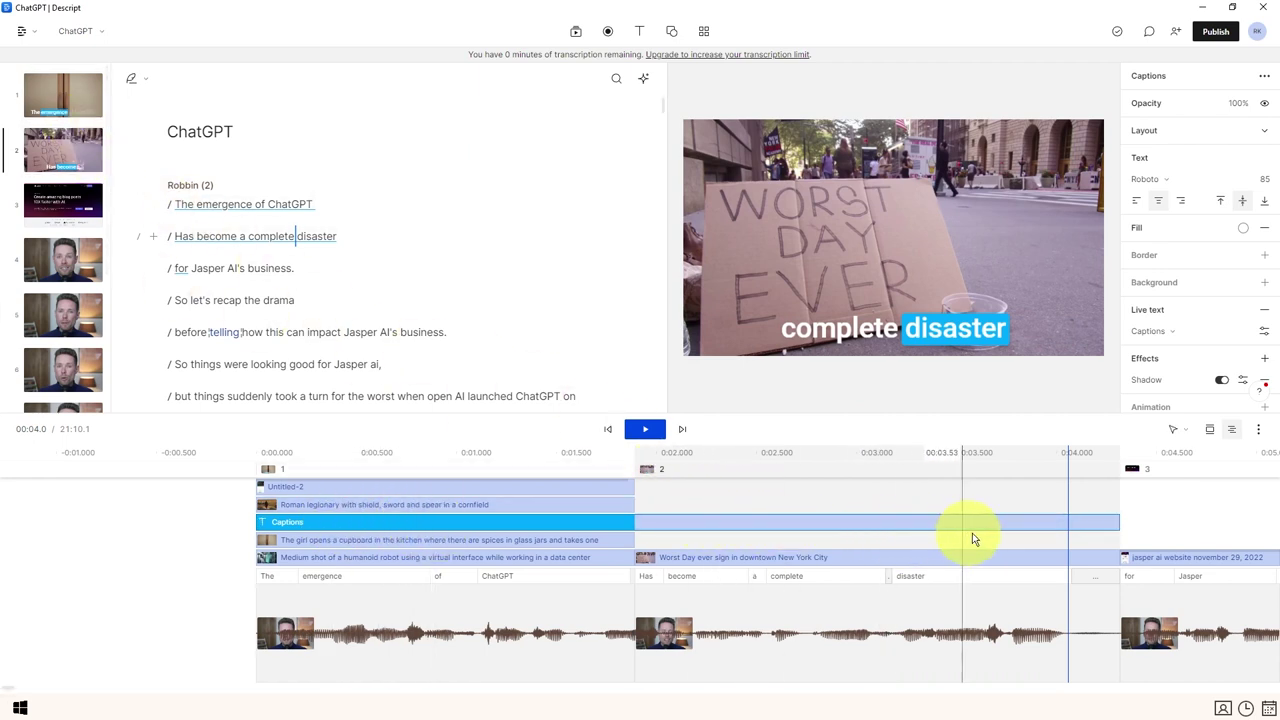
Undo the last split of the captions layer and reselect the clip.
key(ctrl+z)
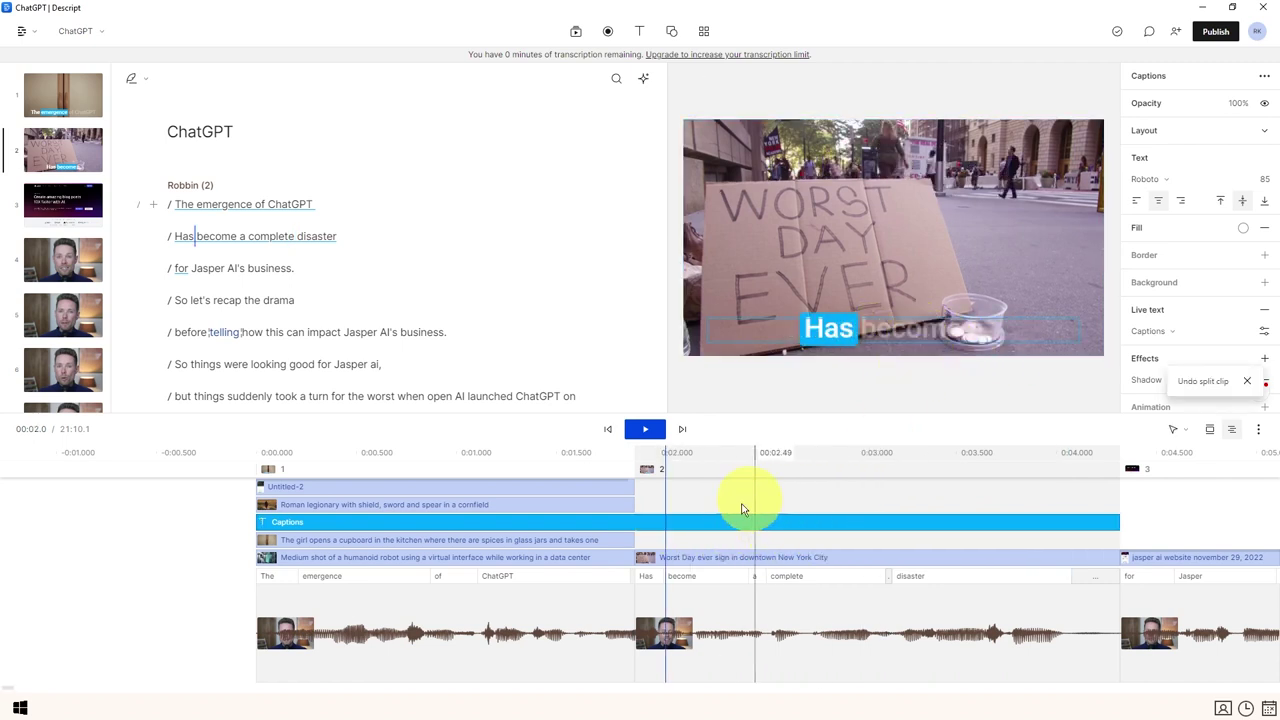
click(842, 322)
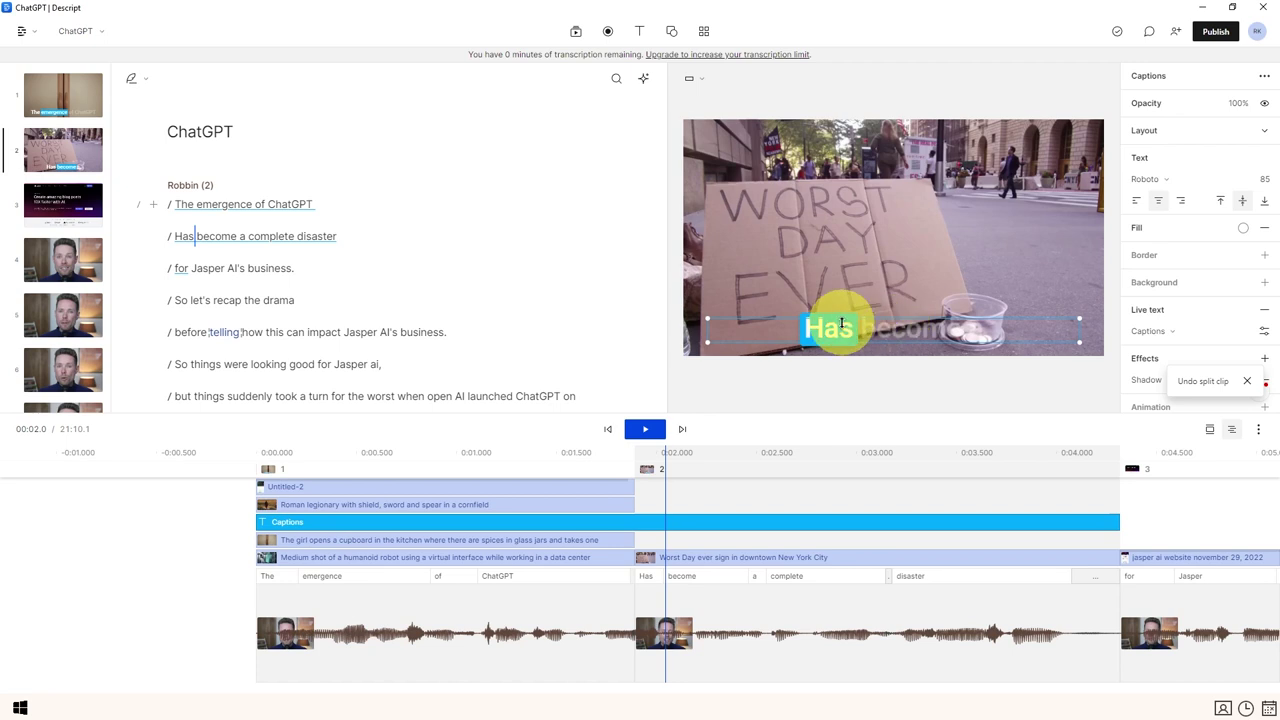
click(713, 533)
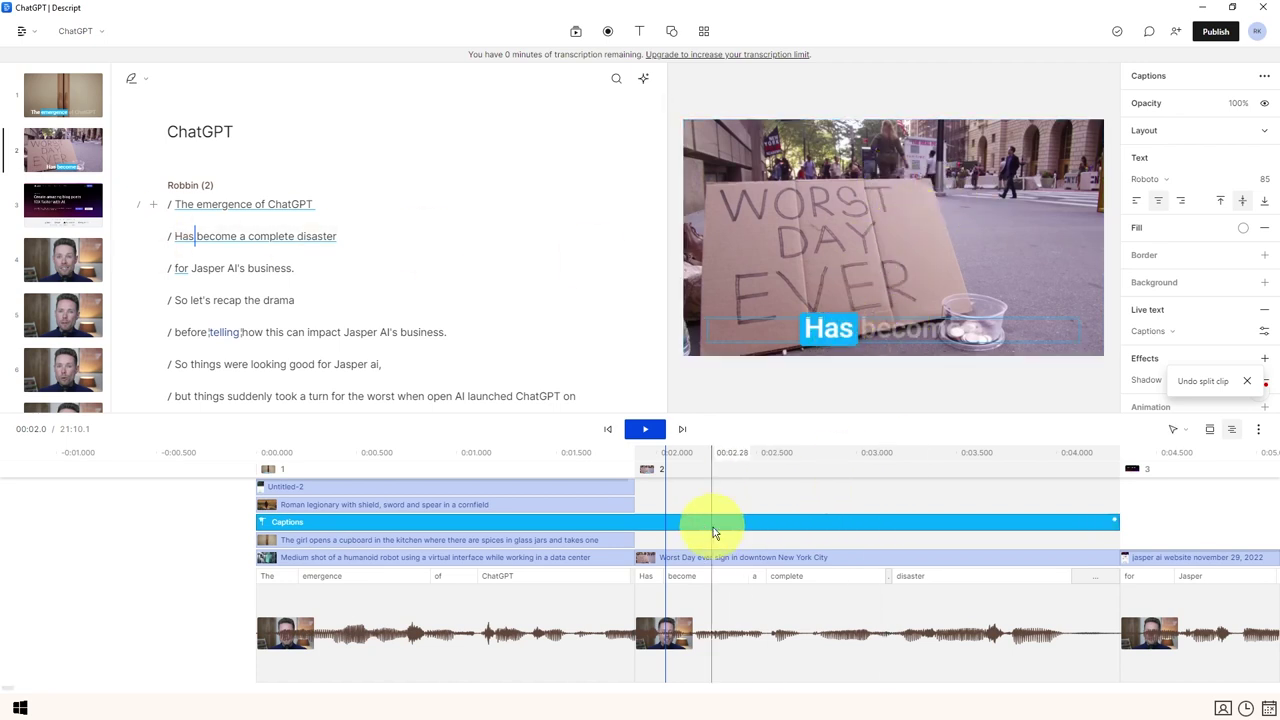
Split the captions layer at the start of the second scene with the Blade tool and select the resulting second-scene captions with the Select tool.
key(ctrl+Right)
key(ctrl+Right)
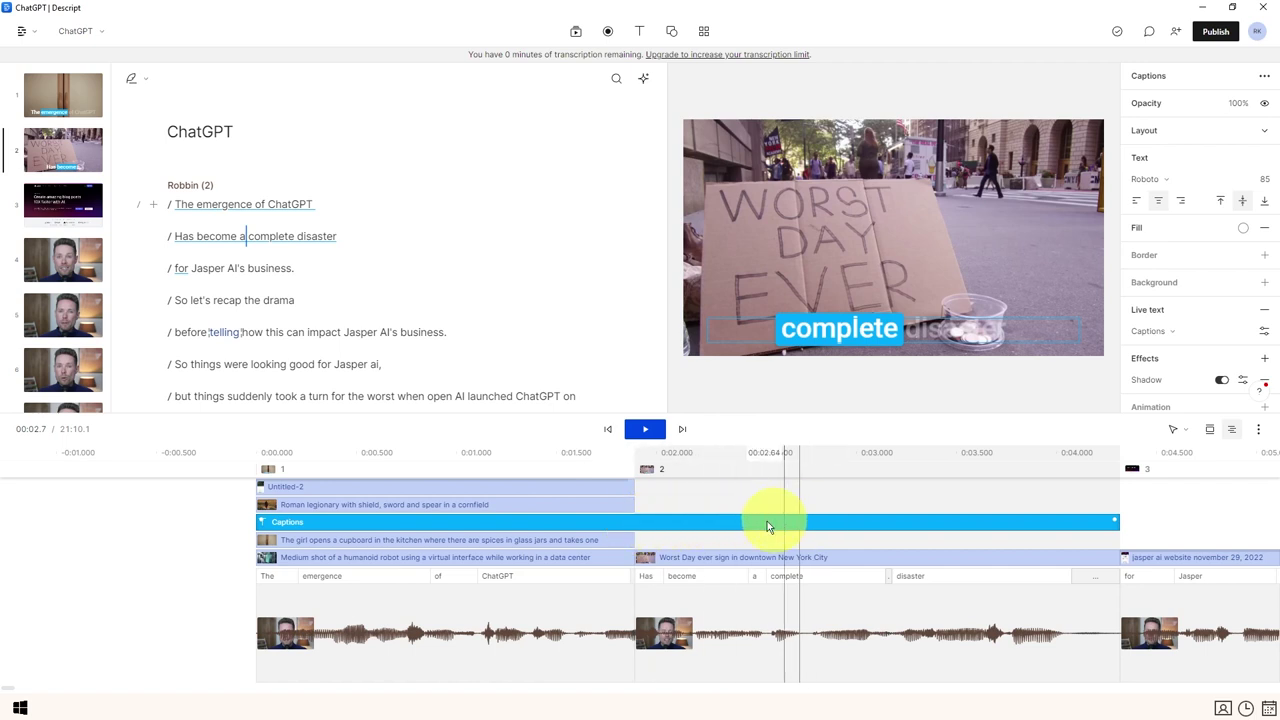
click(1180, 431)
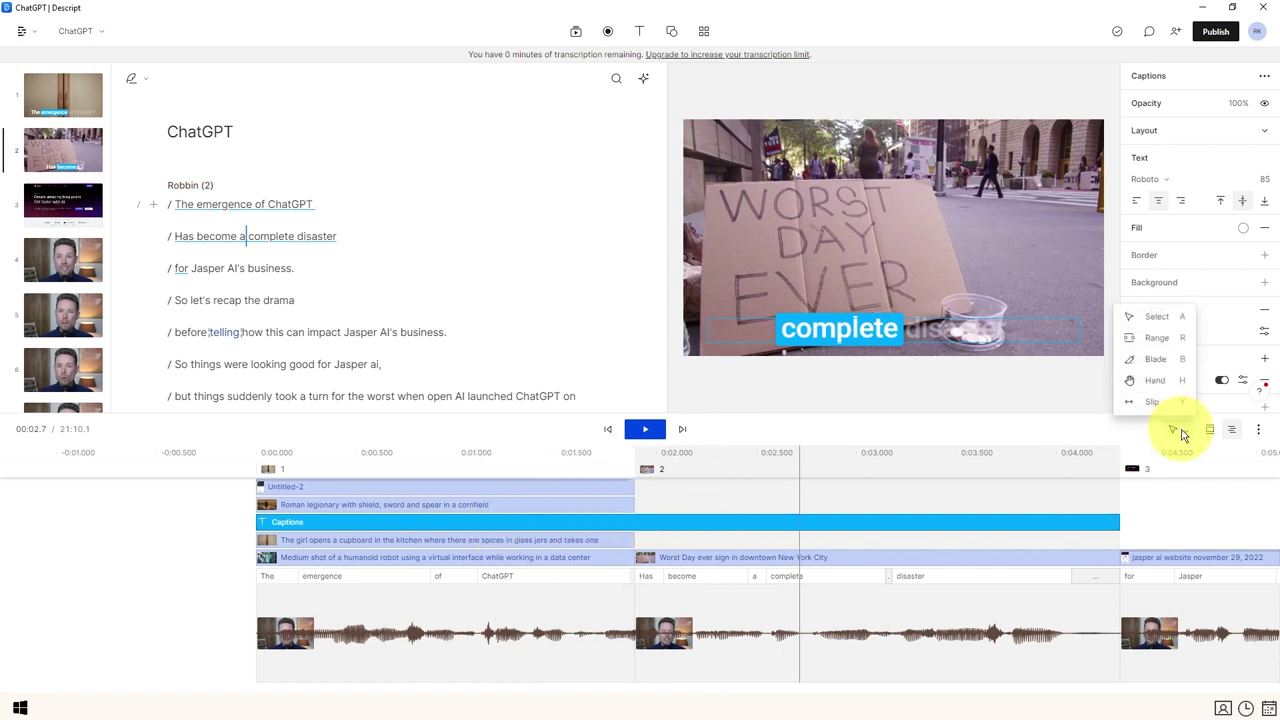
click(1179, 363)
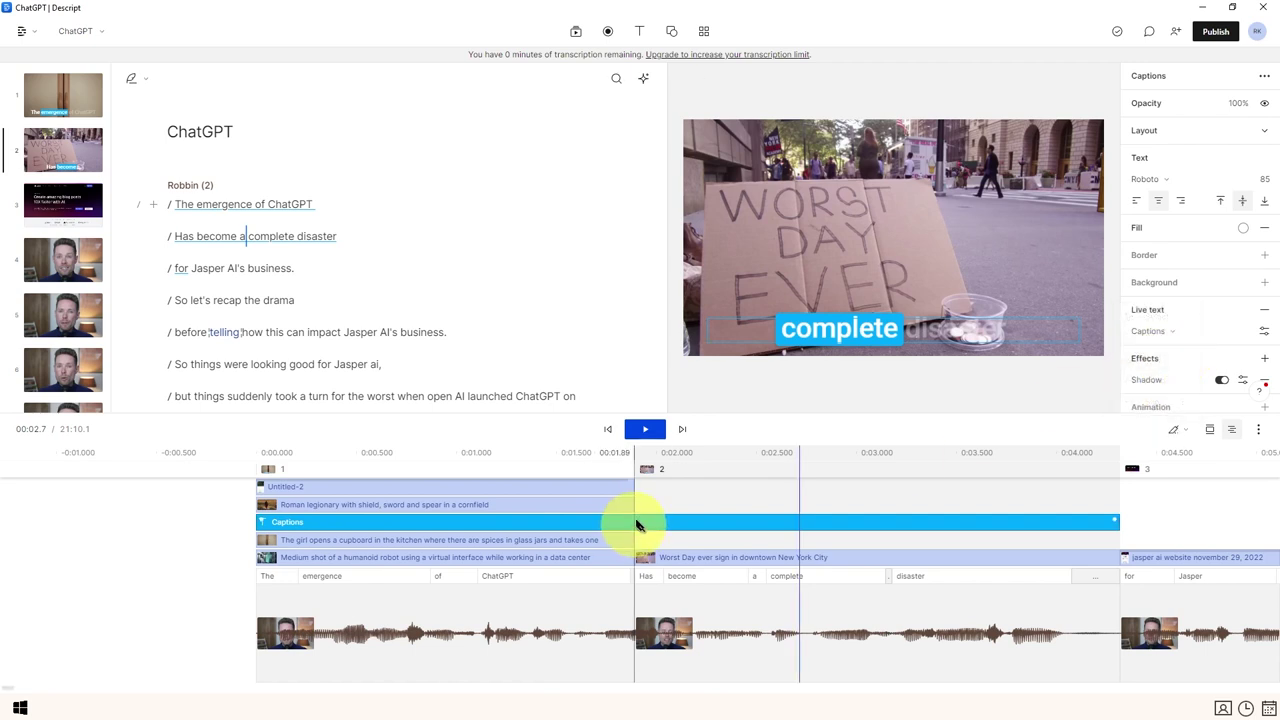
click(637, 525)
click(1180, 431)
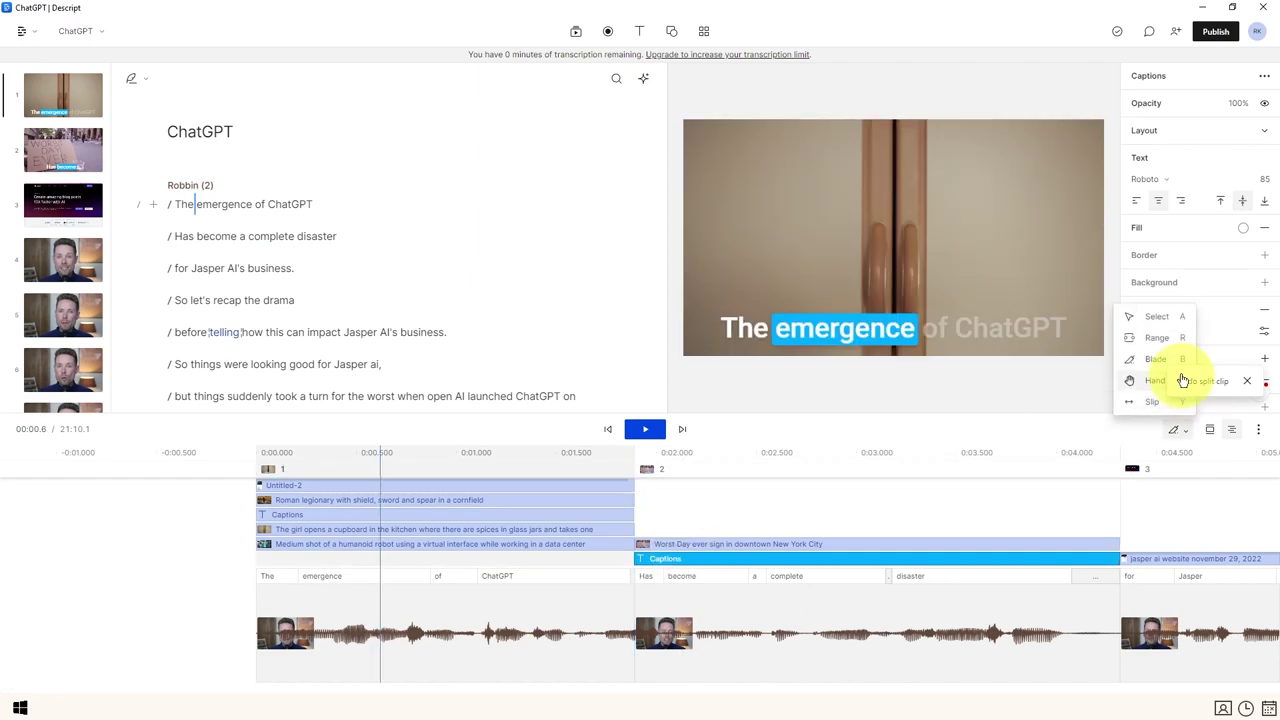
click(1172, 318)
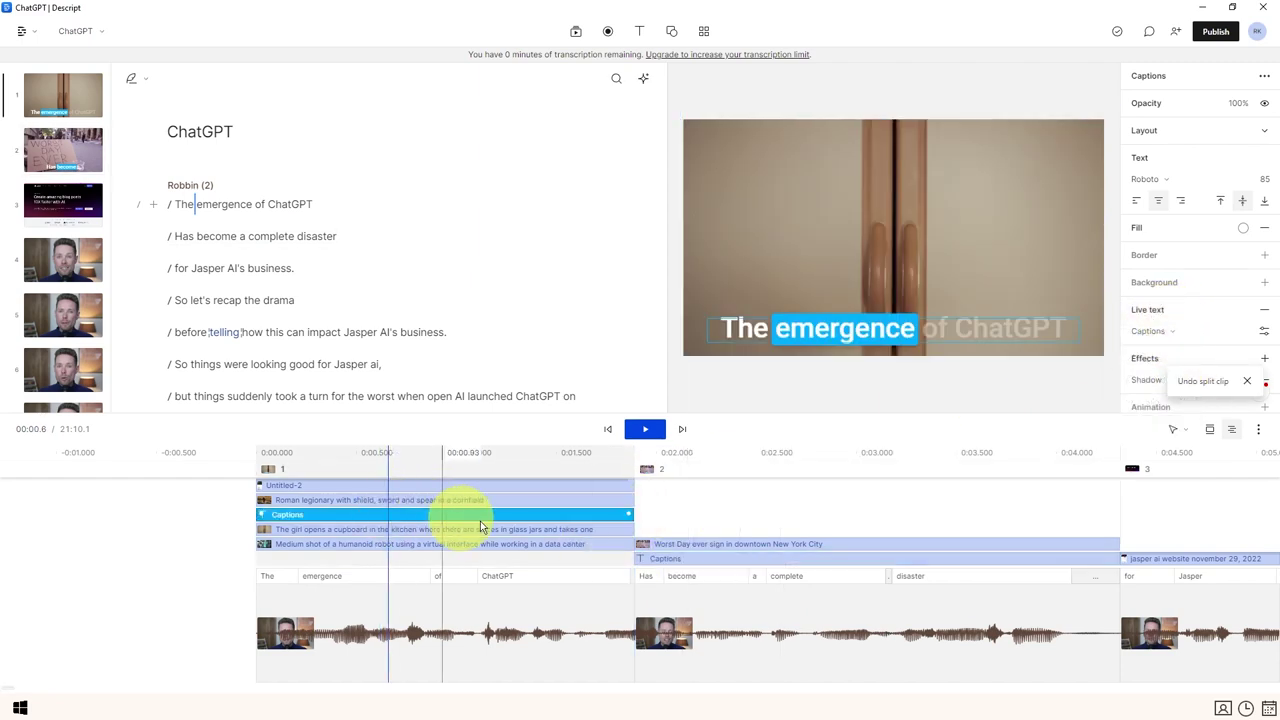
click(704, 558)
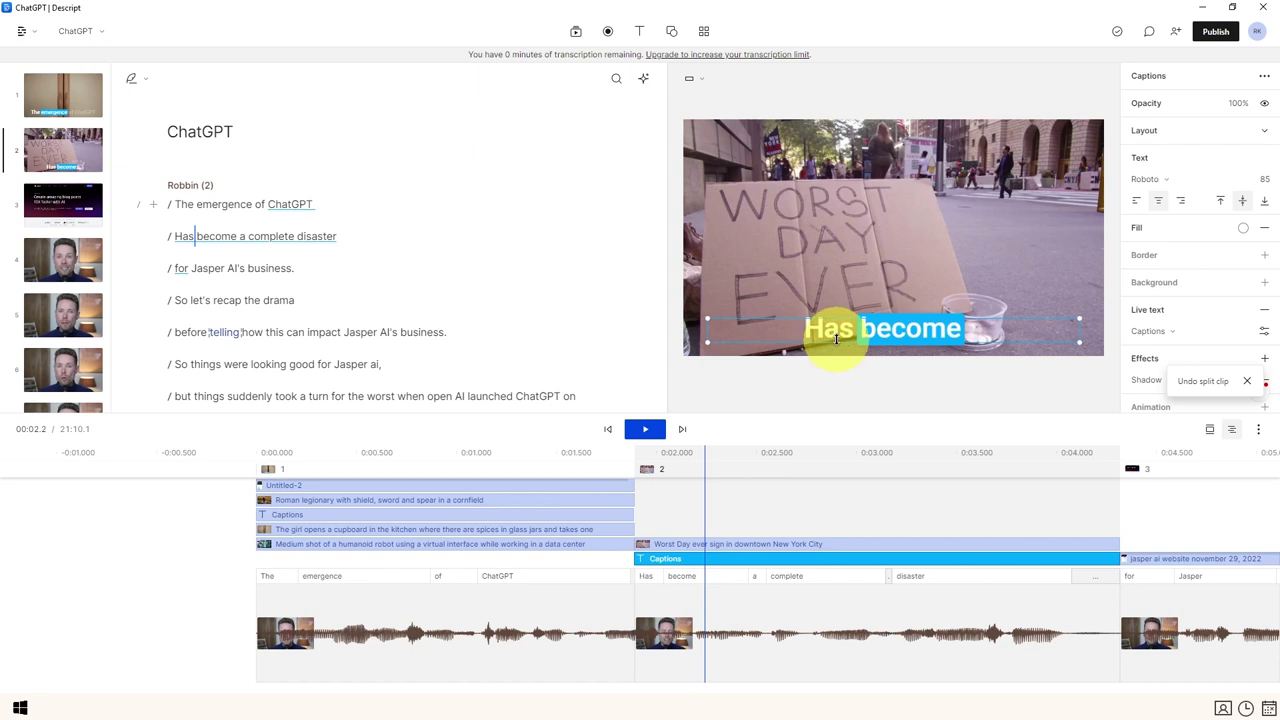